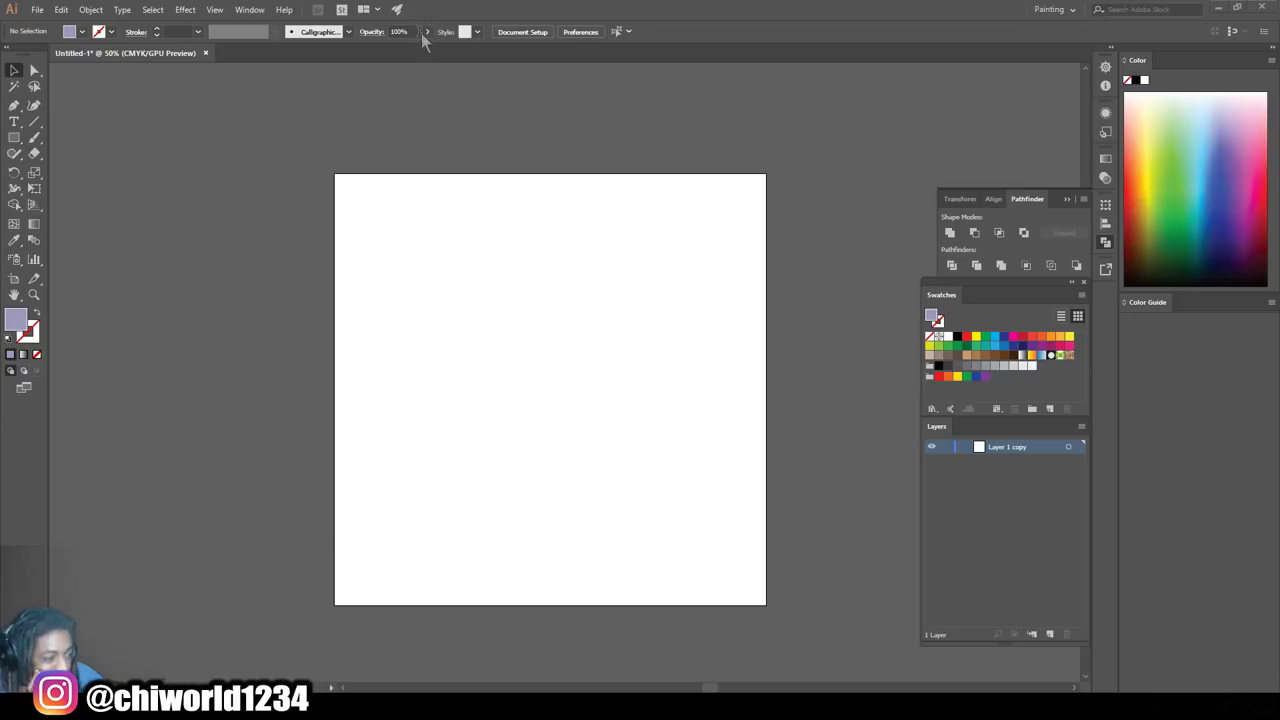
Start defining a new brush from the Control bar's brush definition list
click(349, 32)
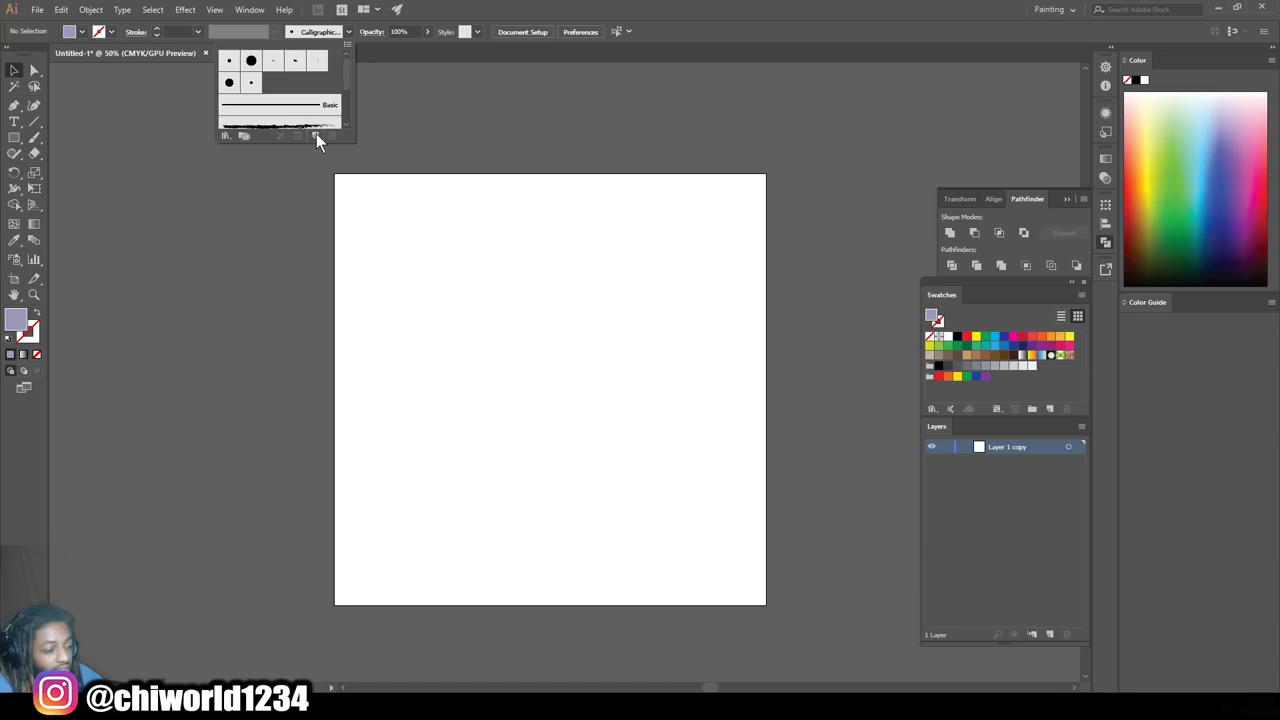
click(316, 135)
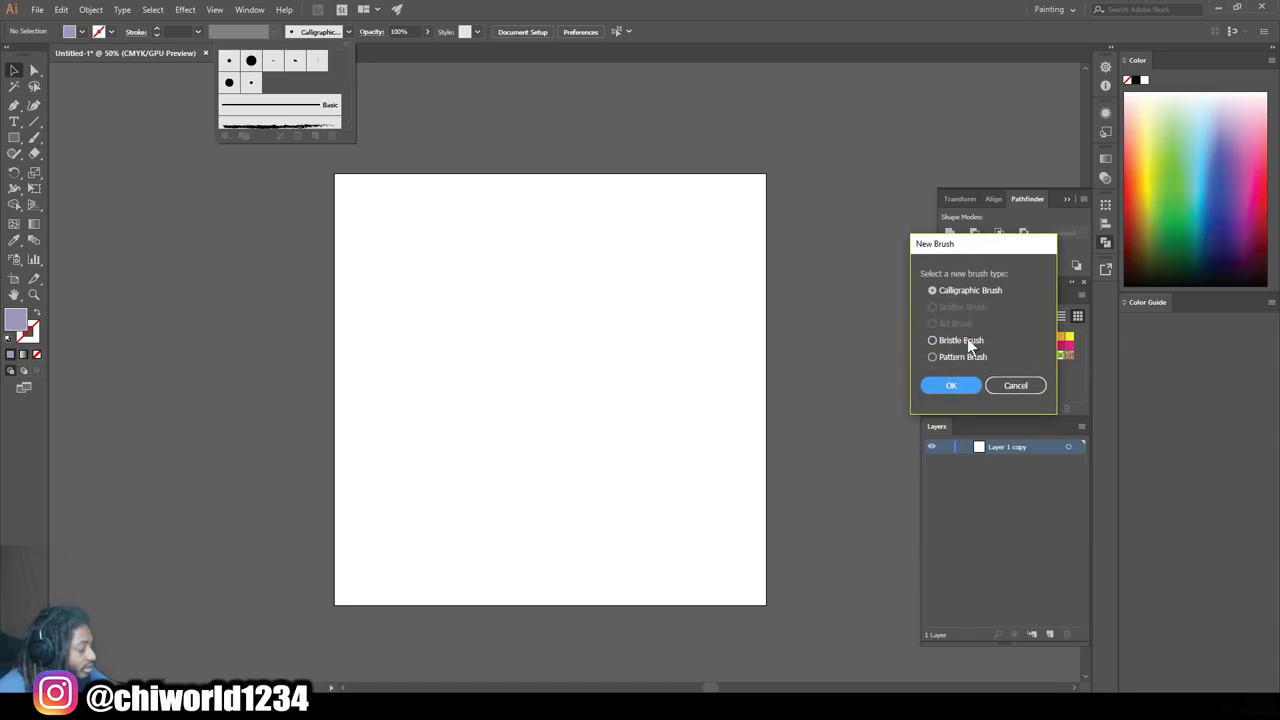
Create a calligraphic brush with a pressure-sensitive 3 pt size
click(953, 387)
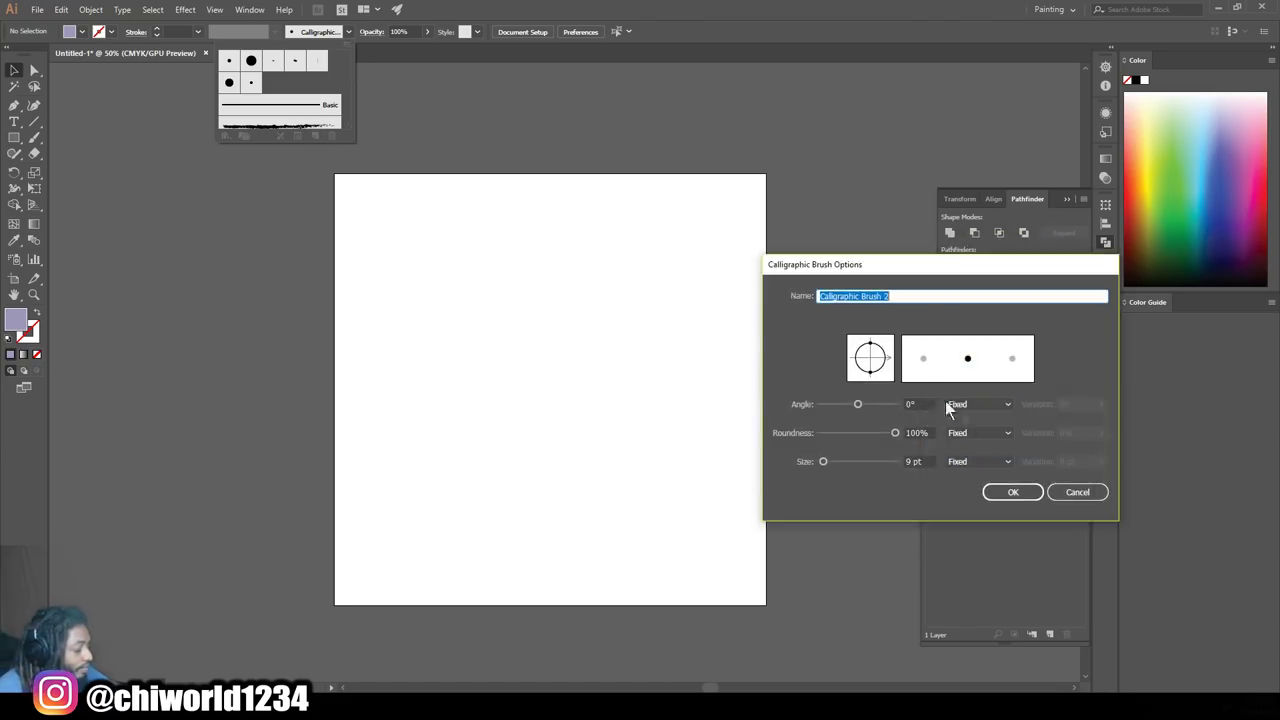
click(974, 461)
click(975, 490)
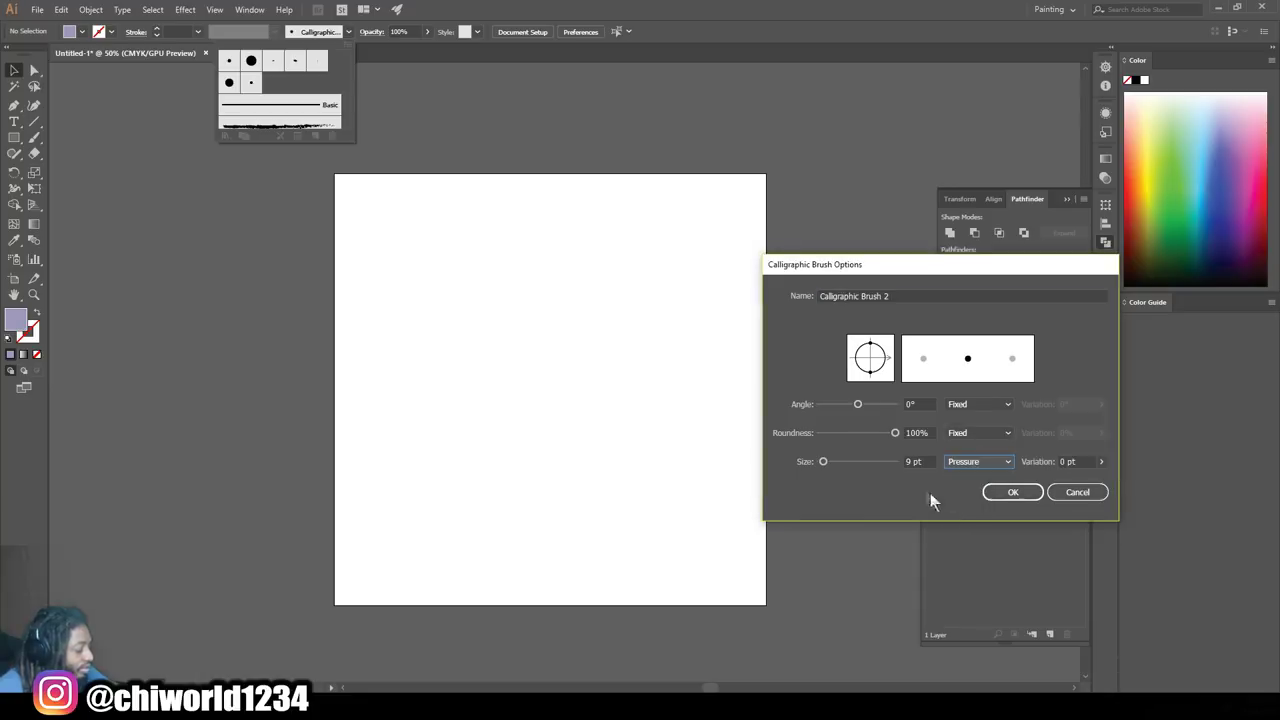
click(912, 461)
text(3)
click(1060, 461)
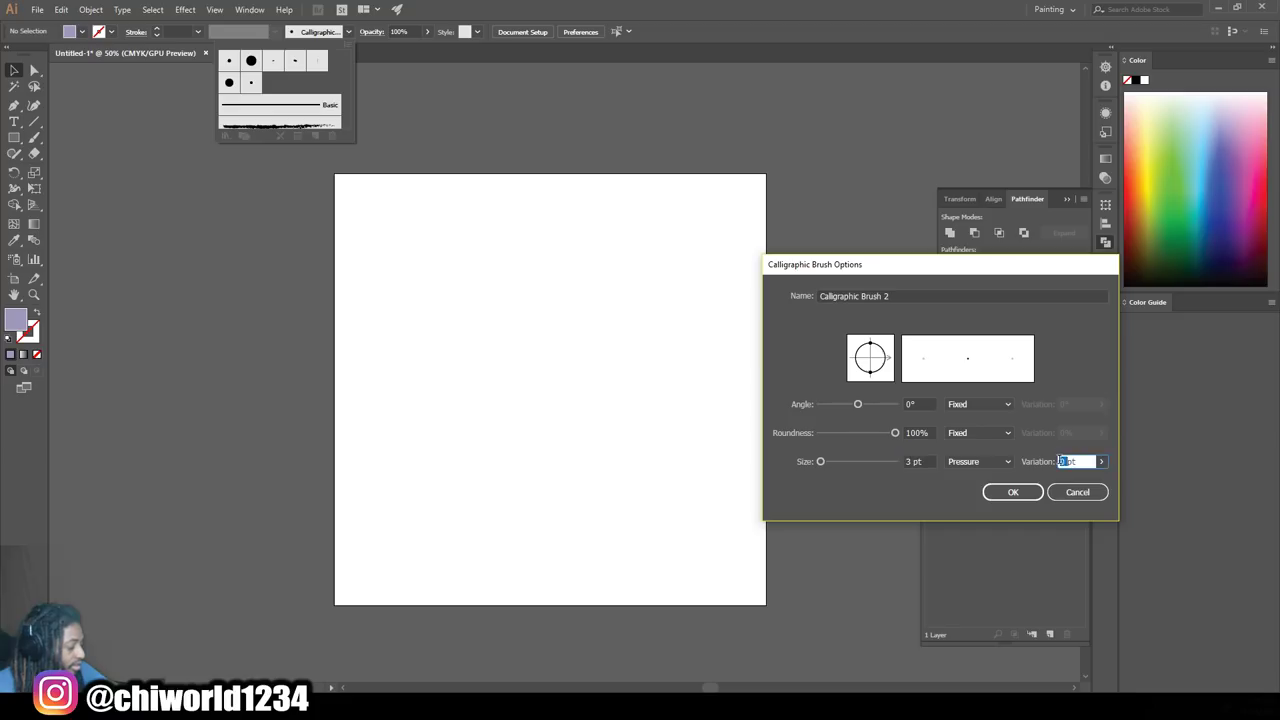
text(3)
click(1016, 491)
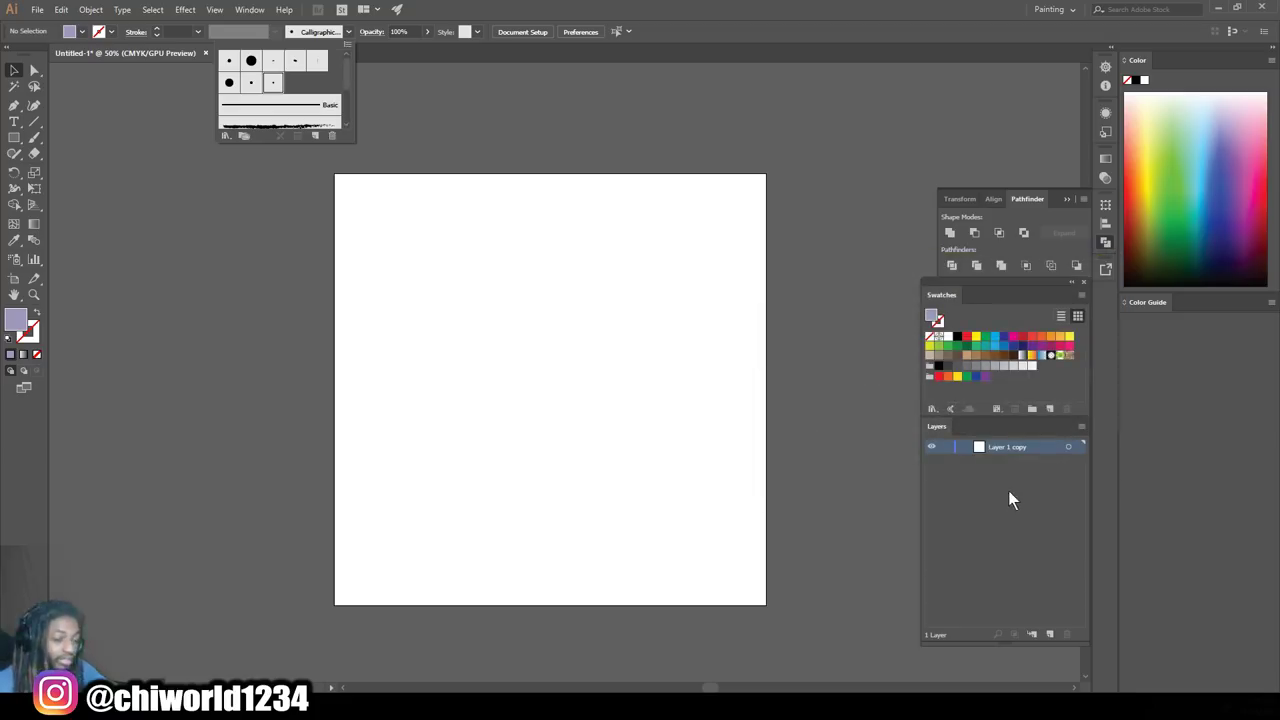
Paint three test strokes with the new brush, then select and delete them
key(b)
key(shift+x)
drag(275, 172, 250, 378)
drag(224, 425, 230, 345)
drag(282, 196, 279, 278)
click(14, 71)
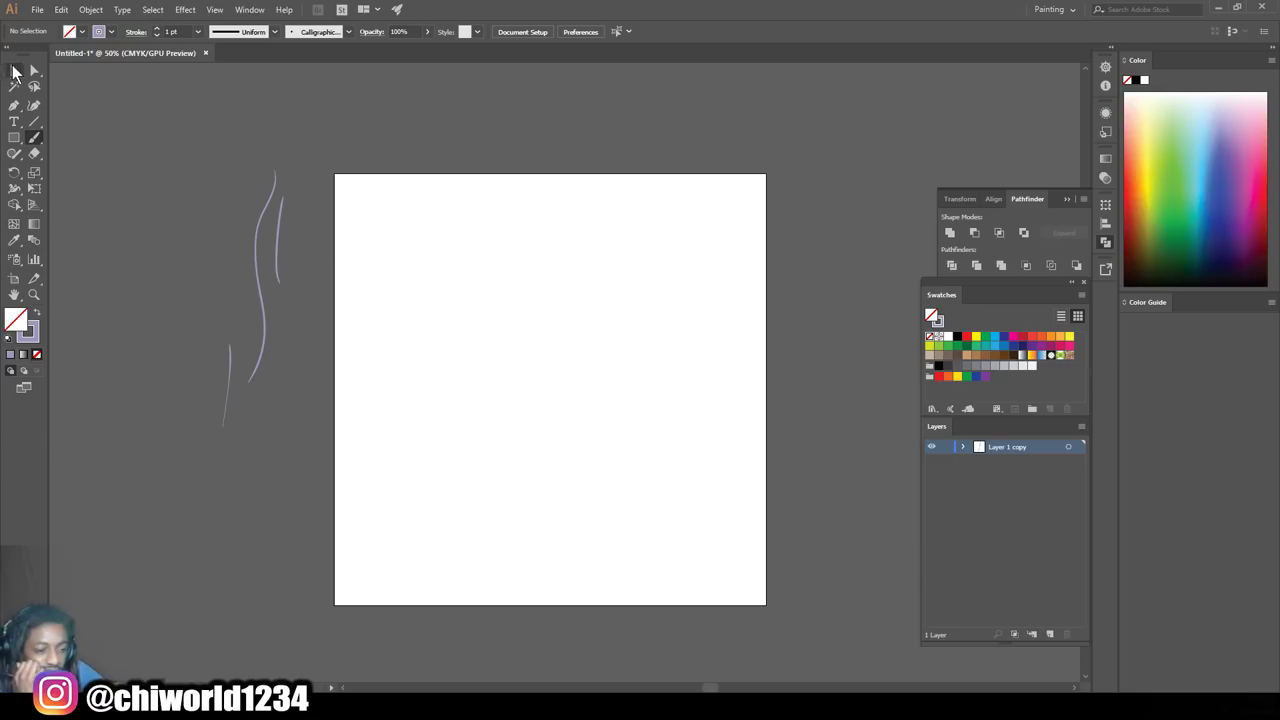
key(ctrl+a)
key(Delete)
Set the stroke colour to black and fit the artboard in the view
double_click(30, 334)
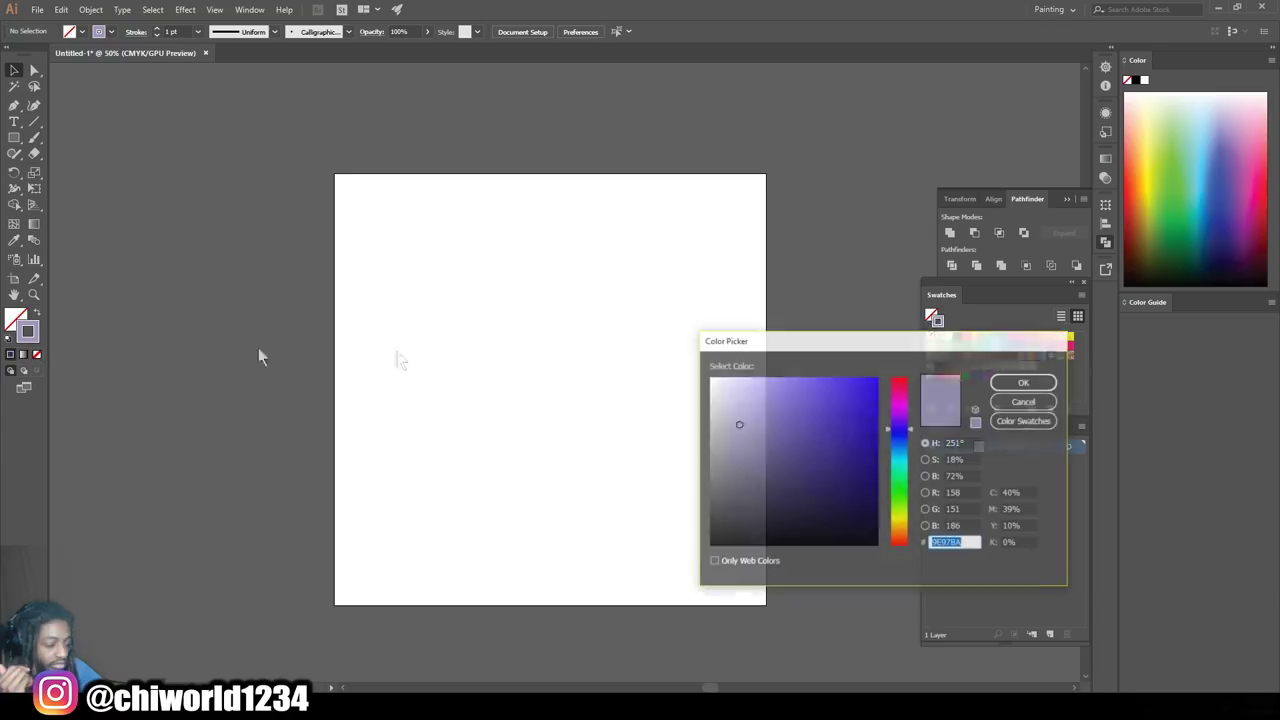
click(813, 546)
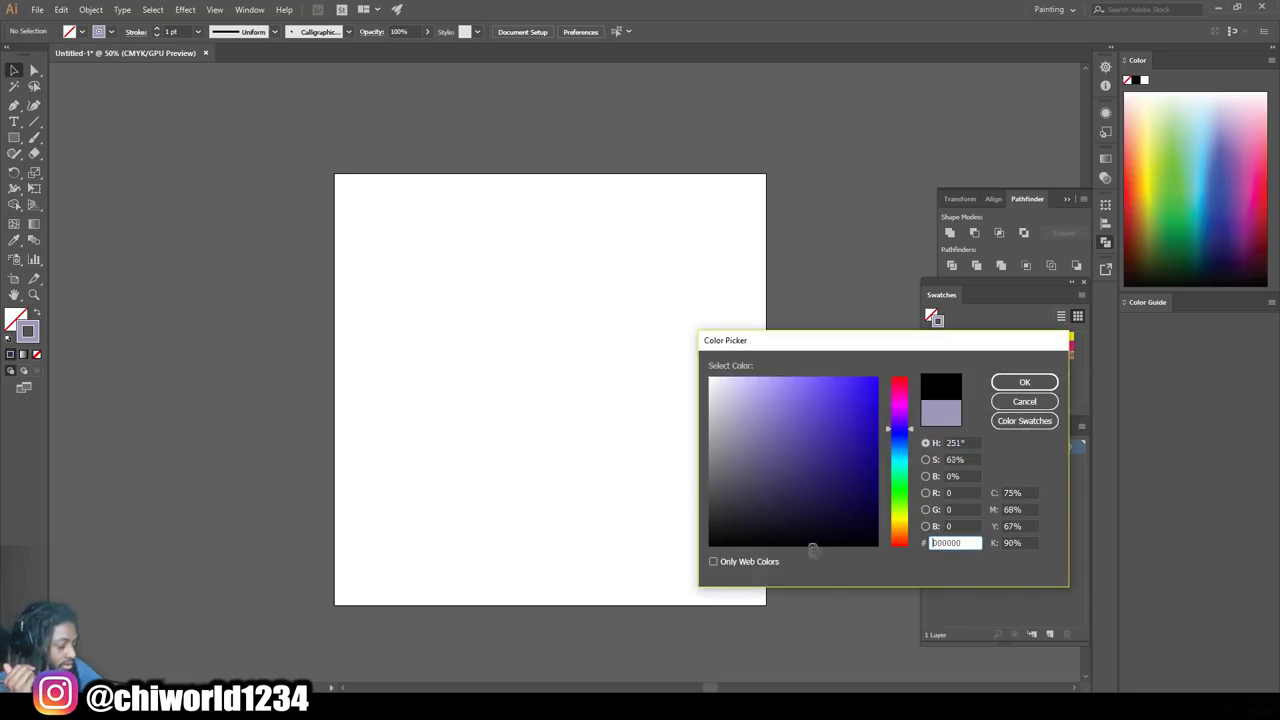
click(1024, 382)
key(ctrl+minus)
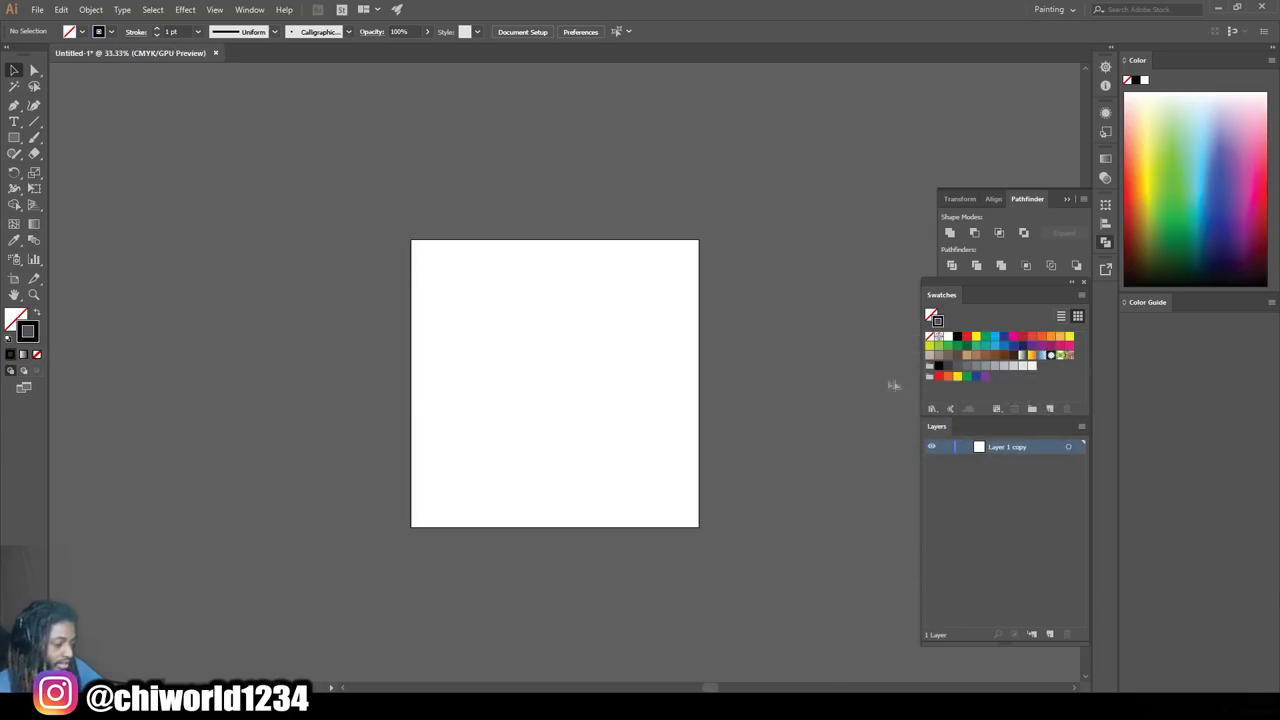
key(ctrl+equal)
key(ctrl+equal)
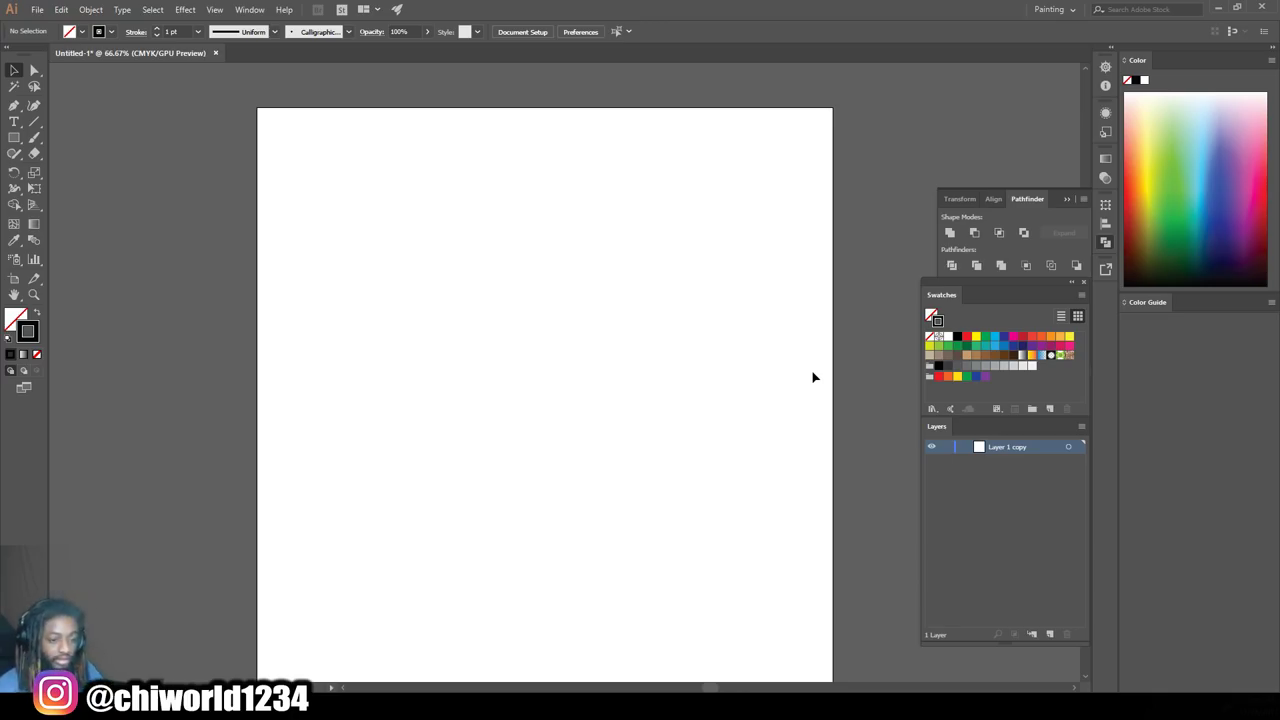
click(37, 139)
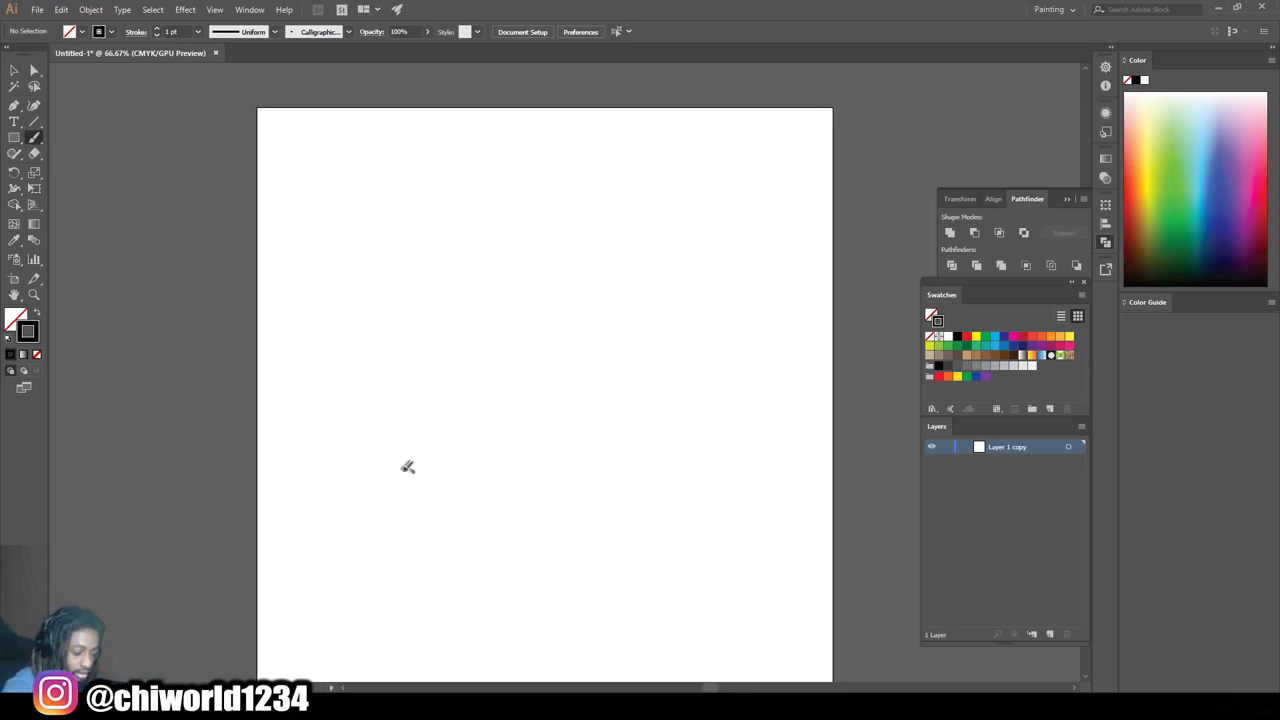
Draw the cloud's wavy base with a curl at its right end
mouse_move(396, 477)
mouse_down()
mouse_move(608, 490)
mouse_move(646, 474)
mouse_up()
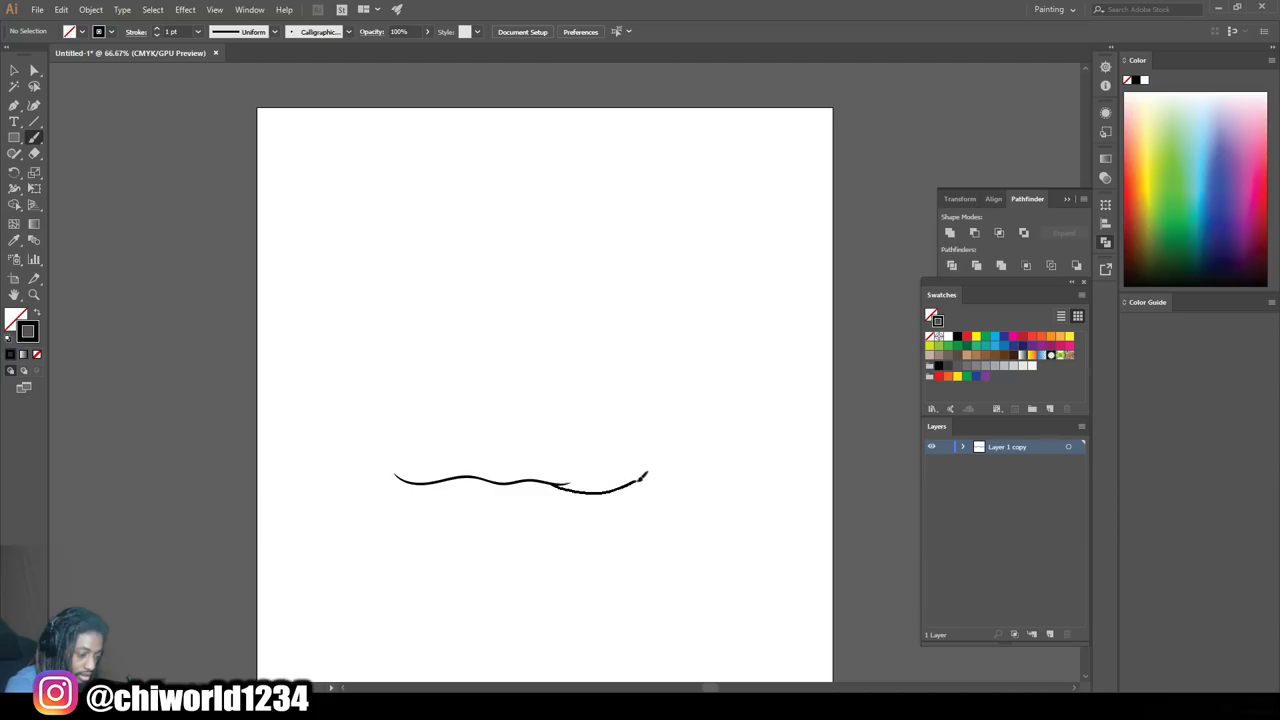
drag(644, 477, 760, 472)
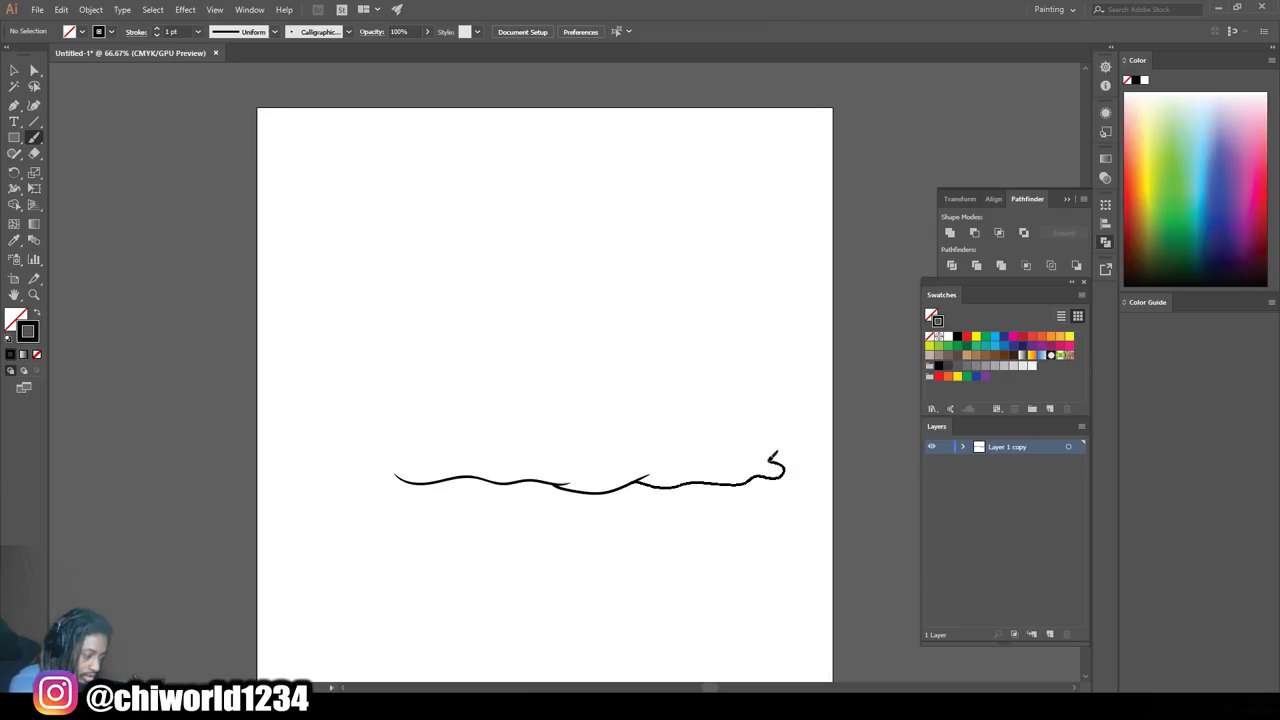
mouse_move(738, 441)
mouse_down()
mouse_move(756, 437)
mouse_move(745, 414)
mouse_move(700, 408)
mouse_move(728, 352)
mouse_move(682, 330)
mouse_move(640, 351)
mouse_move(631, 372)
mouse_up()
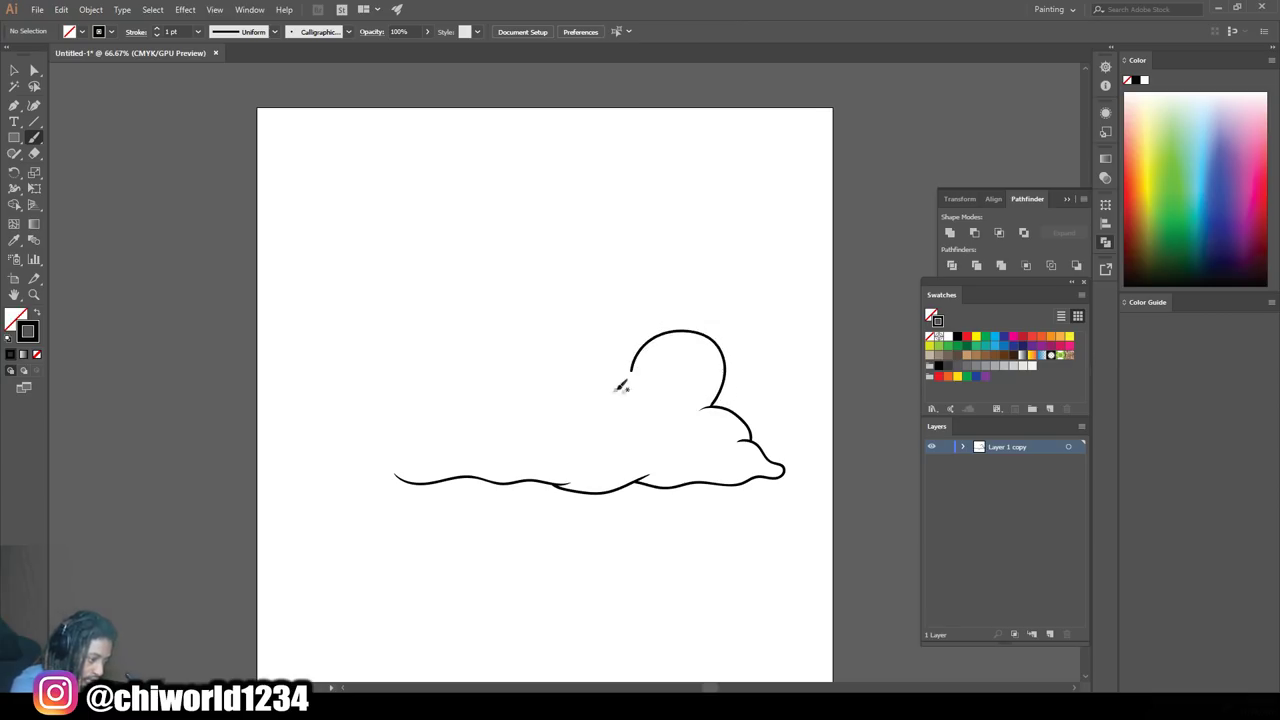
Add puffy bumps along the cloud's top edge, undoing and redrawing one
alt+scroll(624, 460, up, 2)
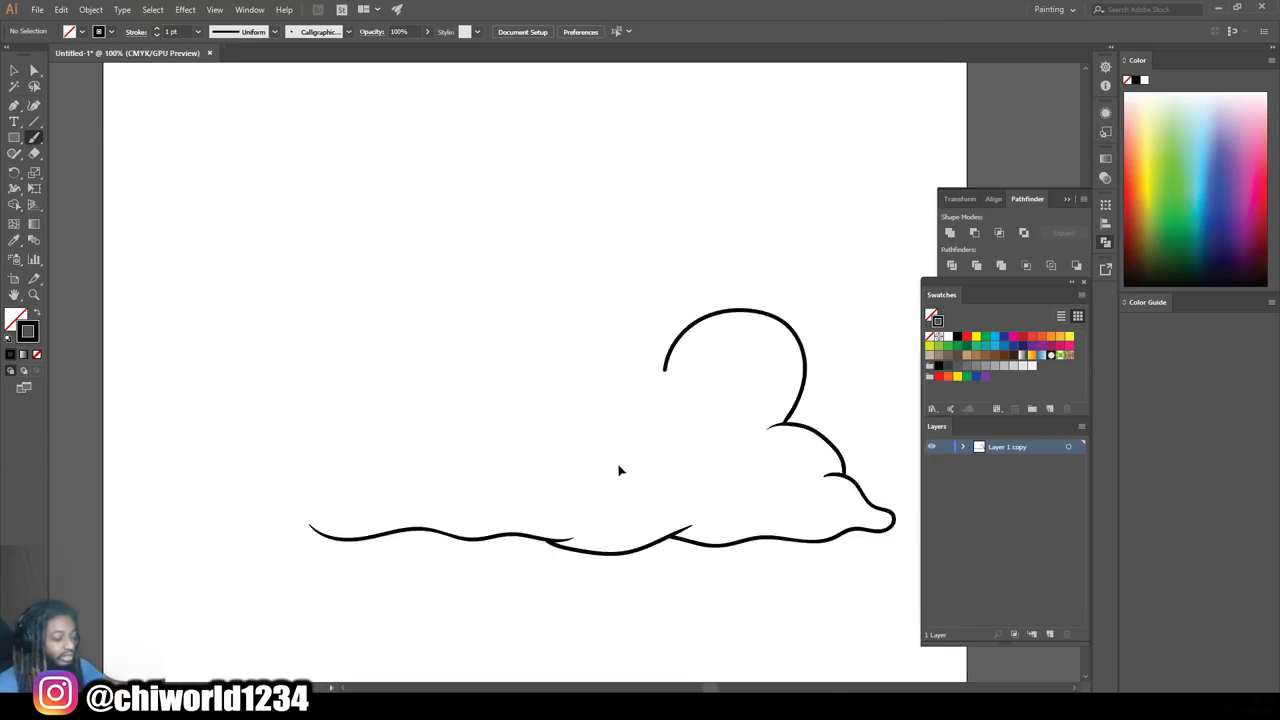
alt+scroll(624, 460, up, 1)
scroll(624, 460, right, 2)
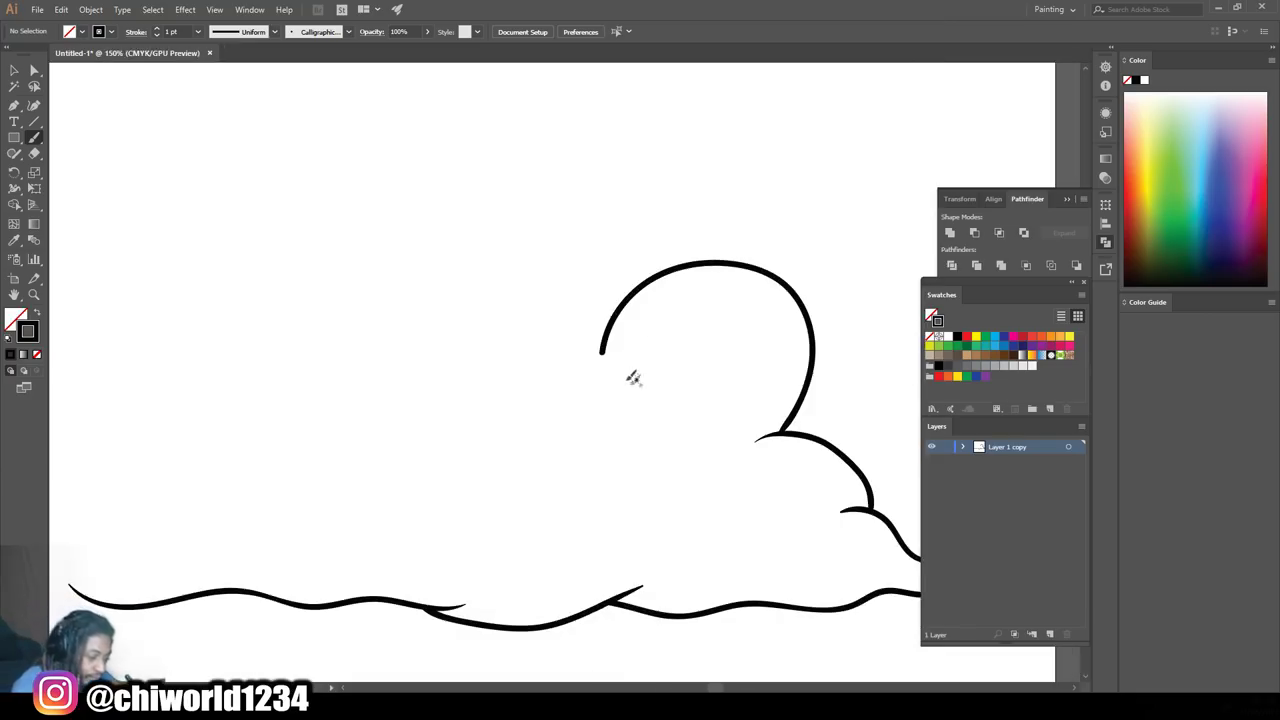
mouse_move(636, 388)
mouse_down()
mouse_move(596, 350)
mouse_move(538, 366)
mouse_up()
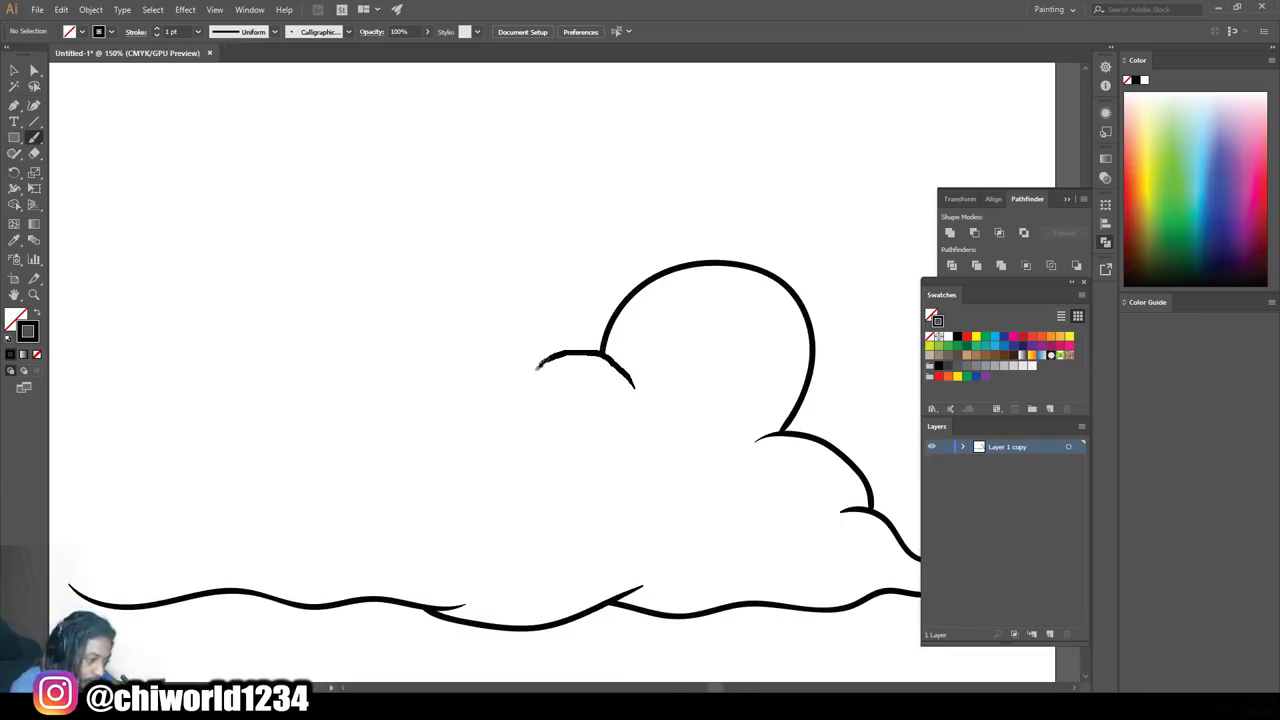
scroll(547, 384, down, 2)
alt+scroll(549, 383, down, 2)
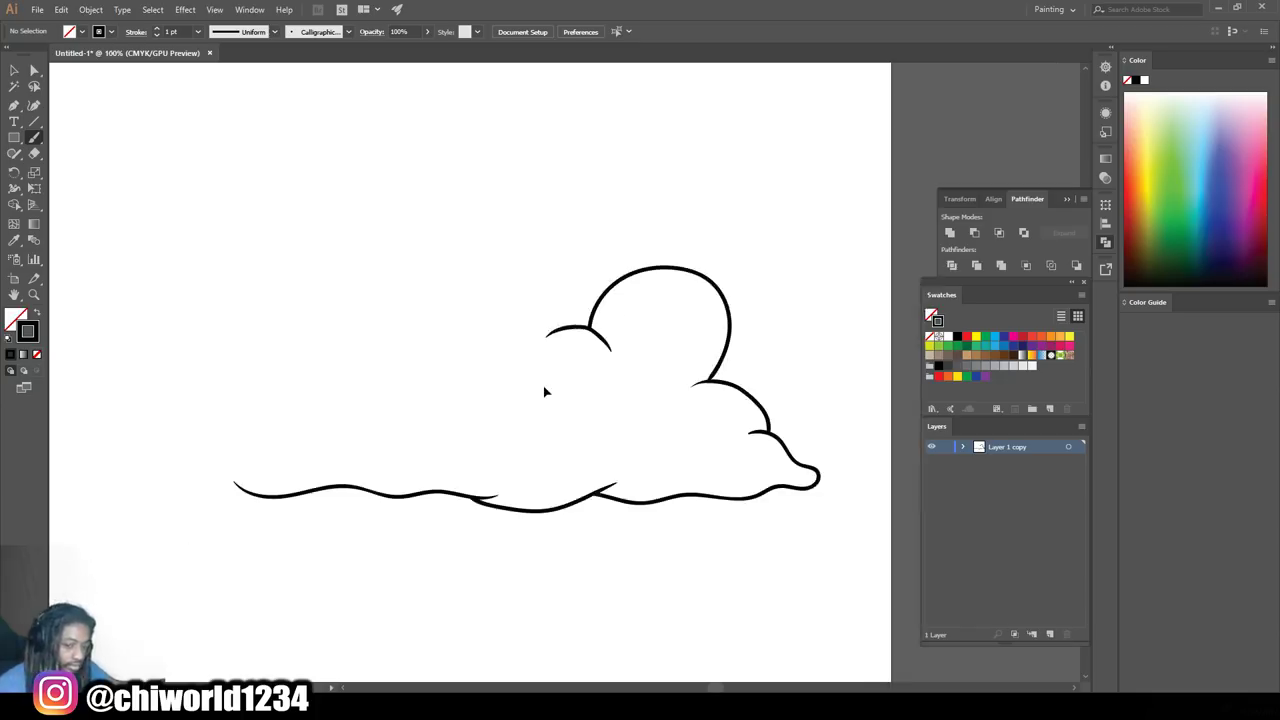
alt+scroll(549, 383, up, 2)
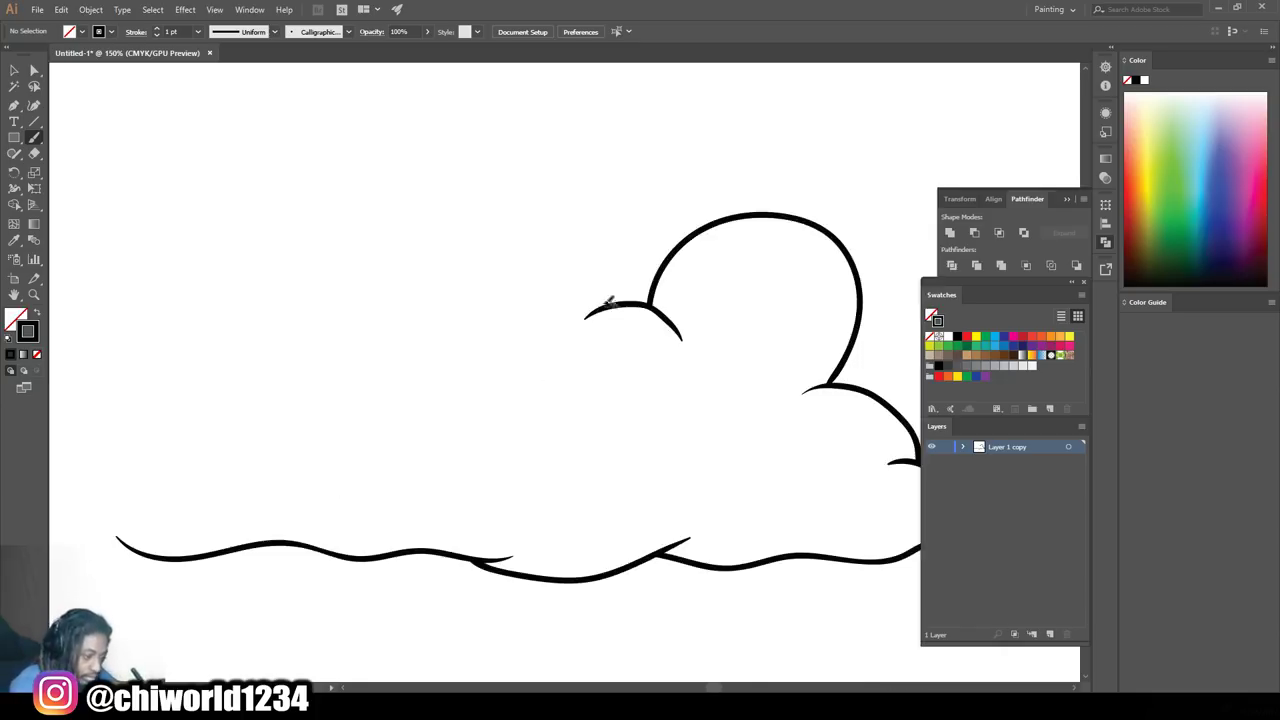
mouse_move(608, 302)
mouse_down()
mouse_move(601, 280)
mouse_move(555, 262)
mouse_move(510, 287)
mouse_move(426, 301)
mouse_move(392, 372)
mouse_move(325, 370)
mouse_move(297, 396)
mouse_move(400, 368)
mouse_move(432, 369)
mouse_move(466, 396)
mouse_move(476, 354)
mouse_move(518, 375)
mouse_up()
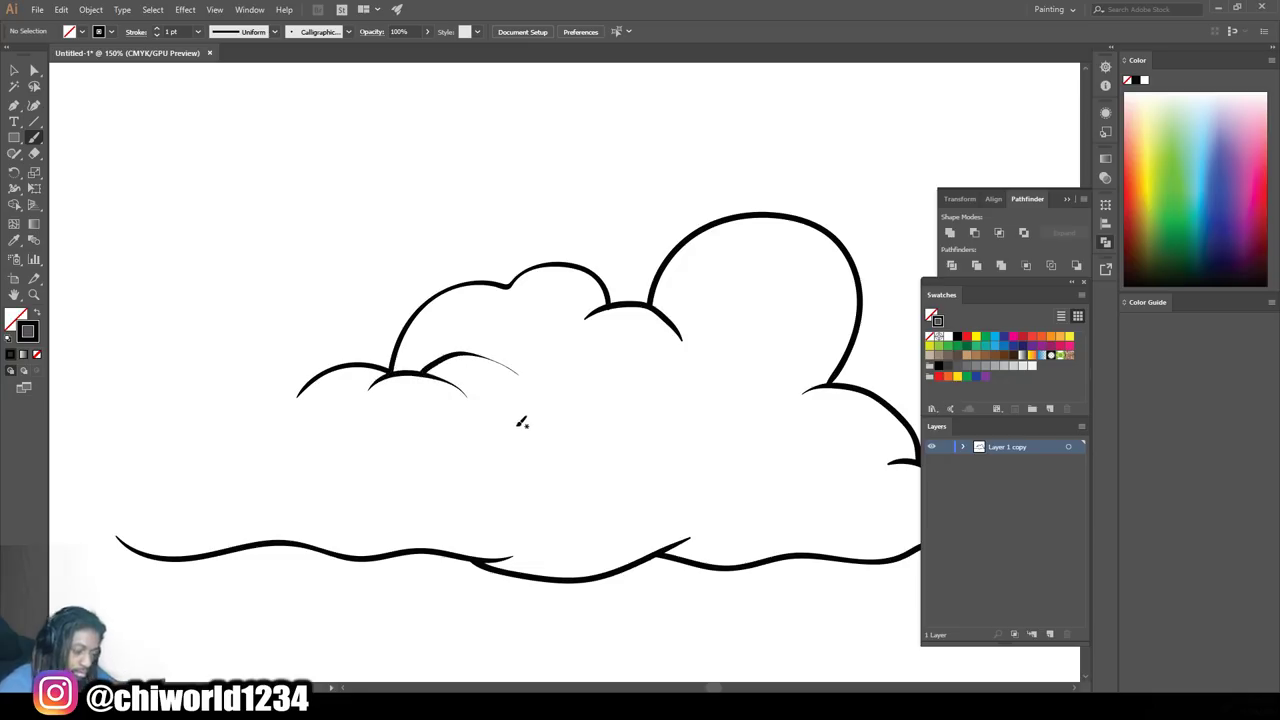
key(ctrl+z)
key(ctrl+z)
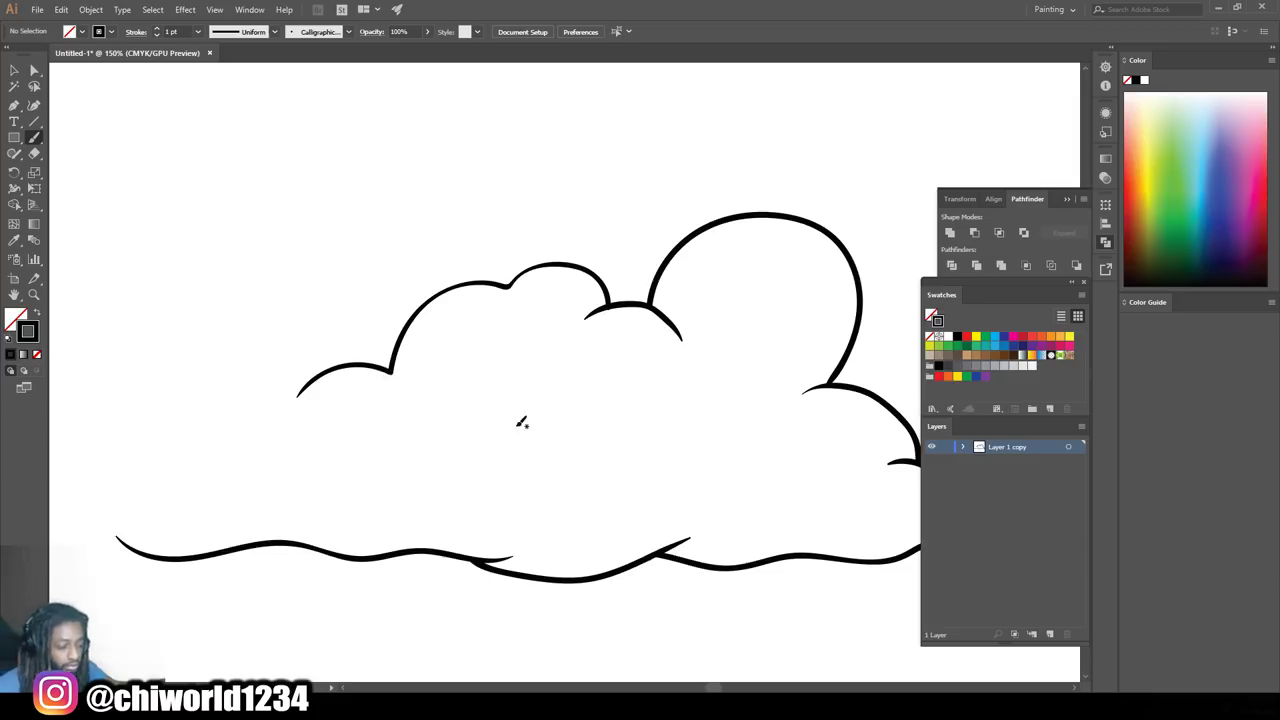
mouse_move(400, 370)
mouse_down()
mouse_move(468, 402)
mouse_move(474, 354)
mouse_move(500, 366)
mouse_up()
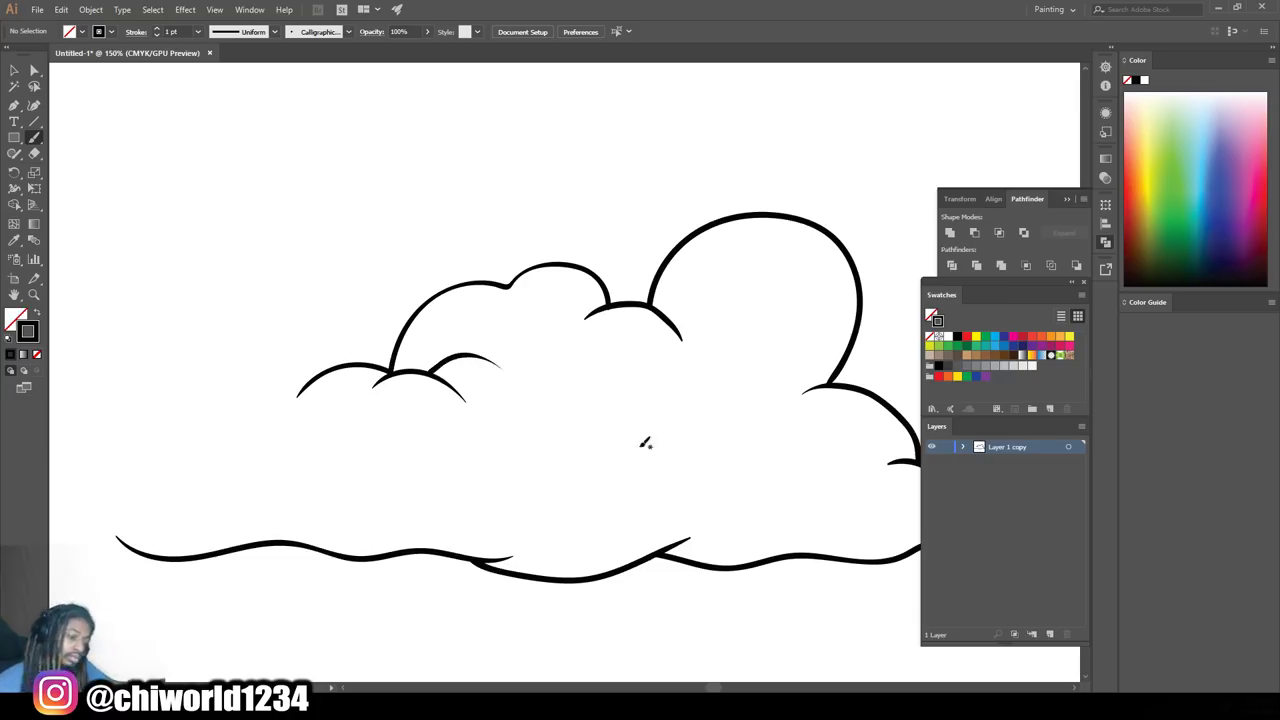
Draw the cloud's left side rising up from the base
scroll(640, 441, down, 3)
scroll(617, 451, up, 1)
scroll(620, 457, up, 1)
scroll(619, 457, up, 1)
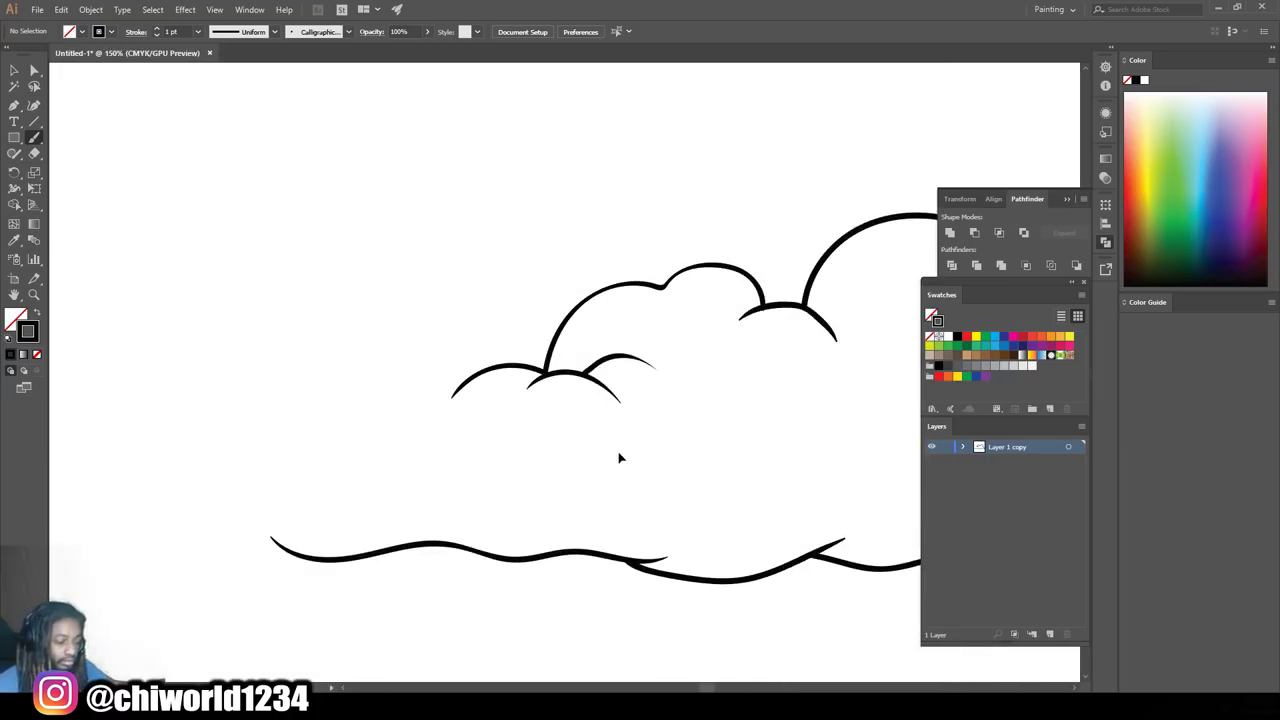
mouse_move(282, 544)
mouse_down()
mouse_move(196, 534)
mouse_move(204, 511)
mouse_move(280, 476)
mouse_move(308, 442)
mouse_move(364, 444)
mouse_move(338, 402)
mouse_move(388, 376)
mouse_move(426, 392)
mouse_move(462, 384)
mouse_up()
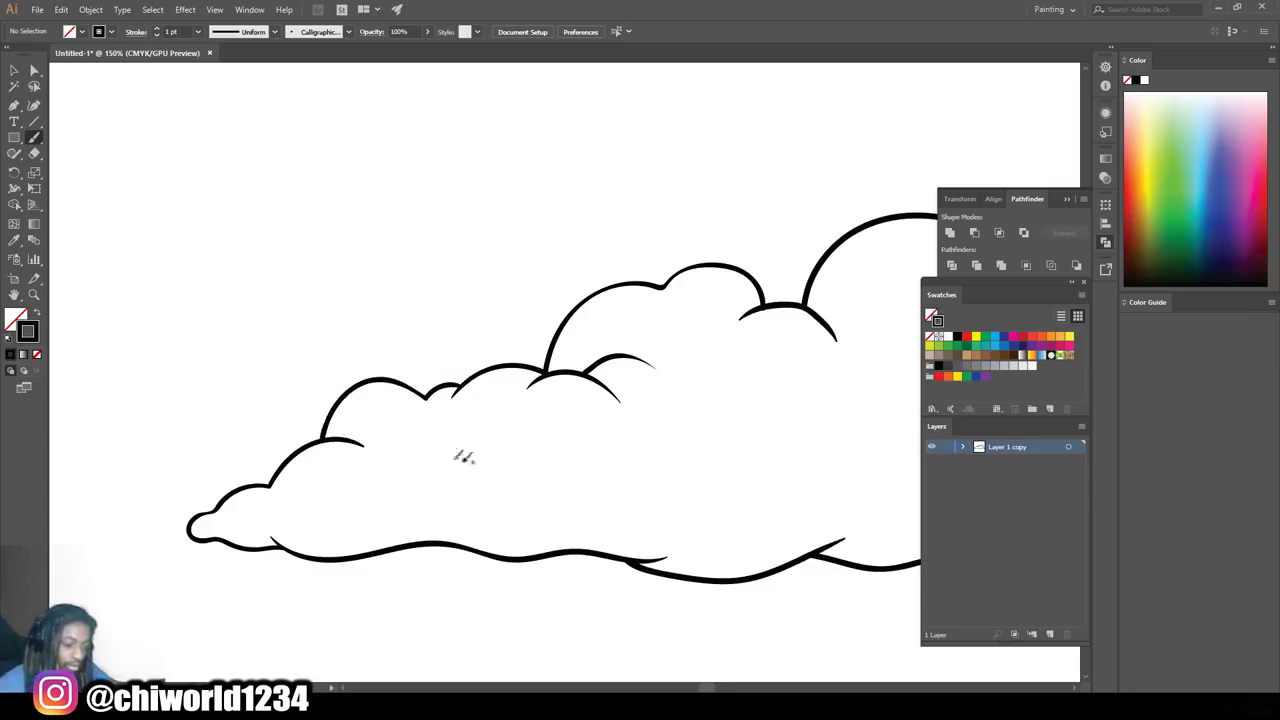
key(ctrl+minus)
key(ctrl+minus)
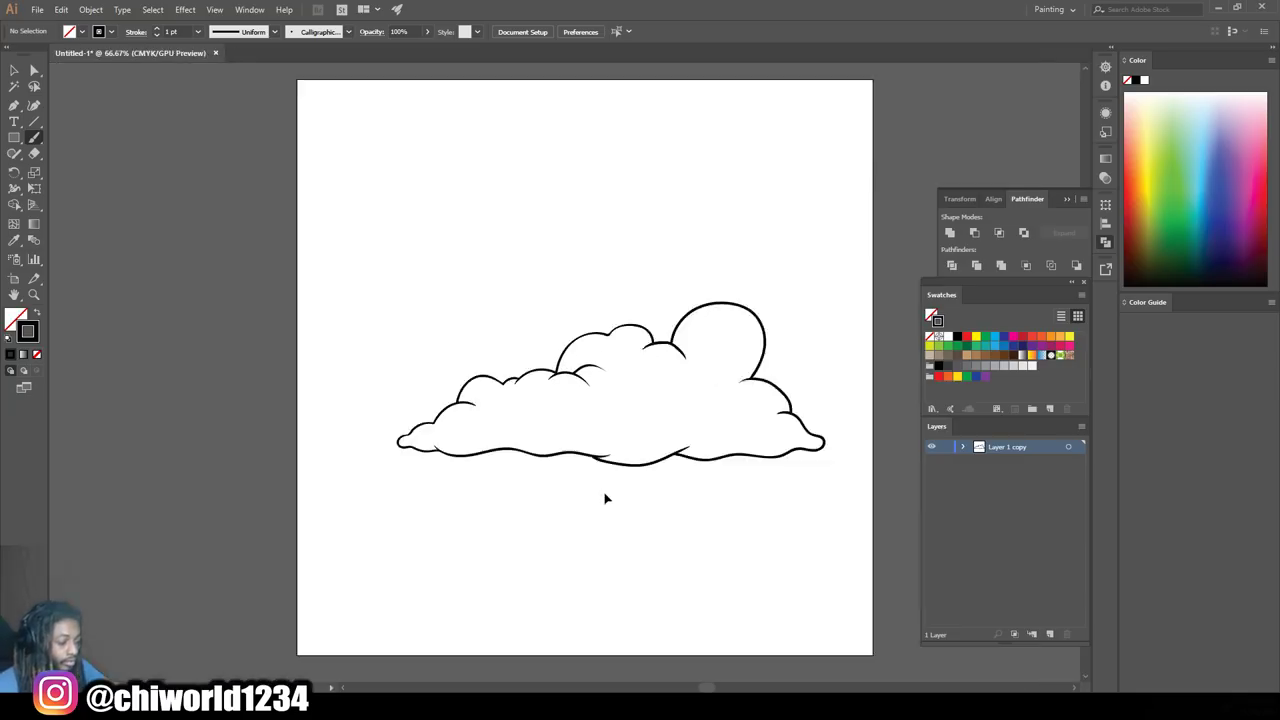
Try a stroke along the cloud's bottom edge, then undo the stray strokes
key(ctrl+plus)
scroll(605, 497, right, 2)
scroll(606, 495, down, 1)
scroll(608, 490, down, 1)
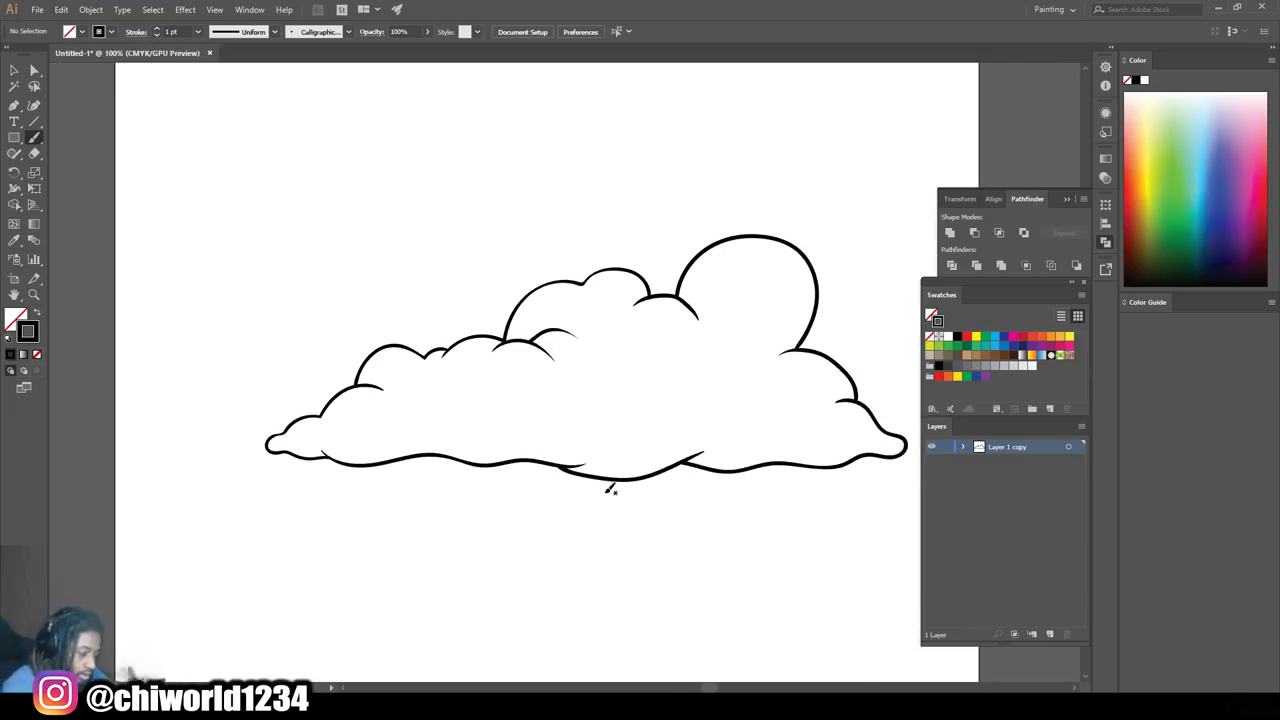
drag(665, 443, 750, 434)
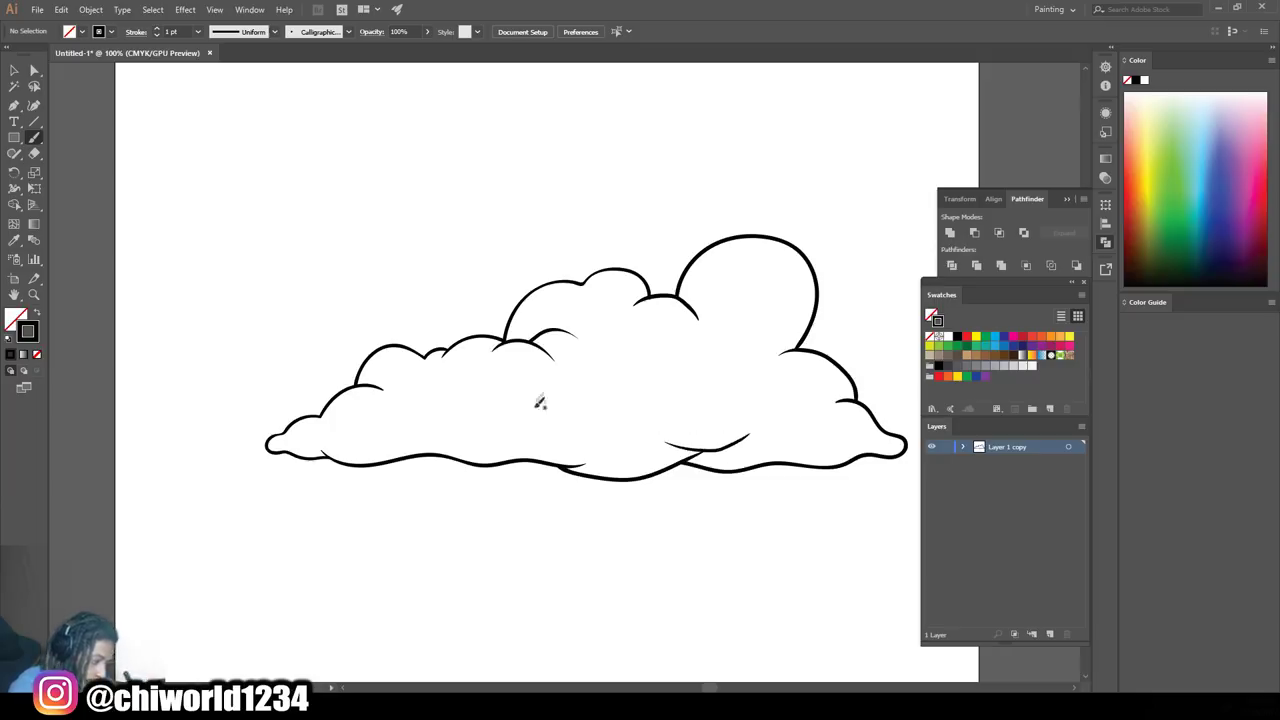
key(super)
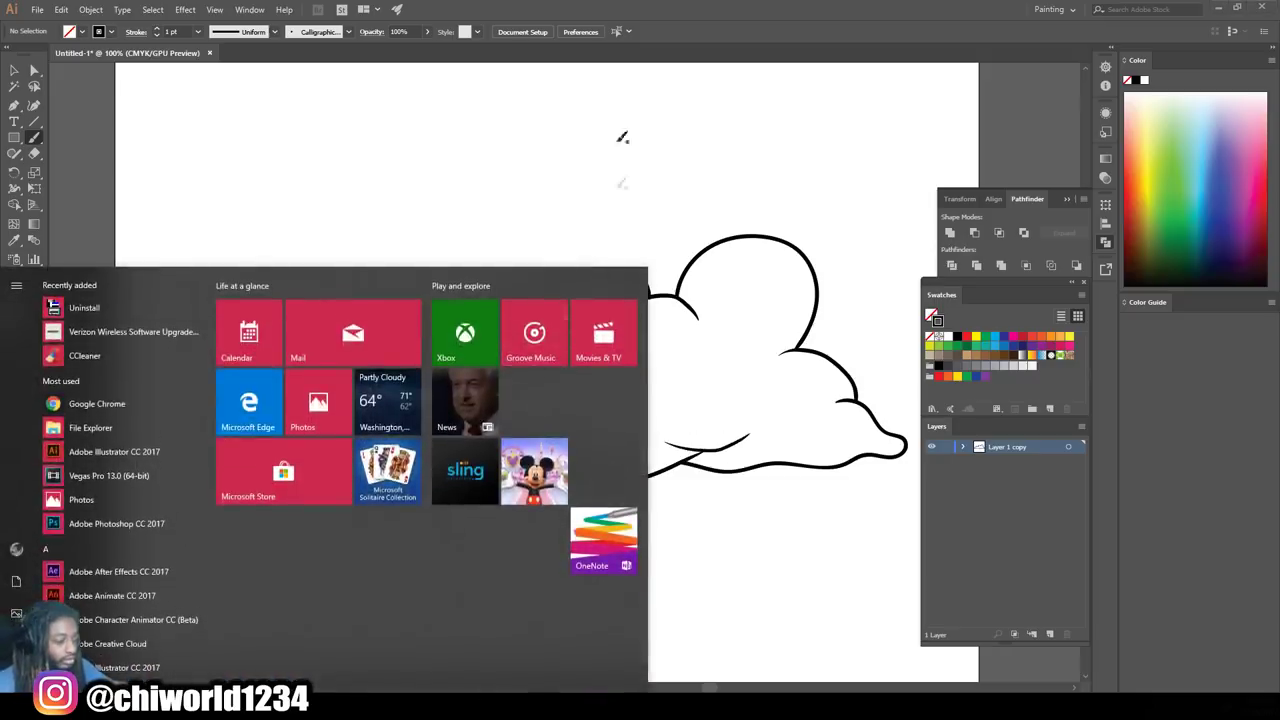
key(super)
key(ctrl+z)
key(ctrl+z)
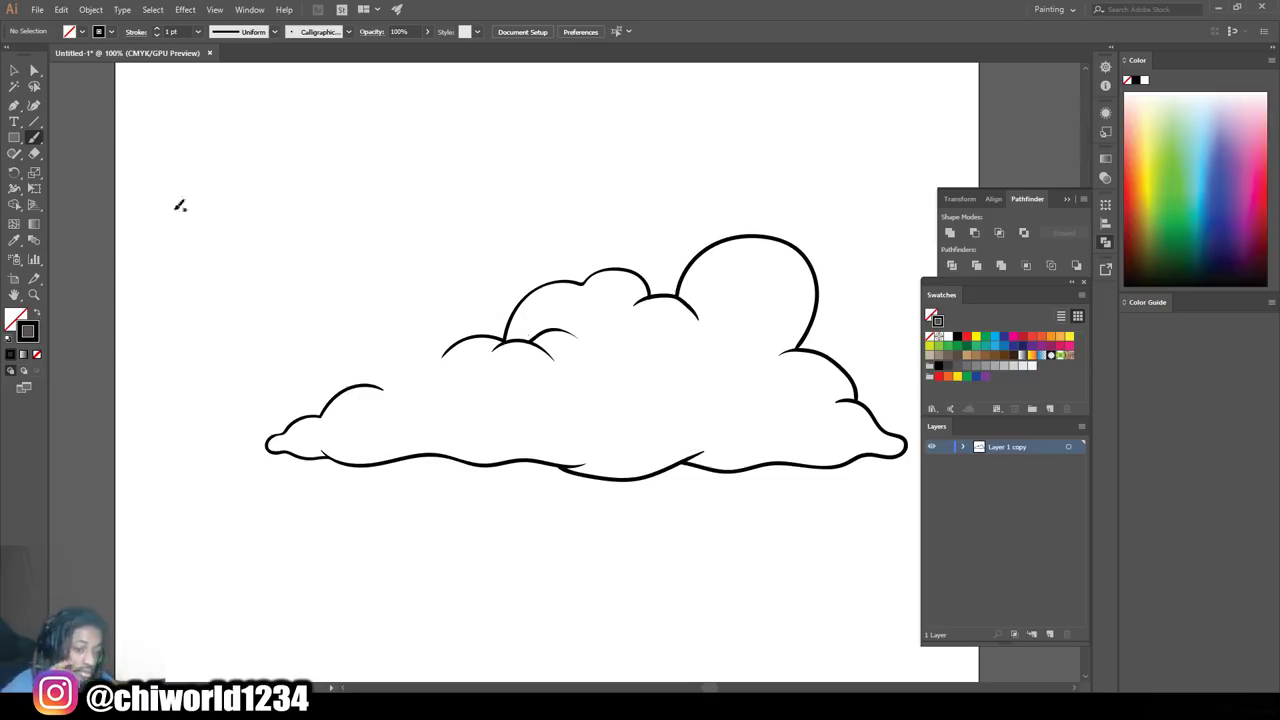
Briefly isolate the cloud artwork, then add two small bumps on its upper left outline
click(14, 71)
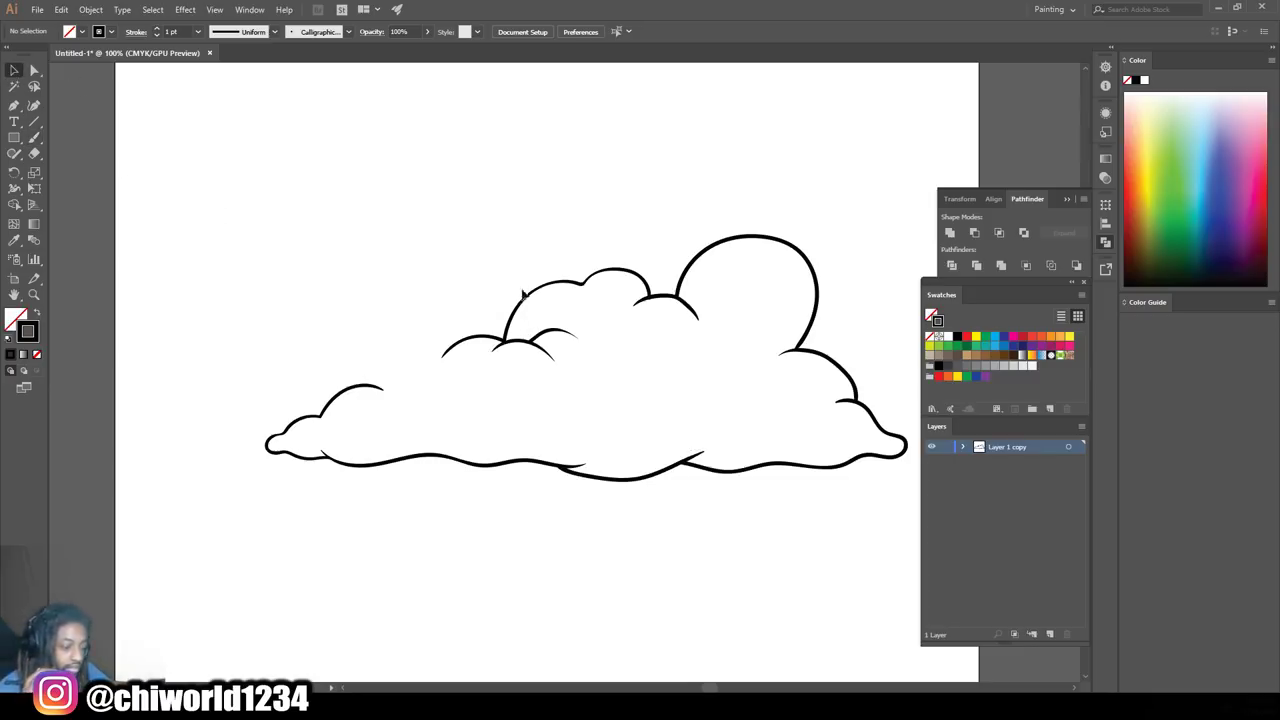
double_click(550, 340)
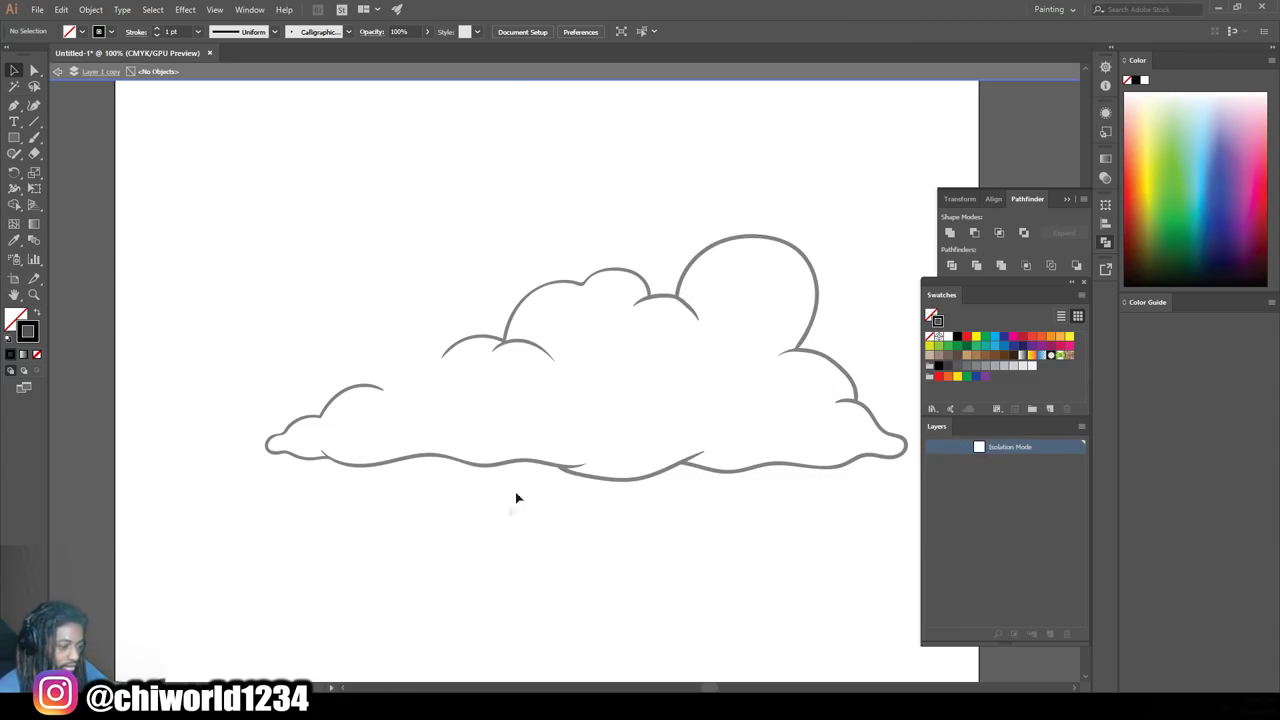
double_click(497, 532)
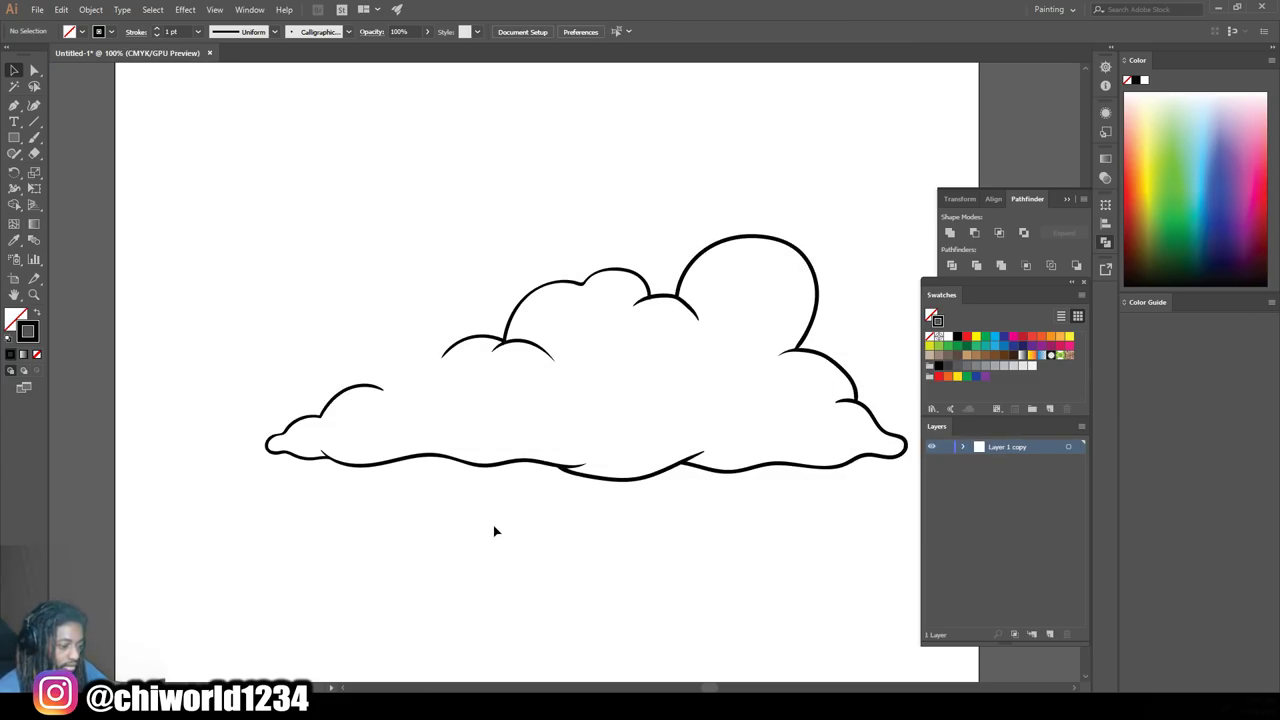
click(34, 139)
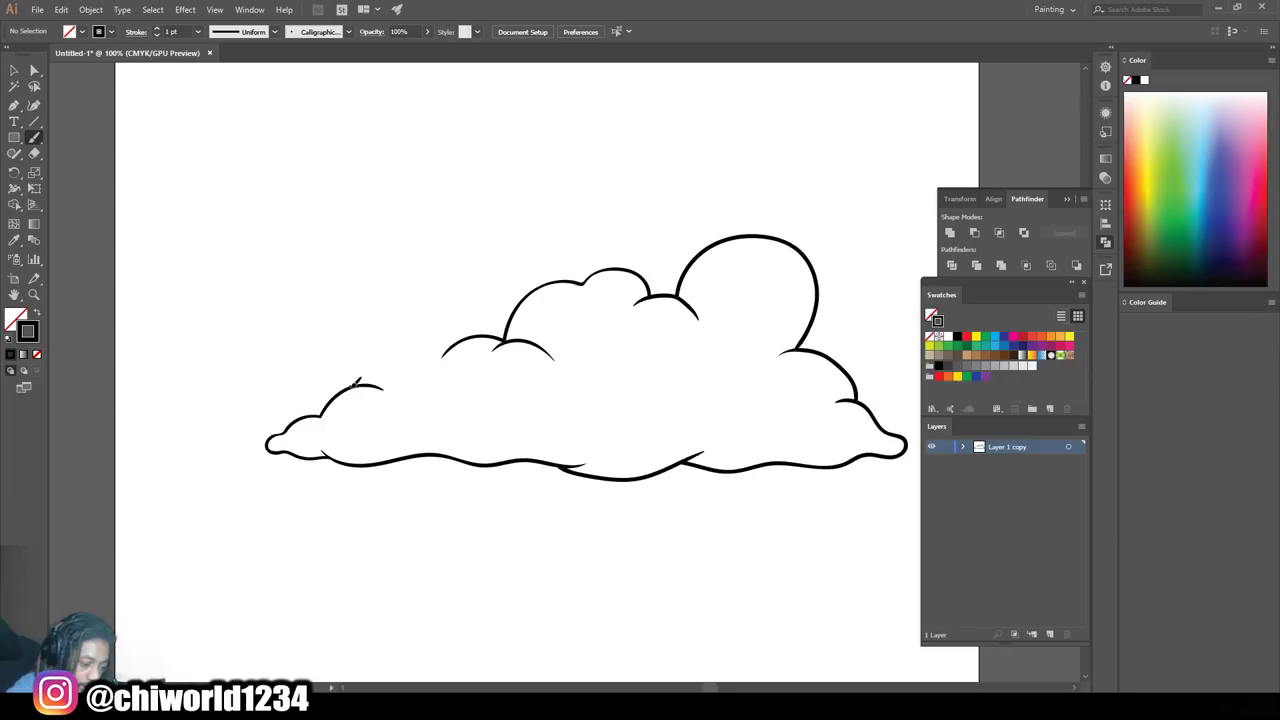
drag(433, 324, 441, 336)
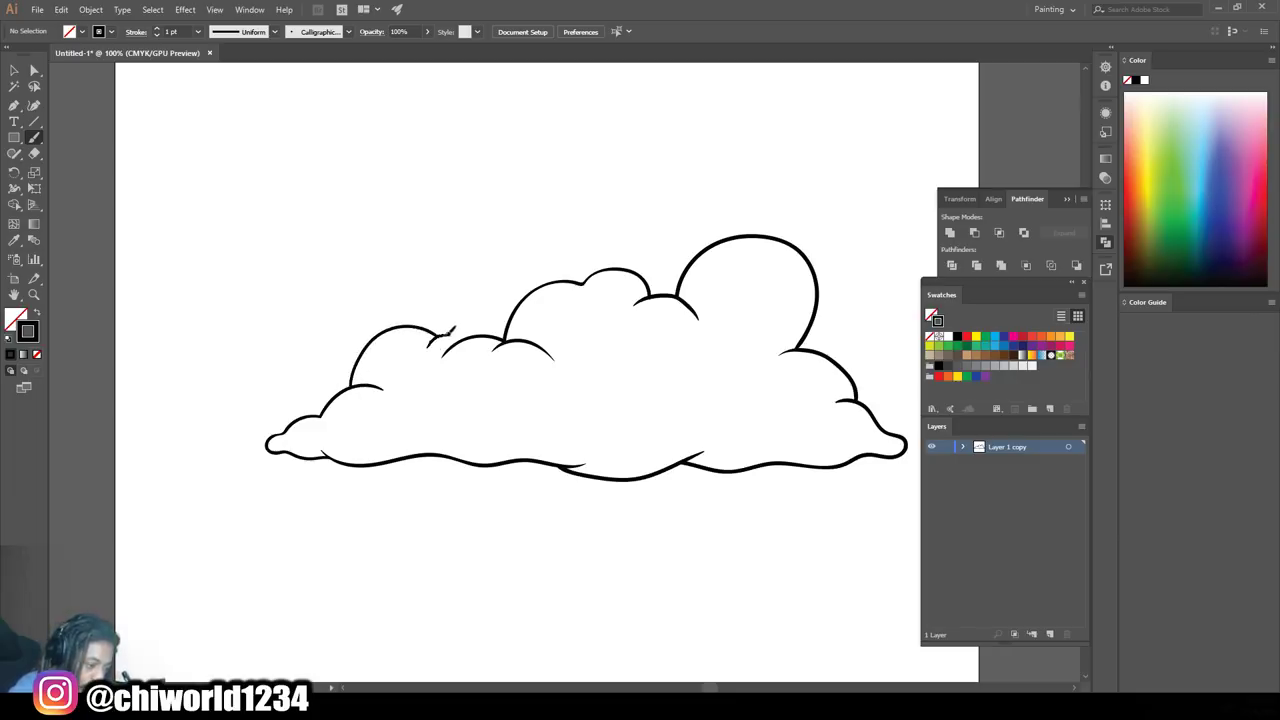
drag(465, 334, 460, 340)
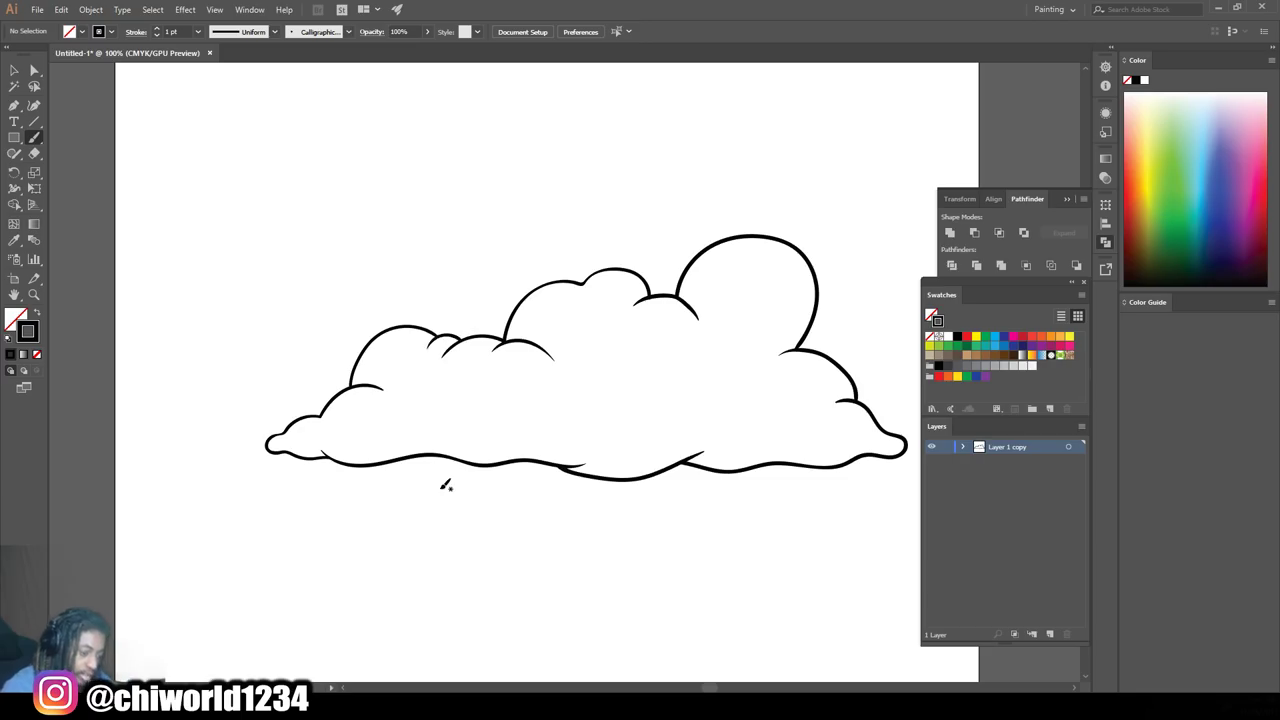
Draw curved inner lines near the cloud's bottom, redrawing a misplaced one
scroll(663, 463, down, 2)
scroll(663, 463, up, 1)
scroll(663, 463, up, 3)
scroll(673, 447, down, 1)
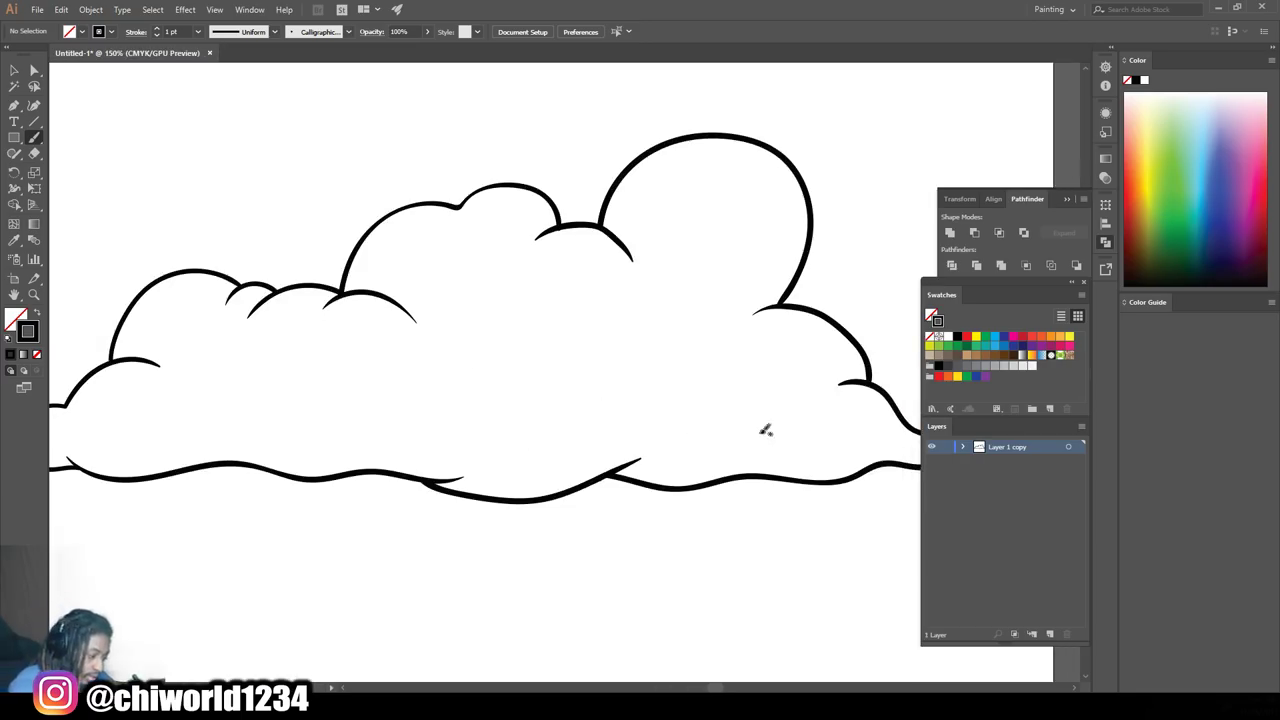
mouse_move(758, 447)
mouse_down()
mouse_move(716, 462)
mouse_move(670, 455)
mouse_up()
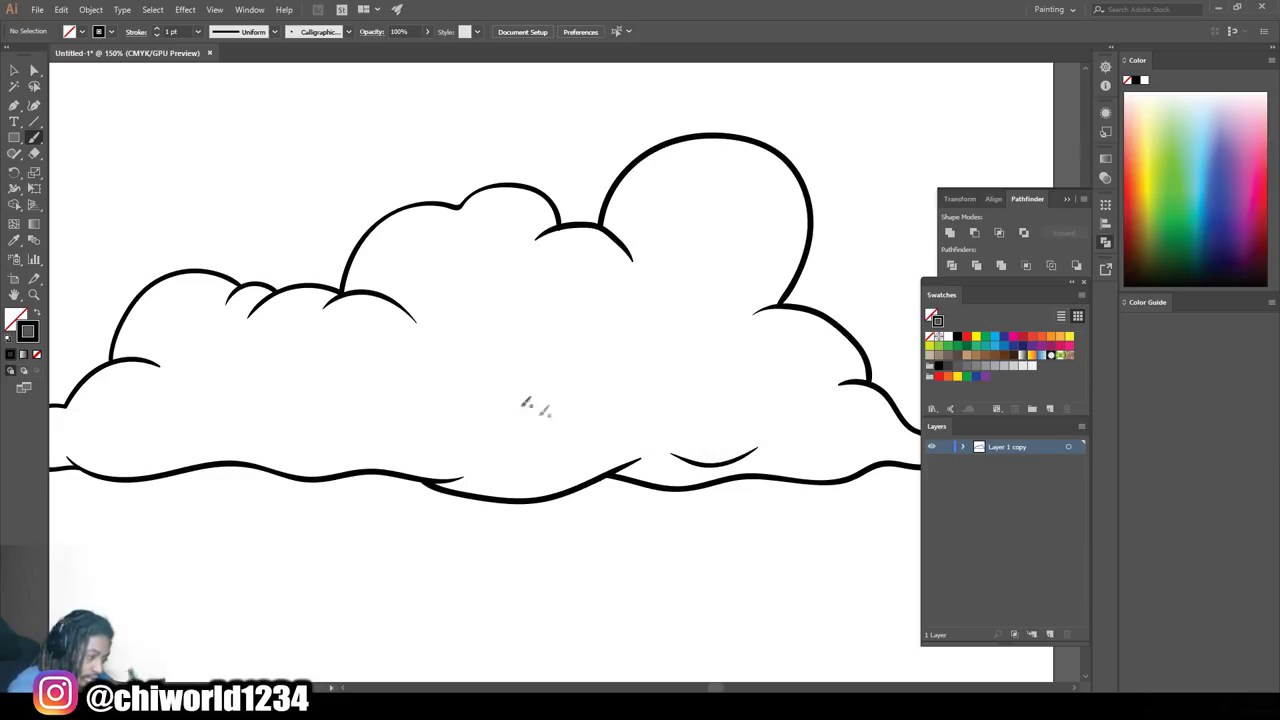
mouse_move(532, 455)
mouse_down()
mouse_move(466, 468)
mouse_move(431, 447)
mouse_up()
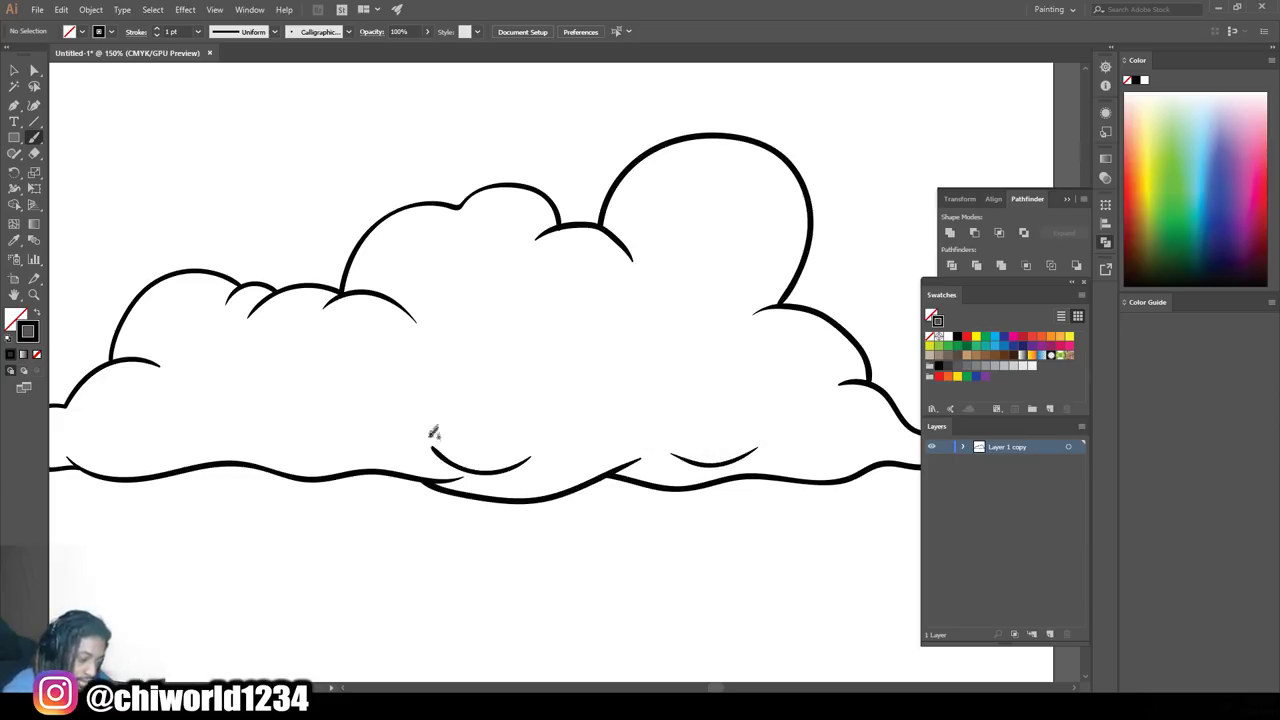
key(ctrl+z)
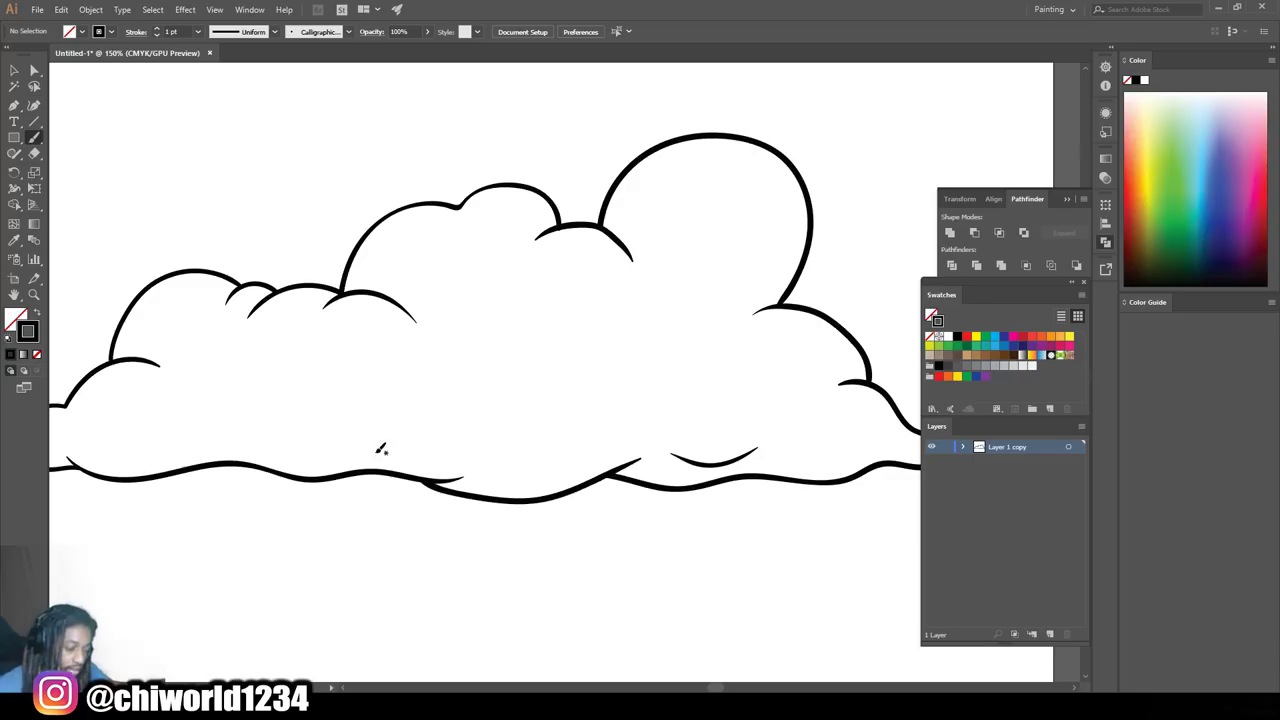
mouse_move(540, 466)
mouse_down()
mouse_move(470, 478)
mouse_move(430, 453)
mouse_up()
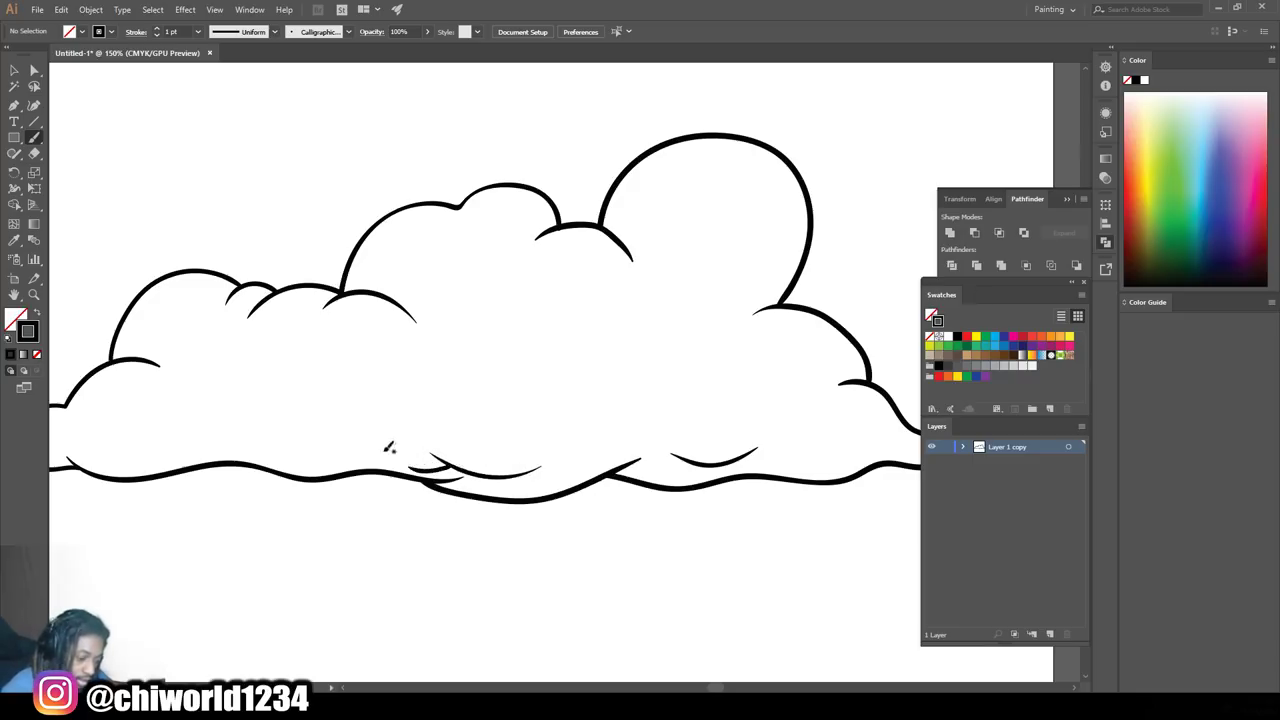
key(ctrl+minus)
key(ctrl+minus)
key(ctrl+plus)
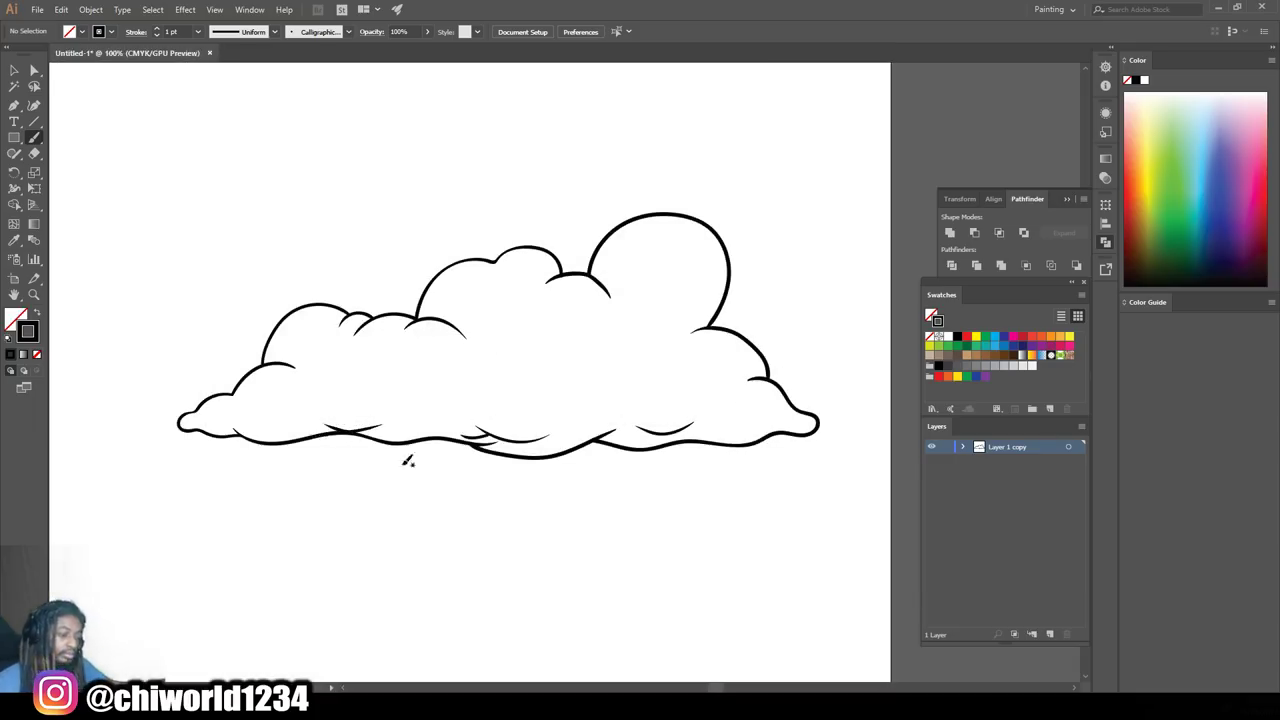
key(ctrl+minus)
key(ctrl+minus)
key(ctrl+plus)
key(ctrl+plus)
key(ctrl+plus)
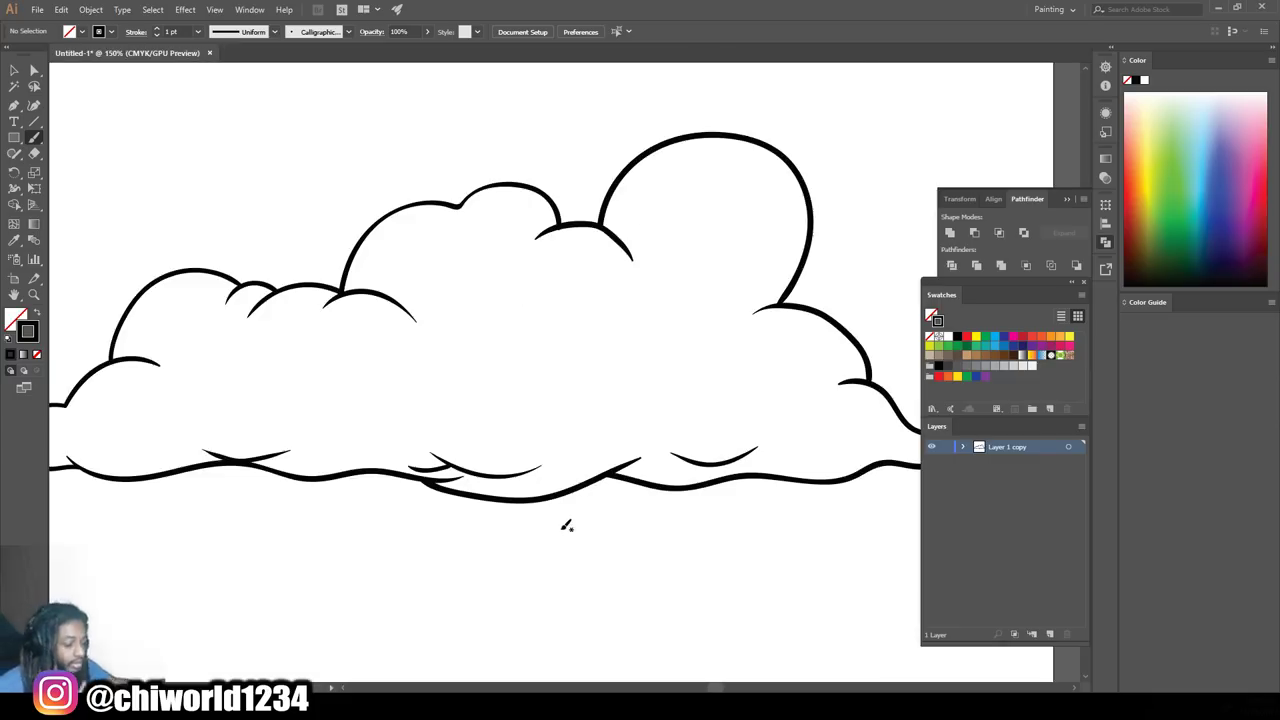
Draw an inner arc in the cloud's upper middle, redrawing it once
mouse_move(652, 312)
mouse_down()
mouse_move(572, 307)
mouse_move(491, 279)
mouse_up()
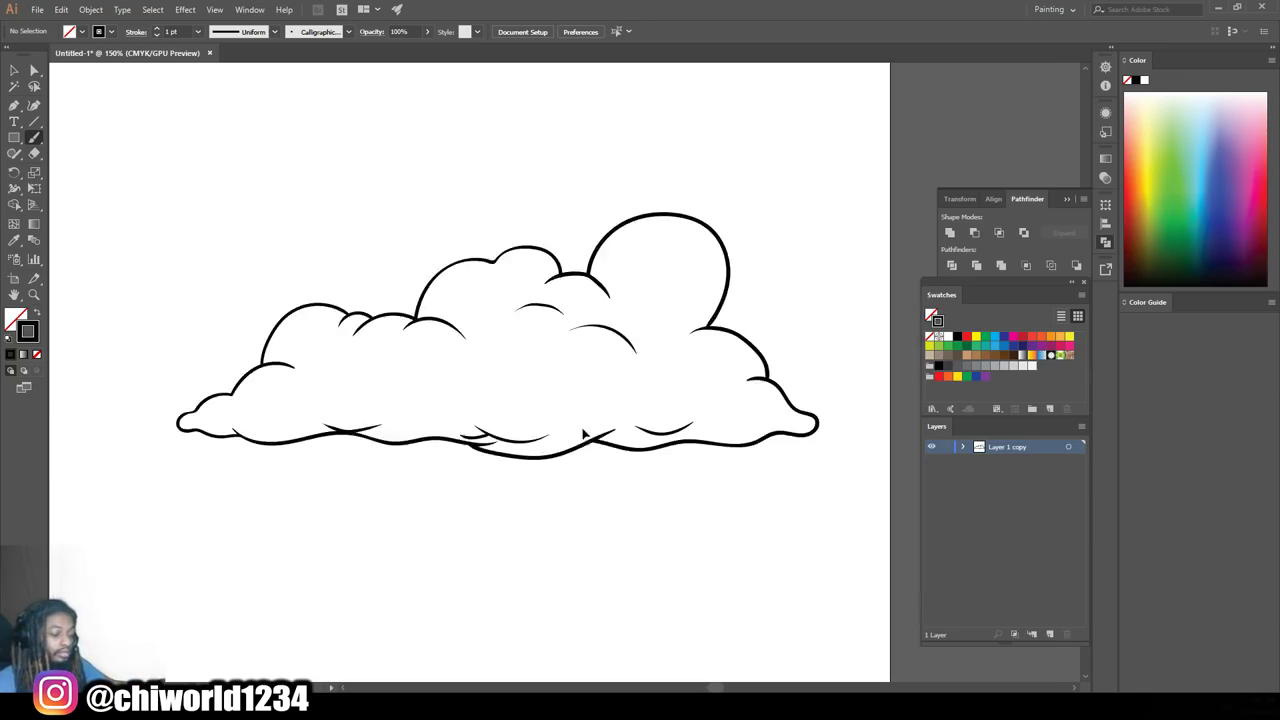
key(ctrl+z)
mouse_move(611, 297)
mouse_down()
mouse_move(535, 260)
mouse_move(508, 271)
mouse_up()
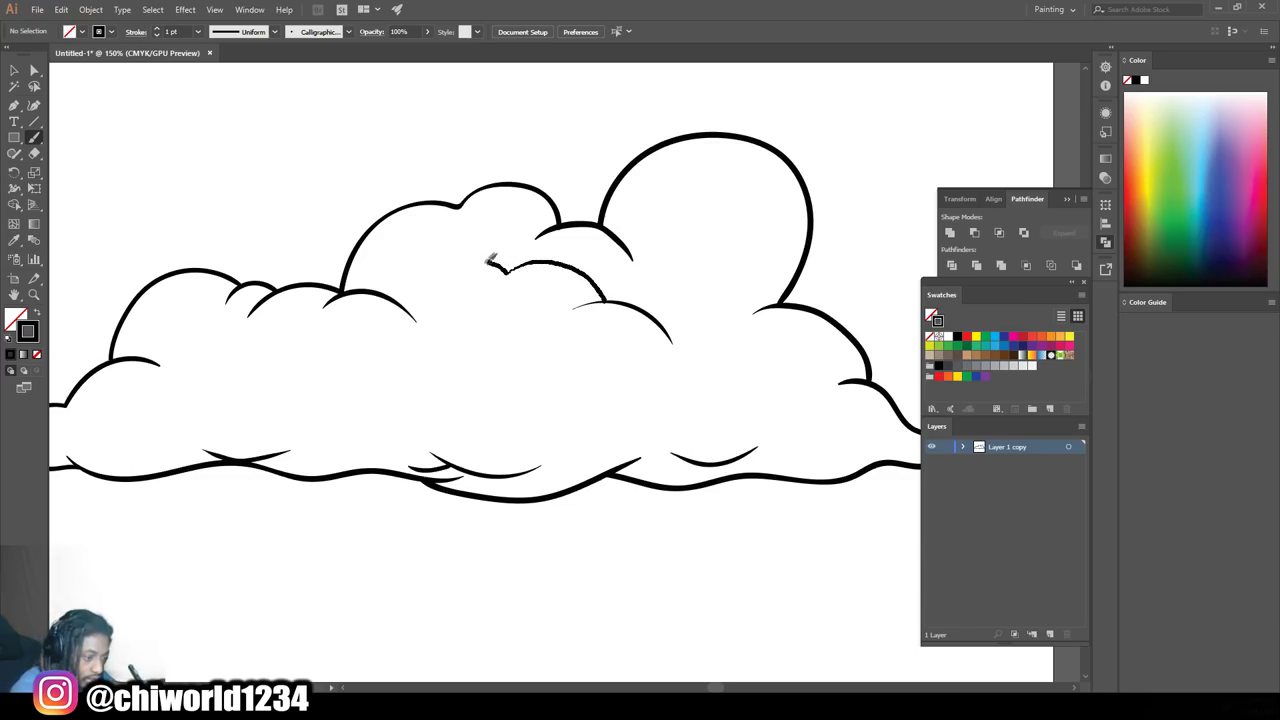
key(ctrl+minus)
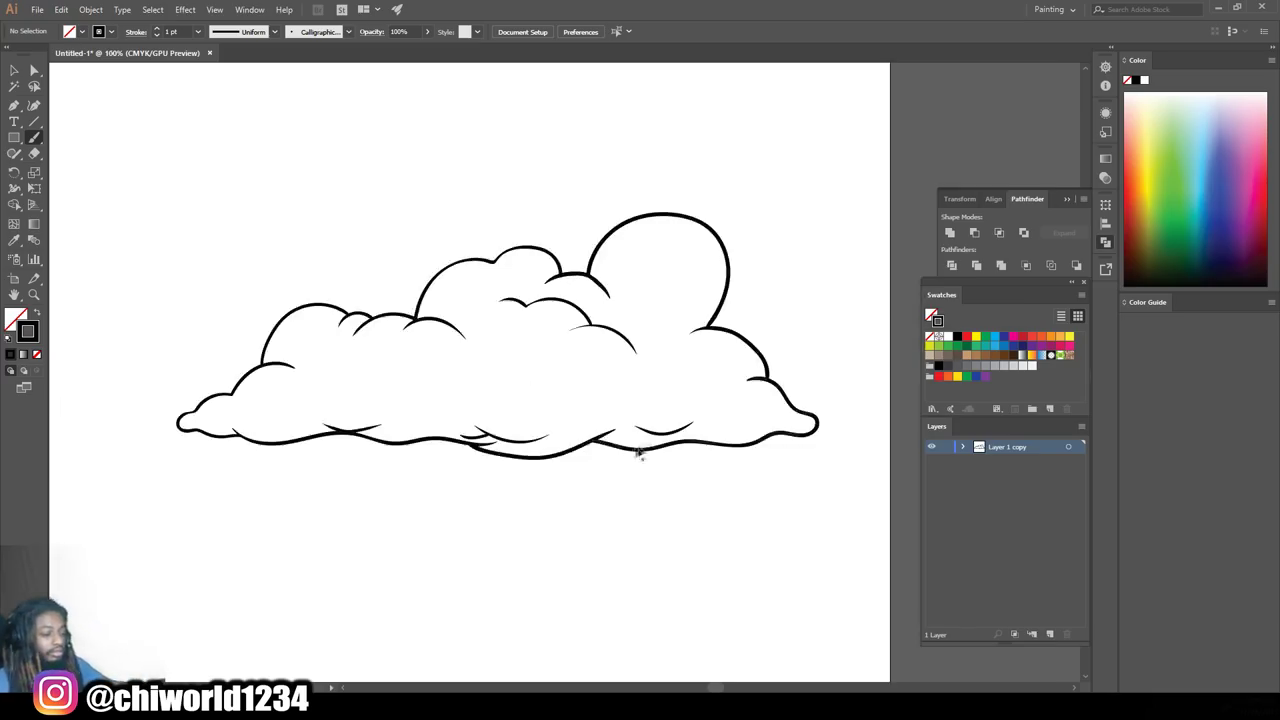
key(ctrl+minus)
key(ctrl+minus)
key(ctrl+plus)
key(ctrl+plus)
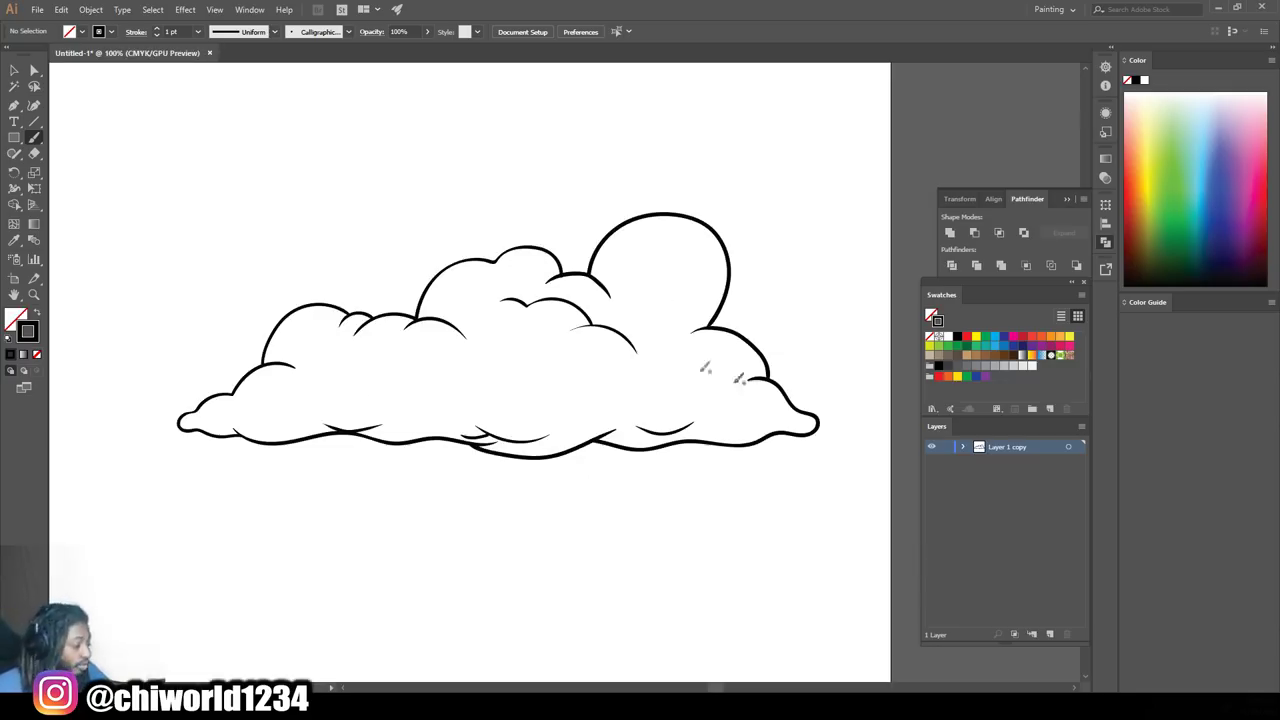
click(14, 70)
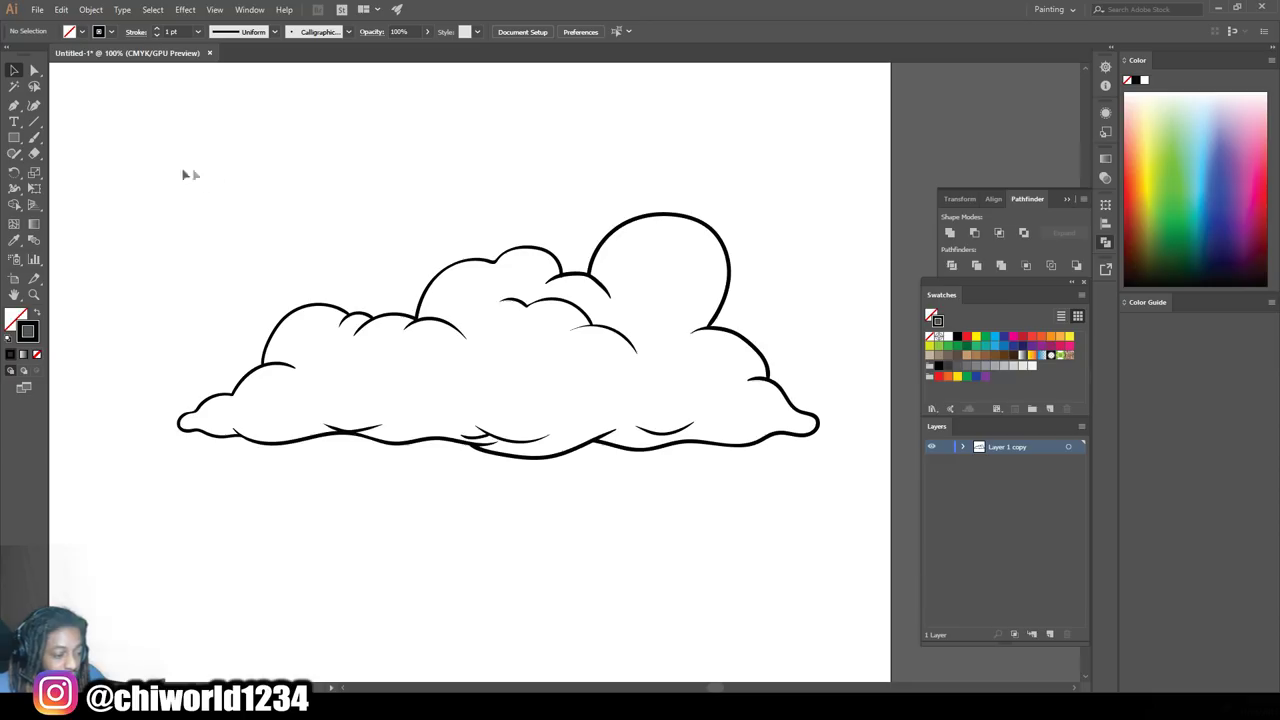
Expand the cloud's brush strokes and merge them with Pathfinder
drag(160, 153, 866, 504)
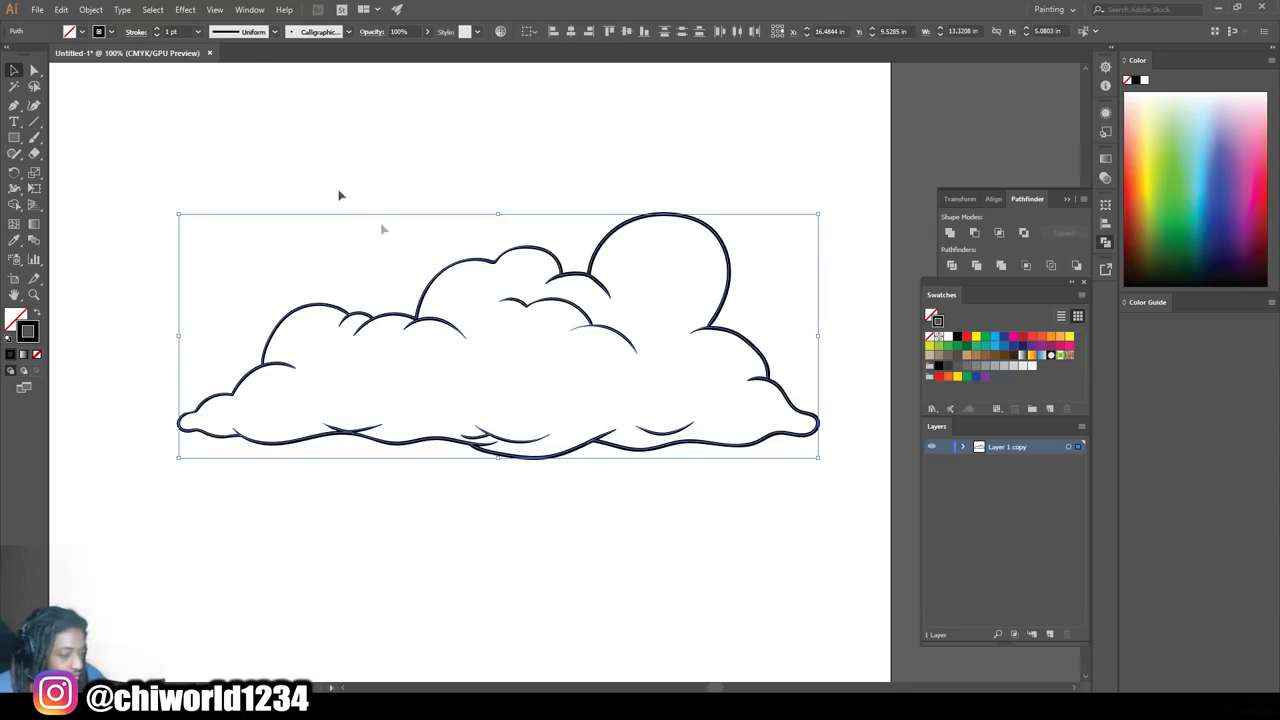
click(90, 9)
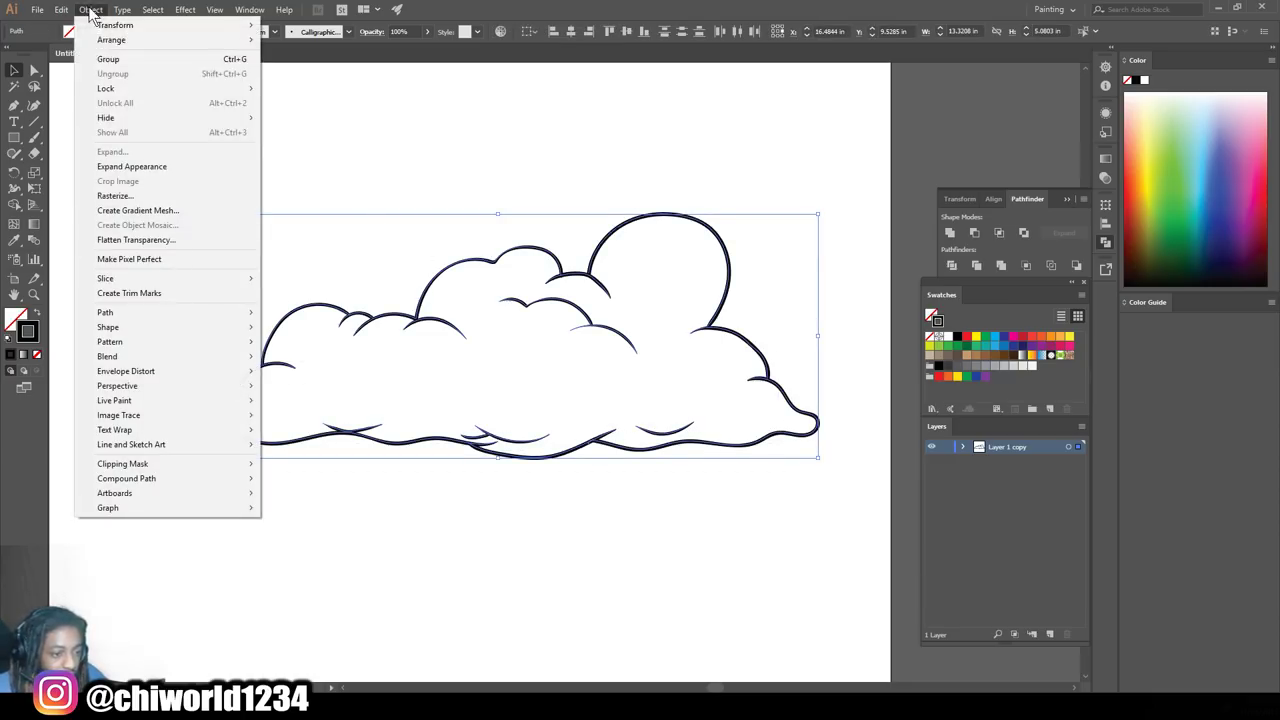
click(135, 168)
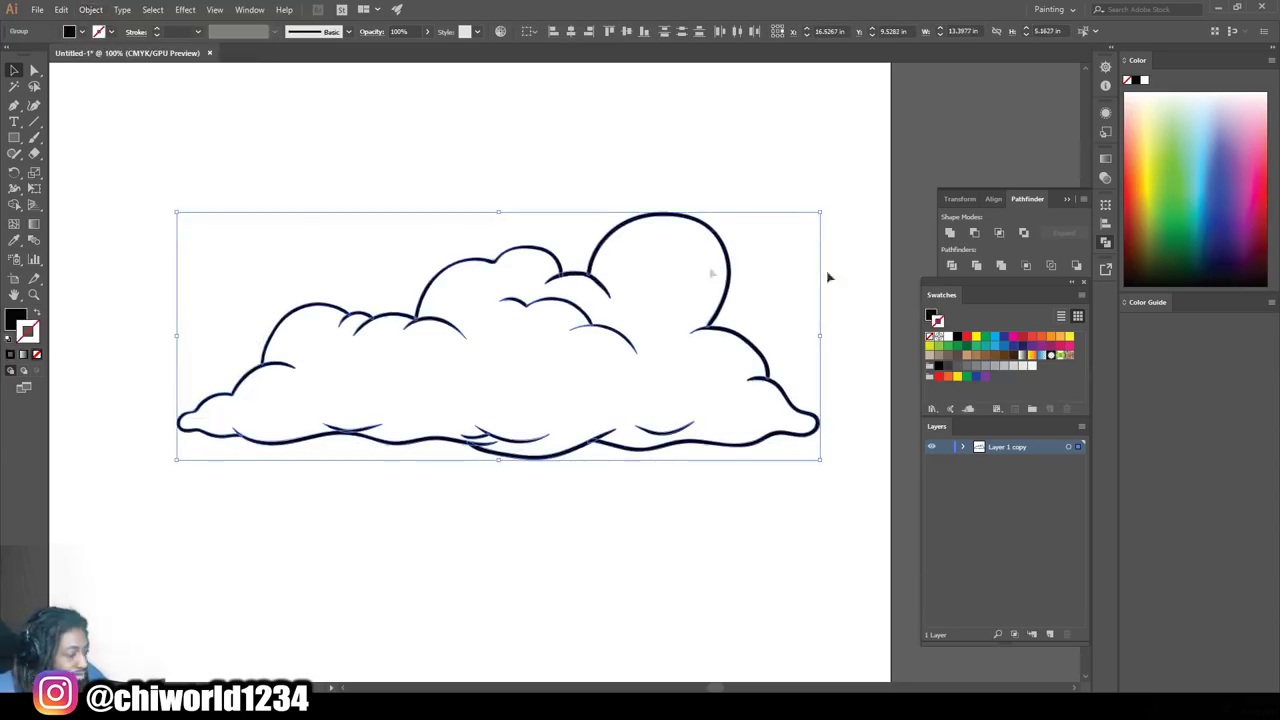
click(1003, 262)
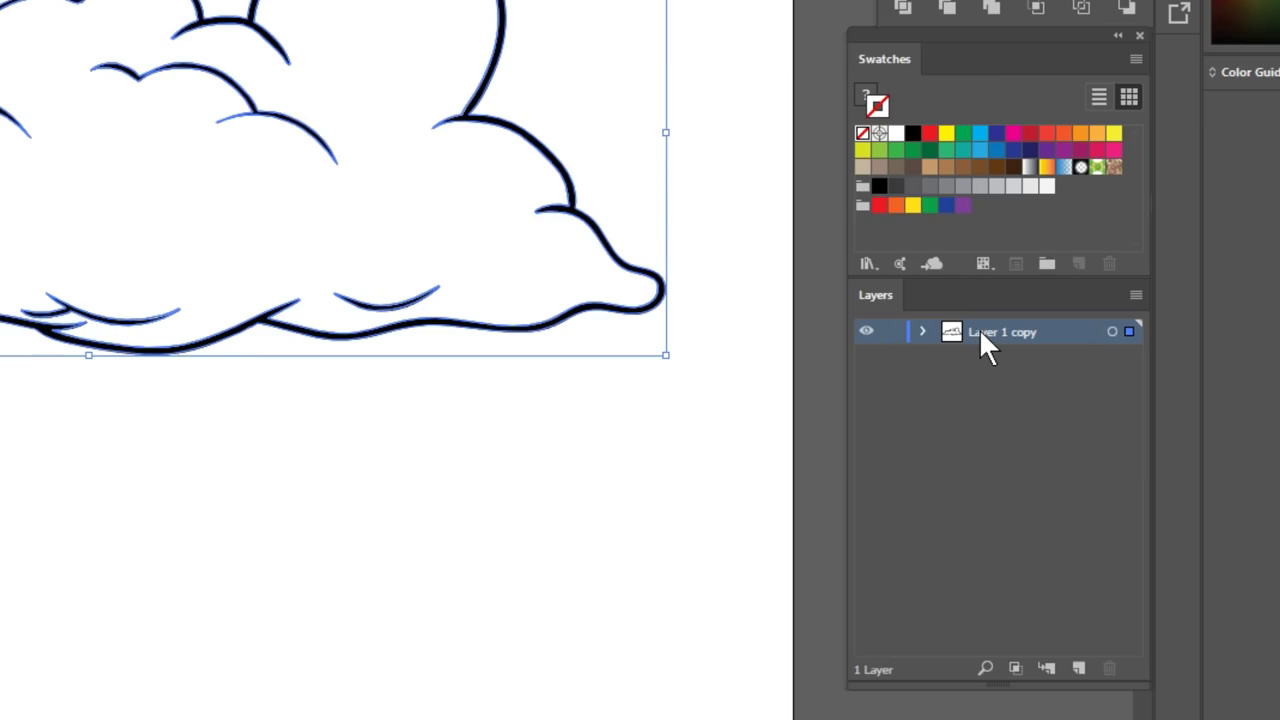
Duplicate the cloud layer, lock the copy, and pick light grey EAEAEA fill
drag(979, 328, 1042, 673)
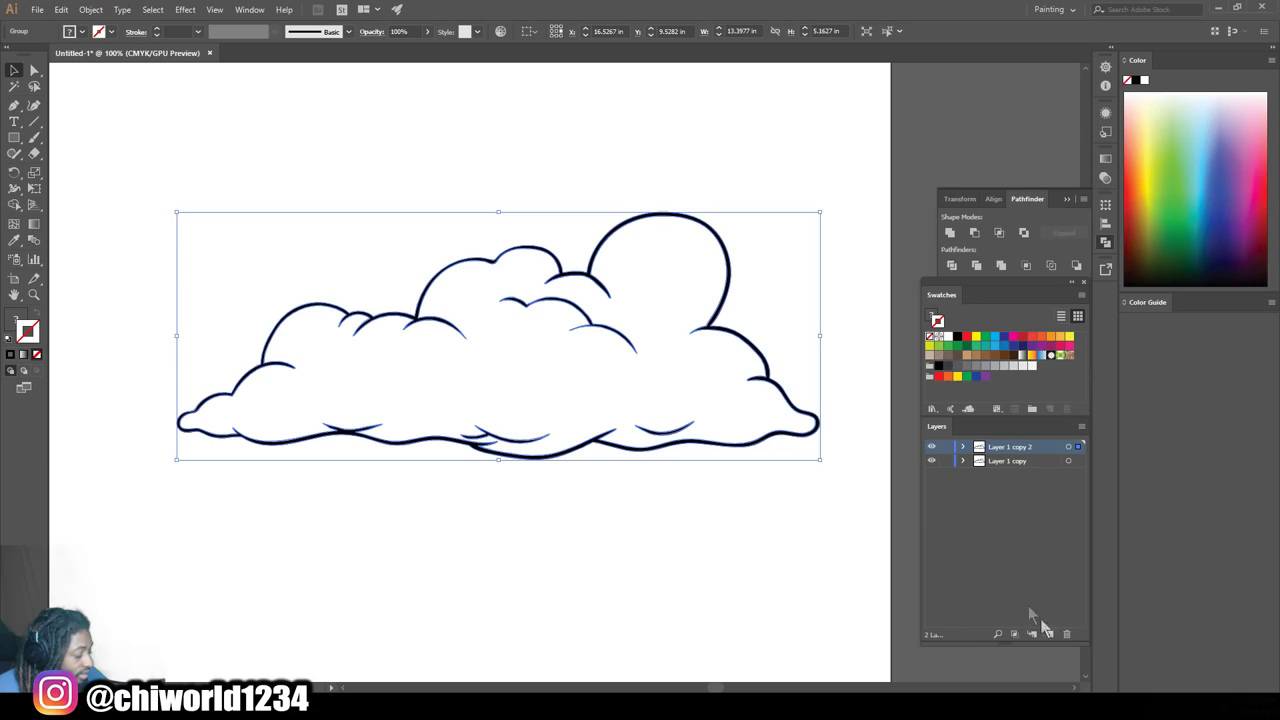
click(946, 447)
click(1003, 460)
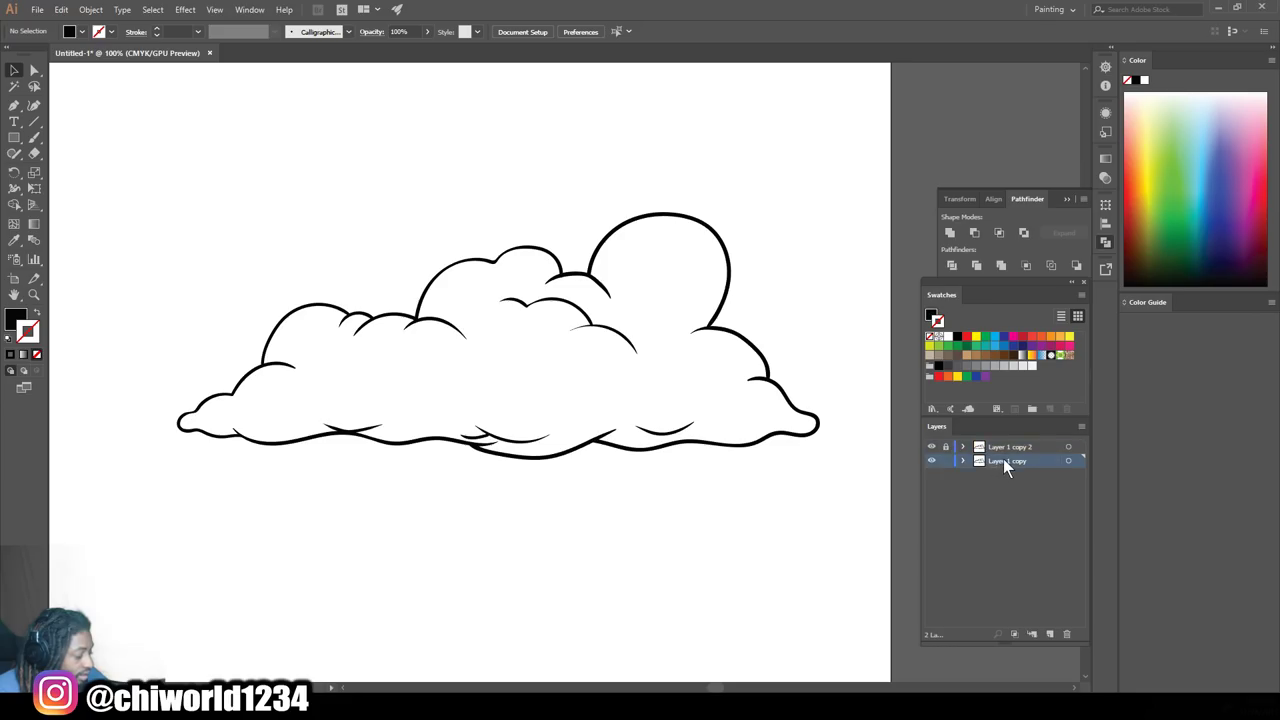
double_click(18, 321)
drag(760, 440, 692, 389)
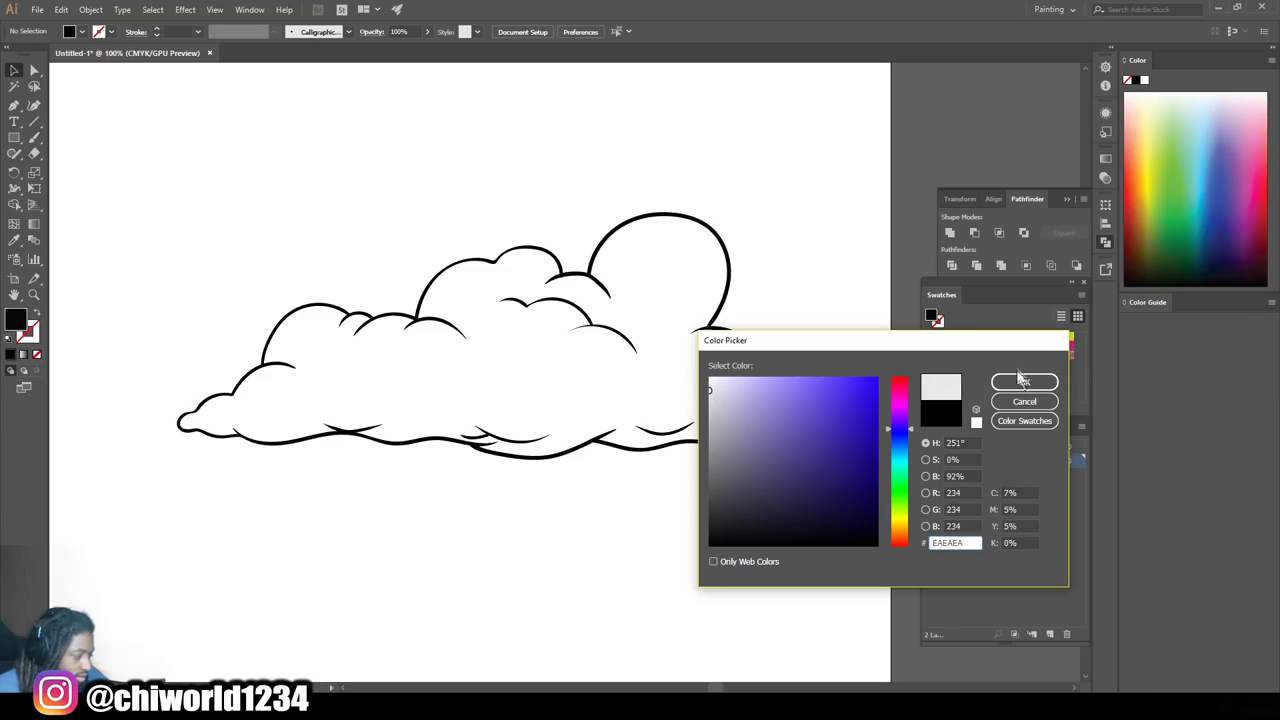
Draw a light grey rectangle covering the cloud and send it to the back
click(1022, 380)
click(13, 139)
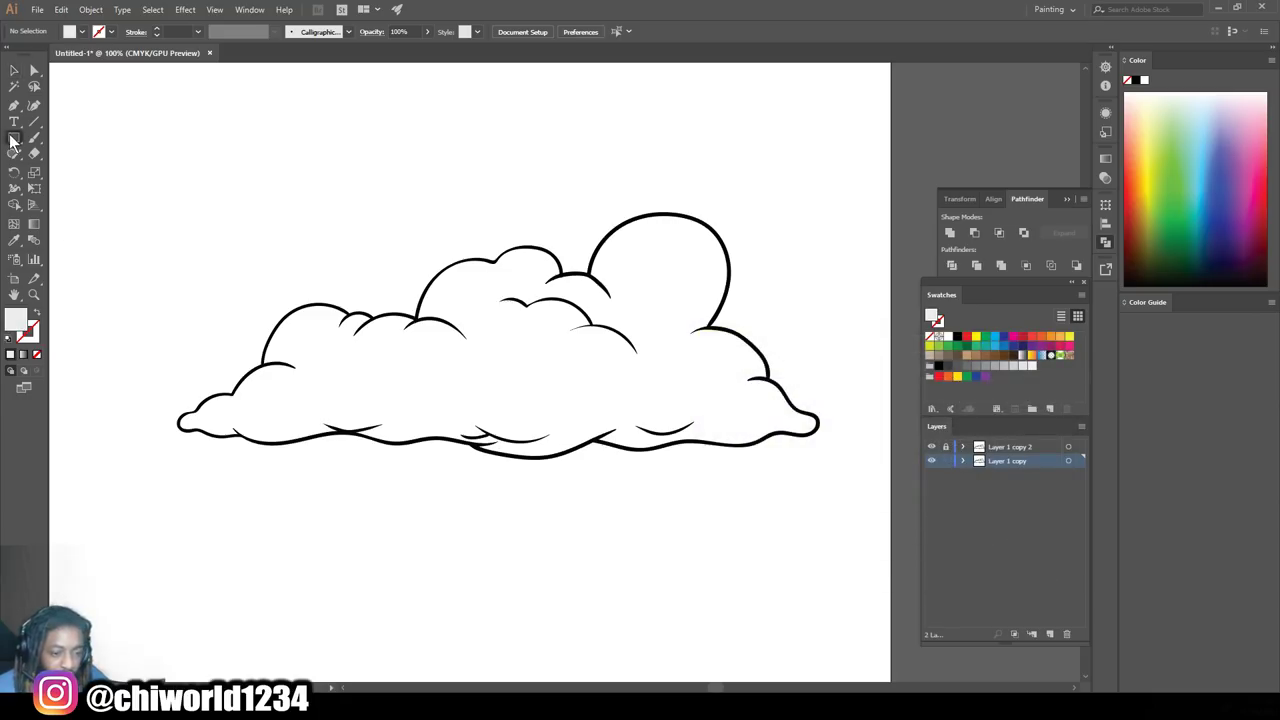
mouse_move(122, 132)
mouse_down()
mouse_move(849, 537)
mouse_move(870, 517)
mouse_up()
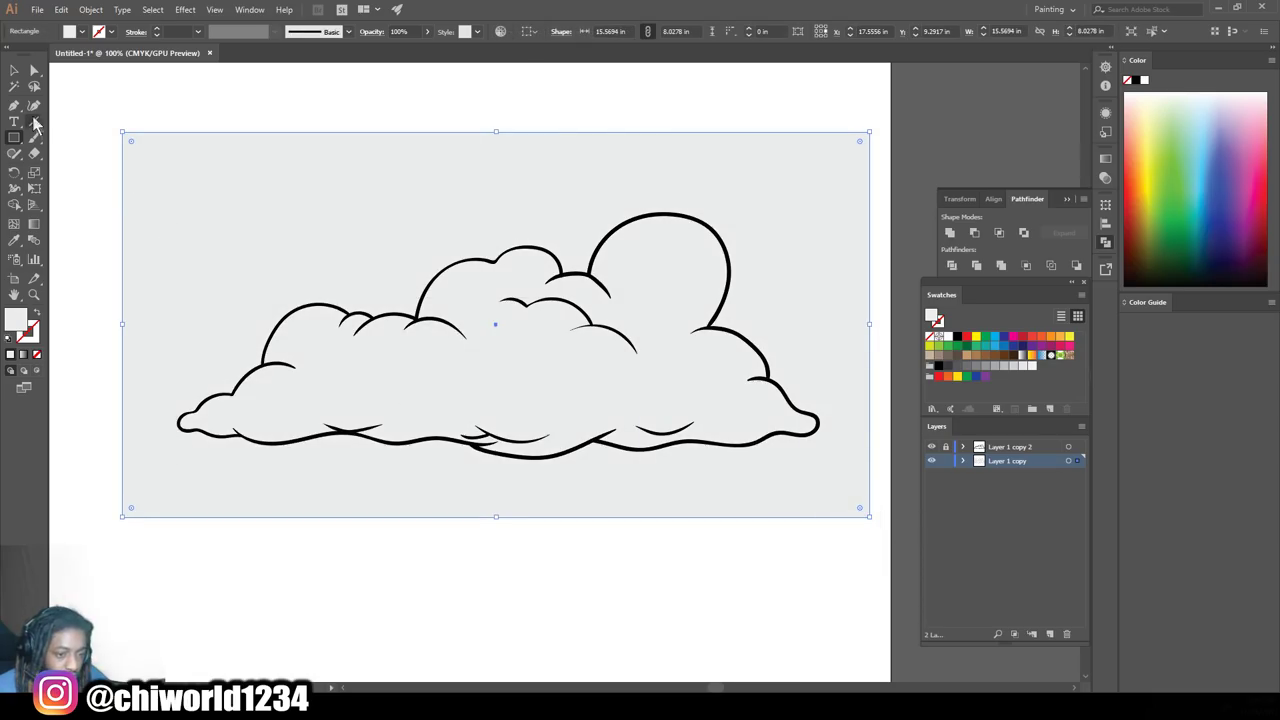
click(14, 72)
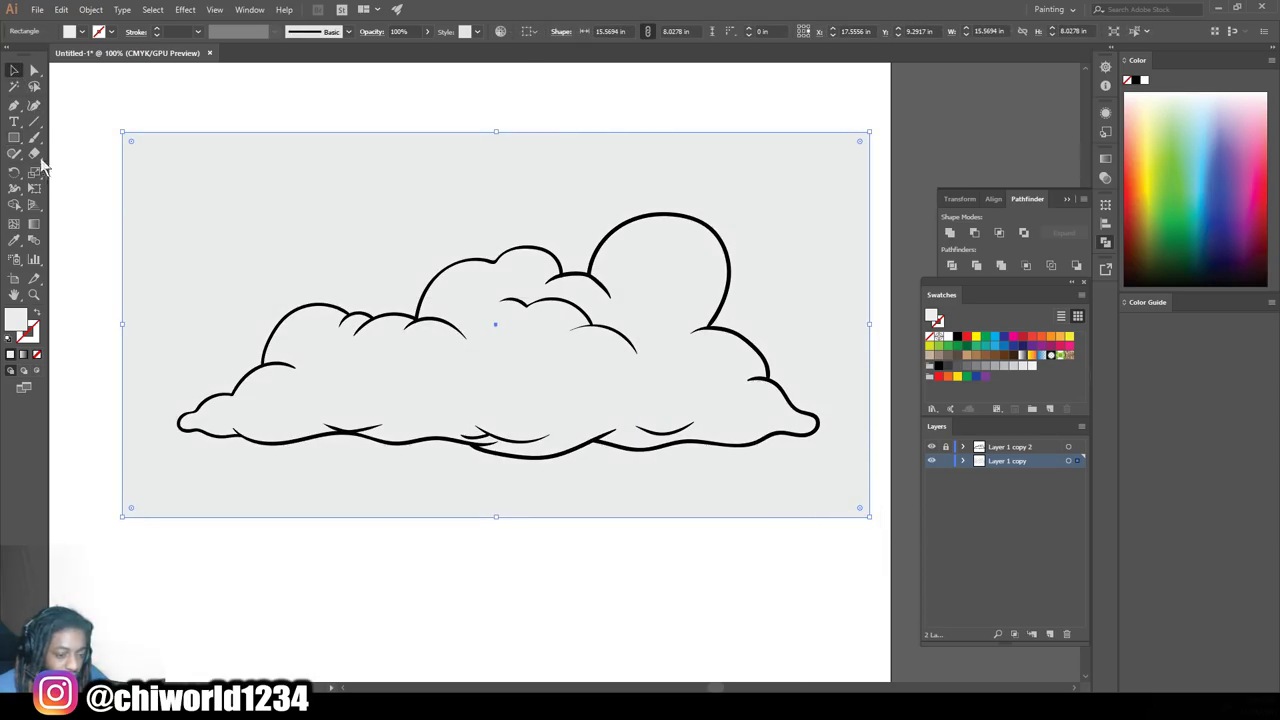
right_click(316, 226)
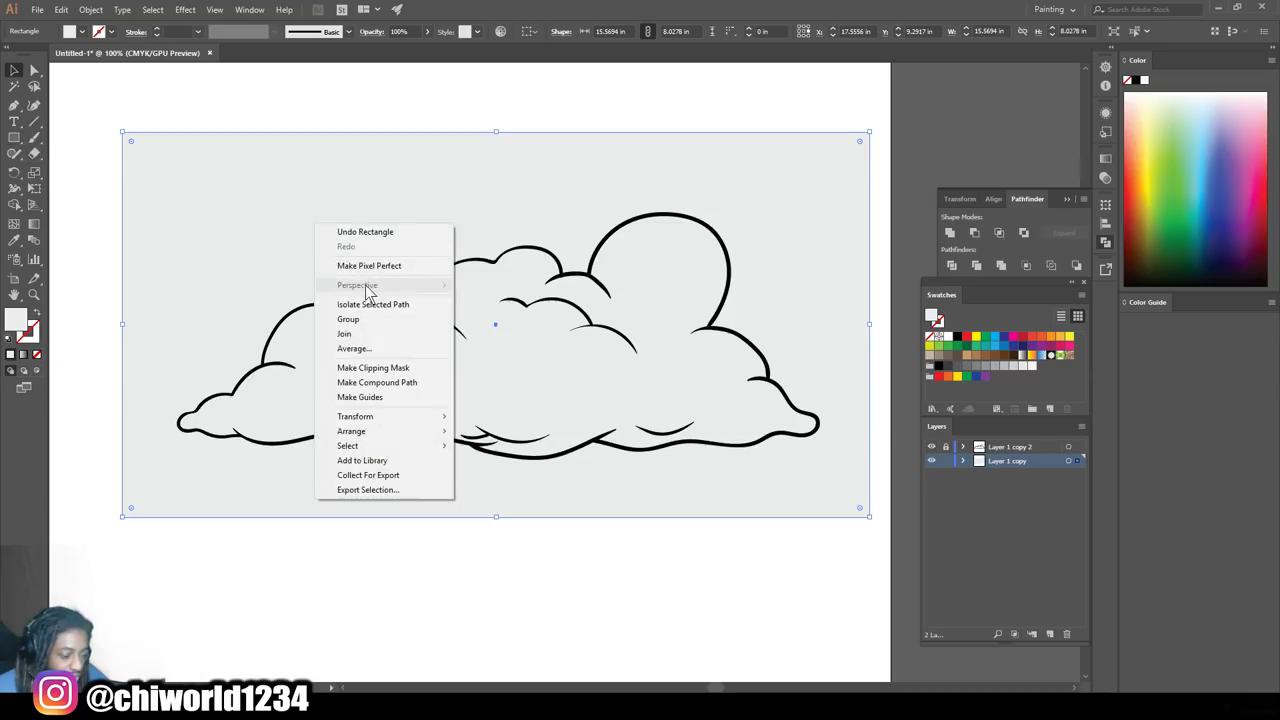
mouse_move(351, 431)
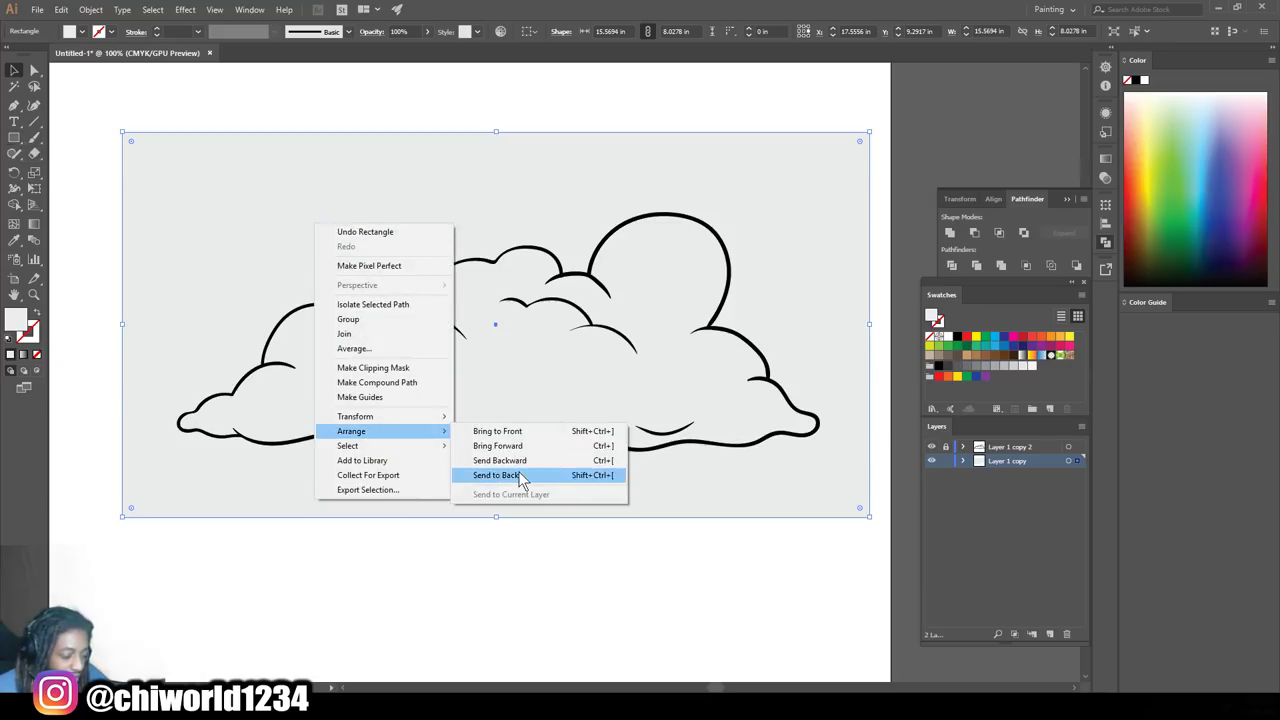
click(520, 480)
Merge the cloud and rectangle, then delete the outer background piece in isolation mode
drag(218, 571, 800, 198)
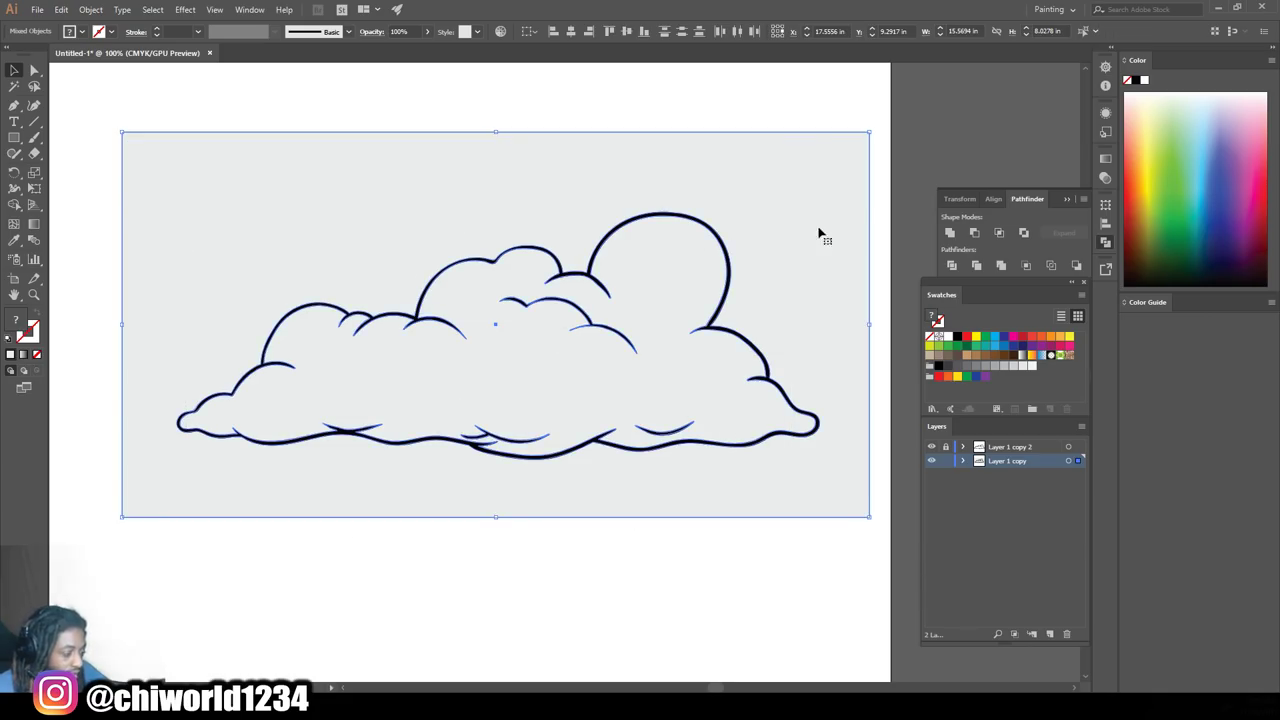
click(1003, 262)
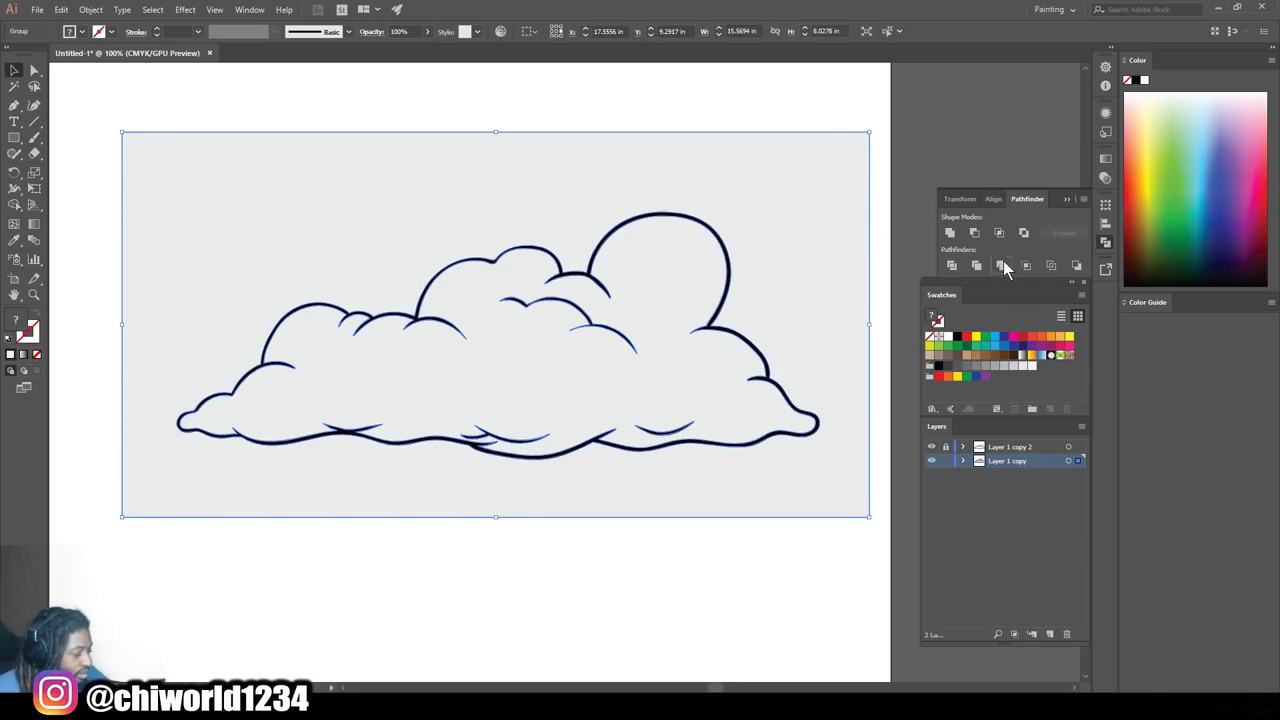
right_click(801, 226)
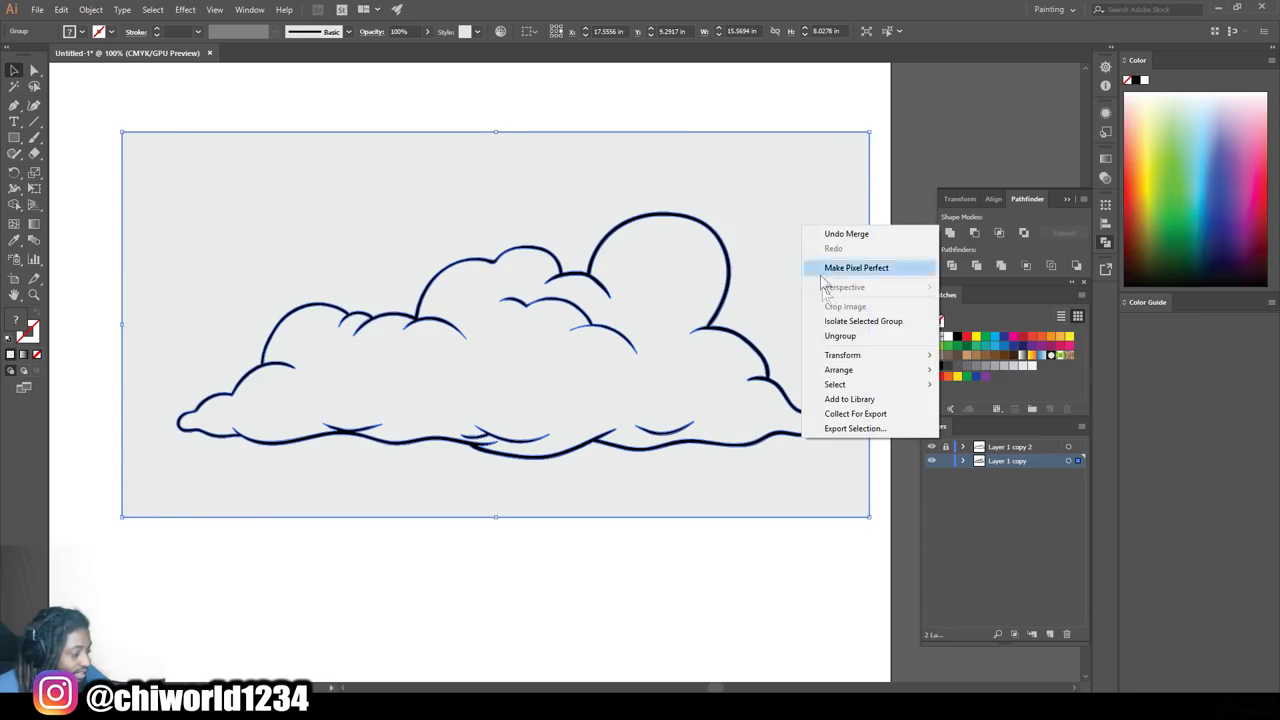
click(835, 321)
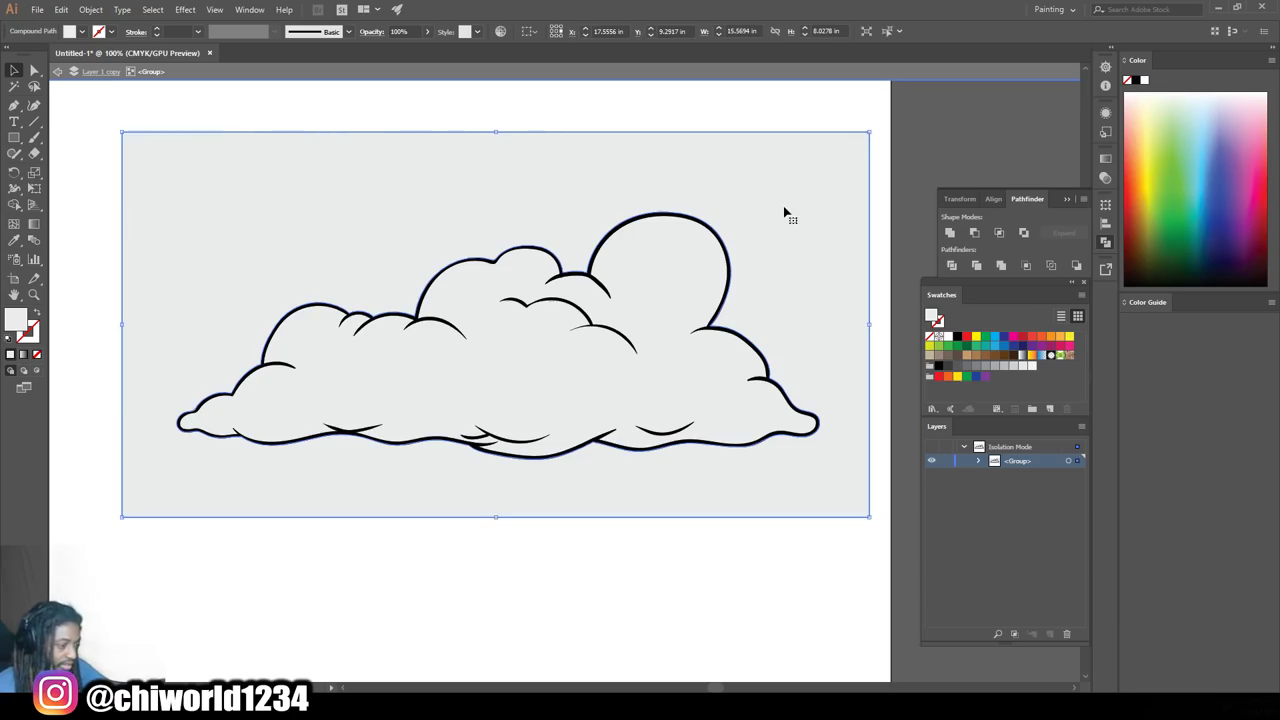
key(Delete)
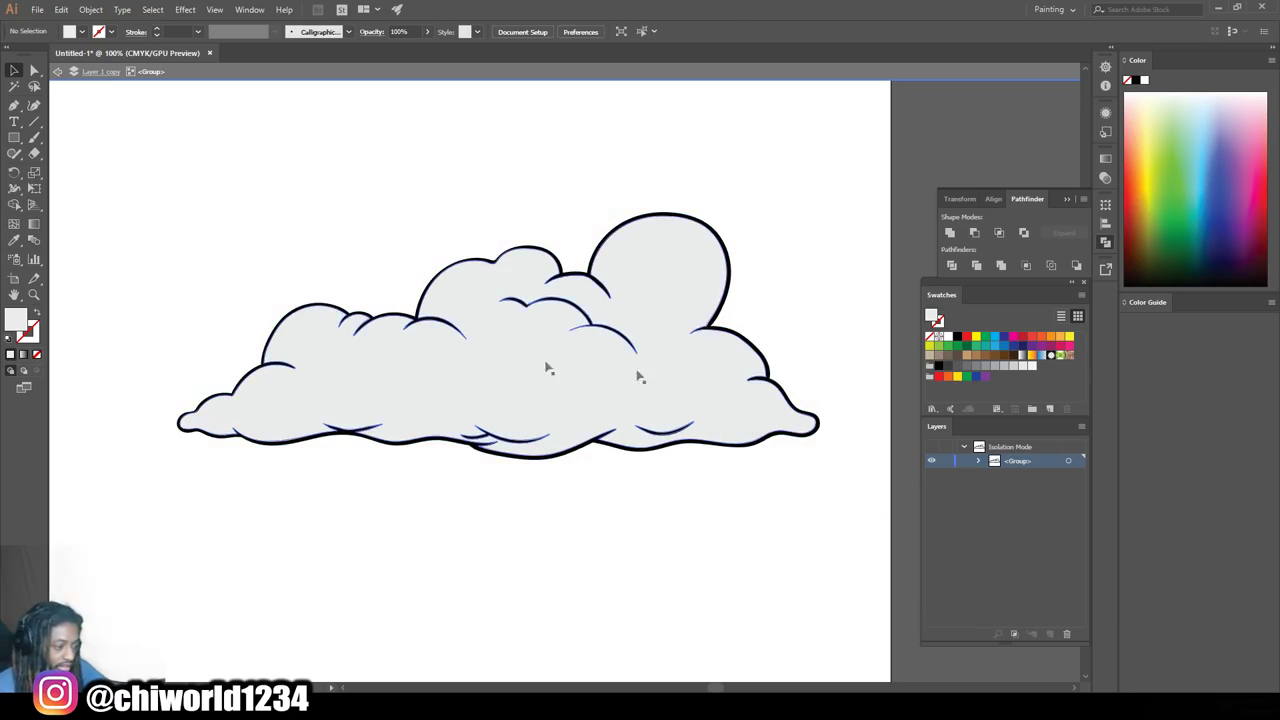
key(ctrl+minus)
key(ctrl+plus)
key(ctrl+minus)
key(ctrl+minus)
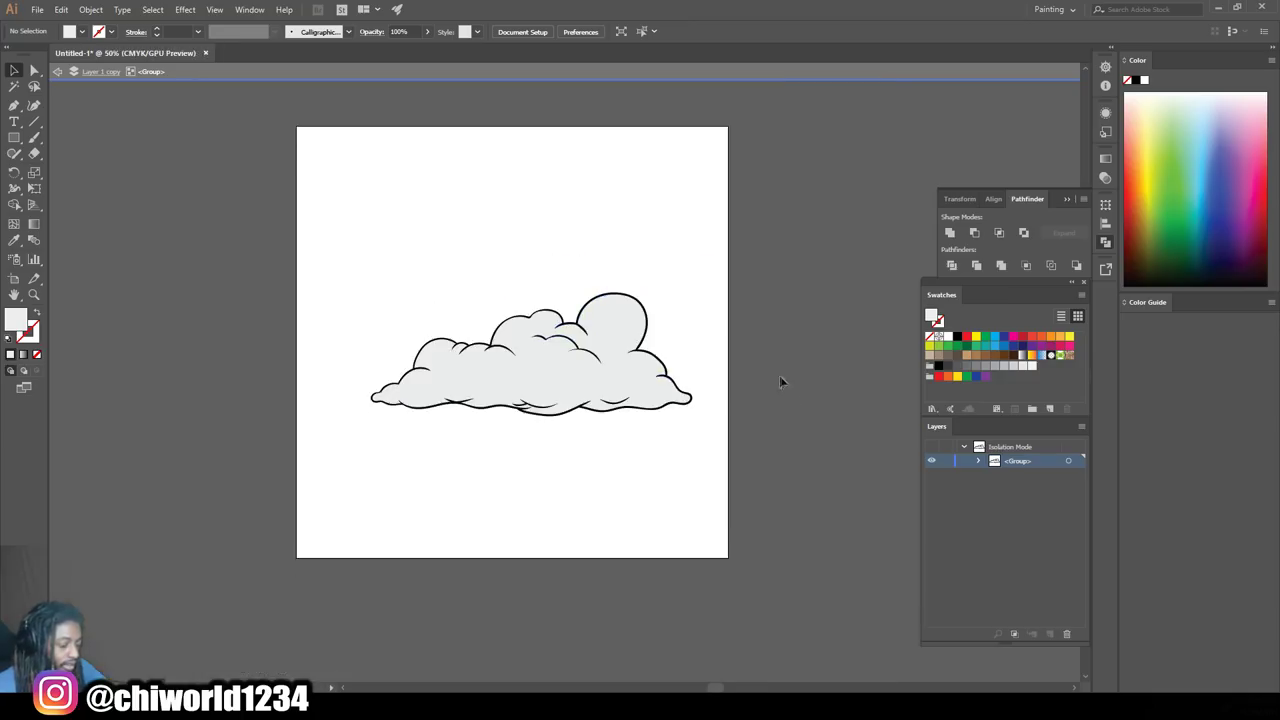
Fill the cloud shape with near-white FBFAFF
key(ctrl+plus)
key(ctrl+plus)
click(555, 412)
double_click(18, 328)
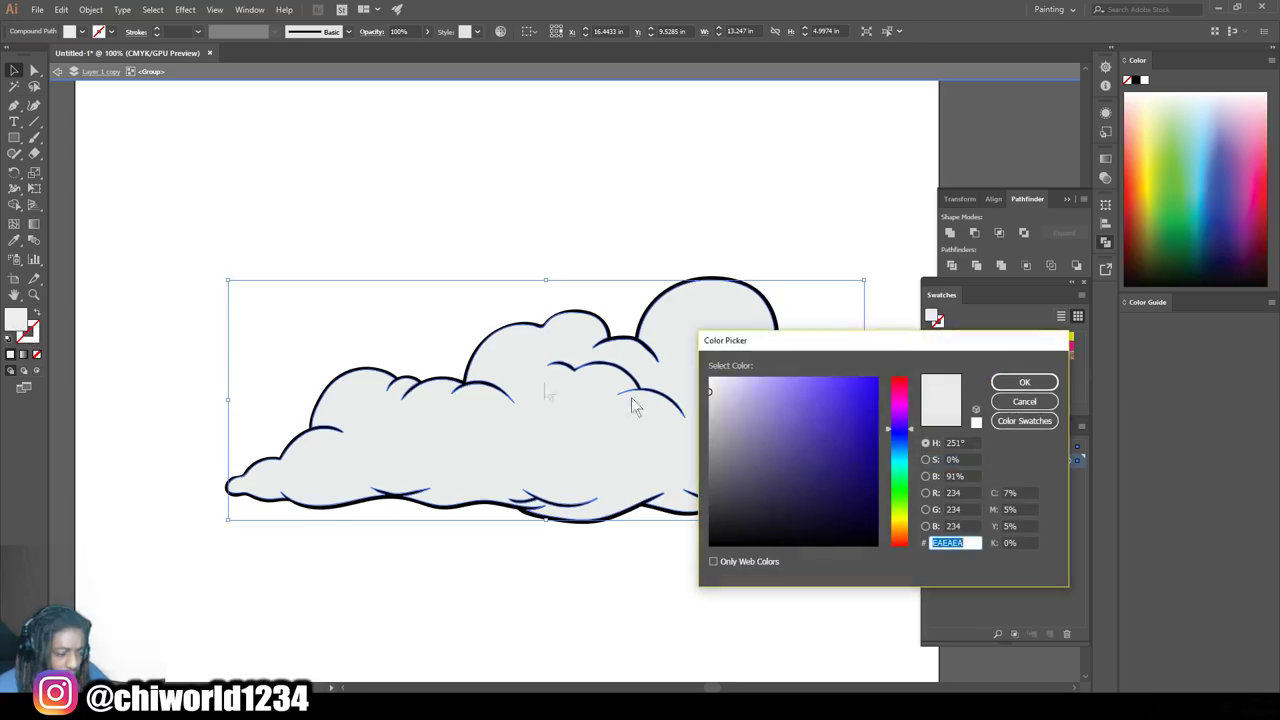
click(1022, 382)
click(873, 193)
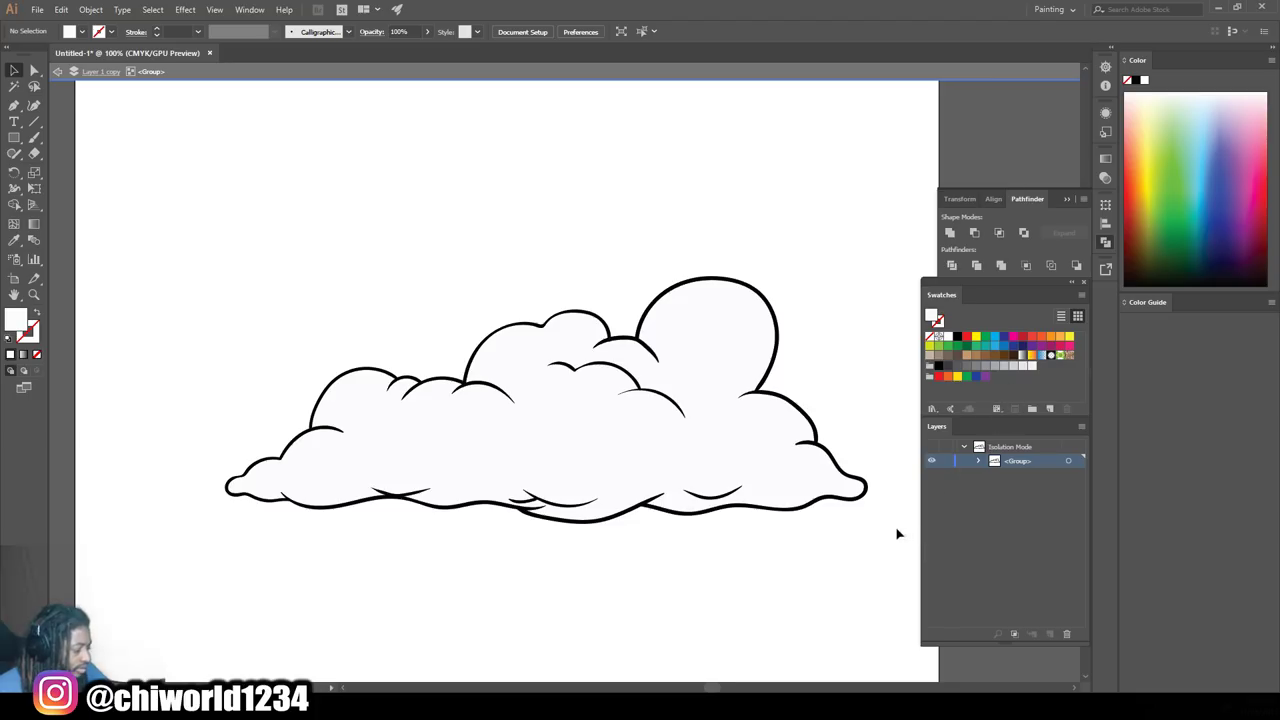
Exit isolation mode, lock the cloud layer, and add new Layer 3
double_click(897, 534)
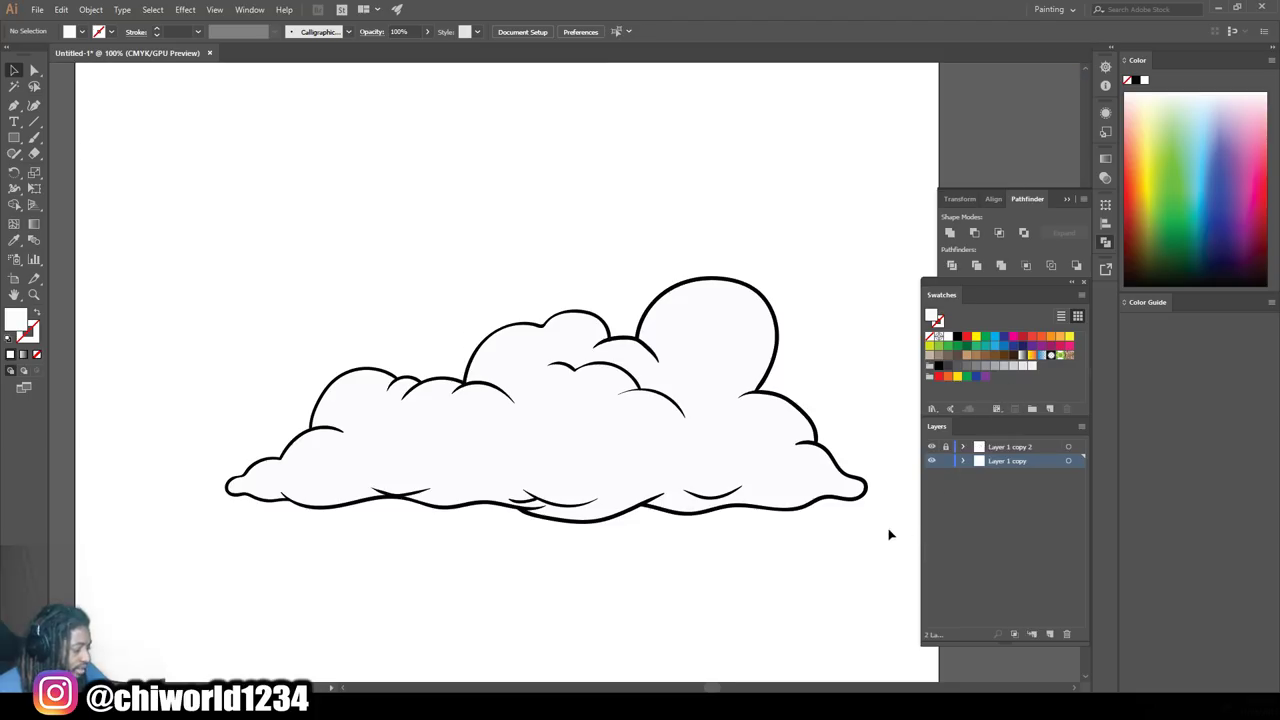
click(946, 462)
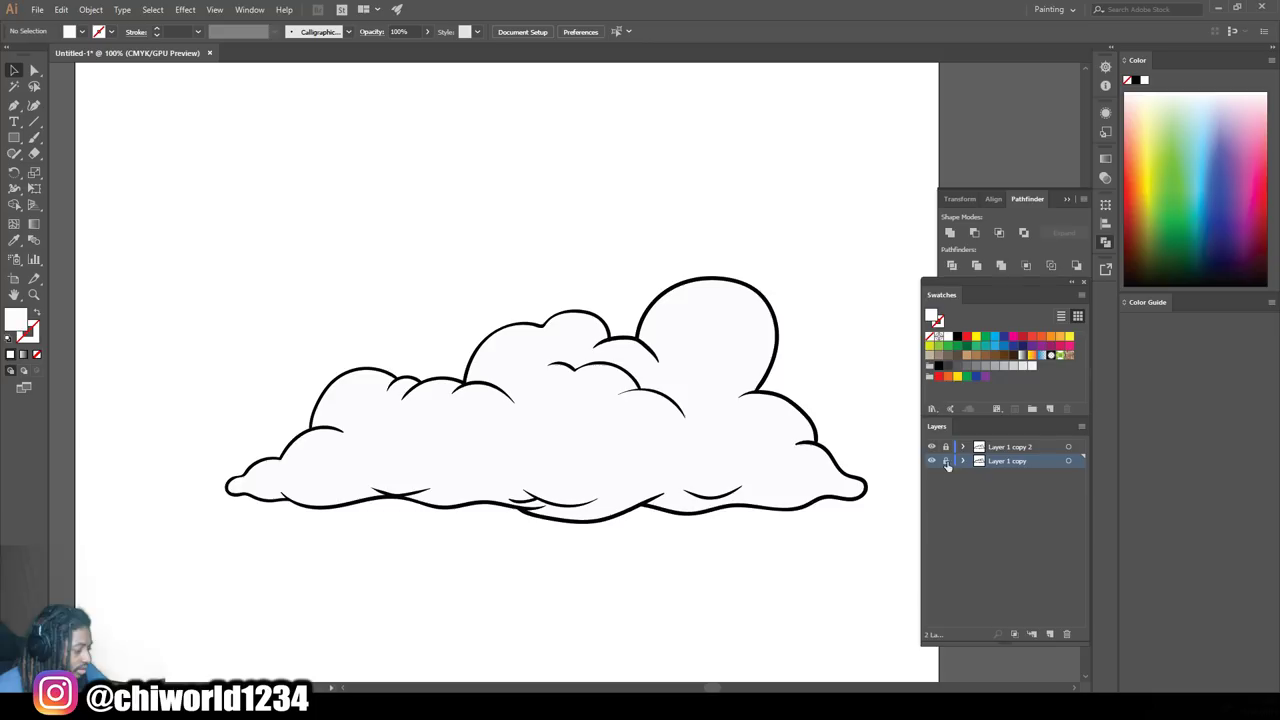
click(1048, 633)
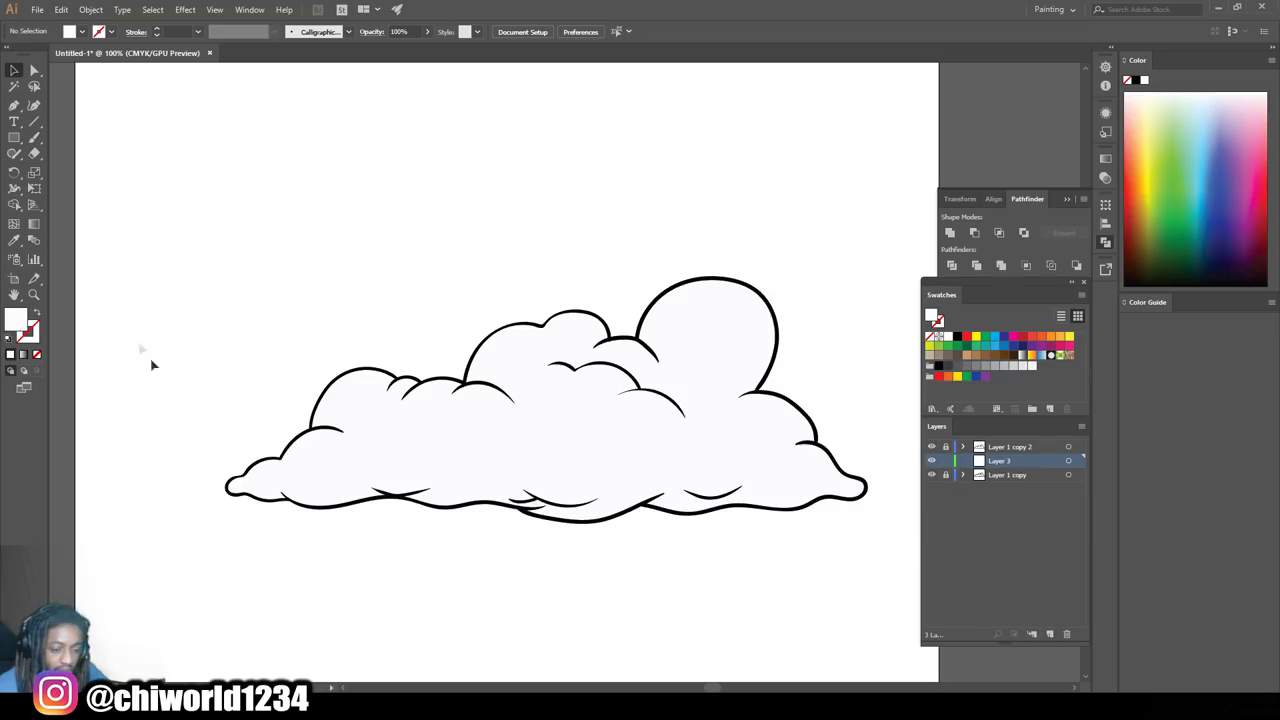
double_click(10, 324)
Choose a lavender colour (8C91AF) in the Color Picker
click(730, 404)
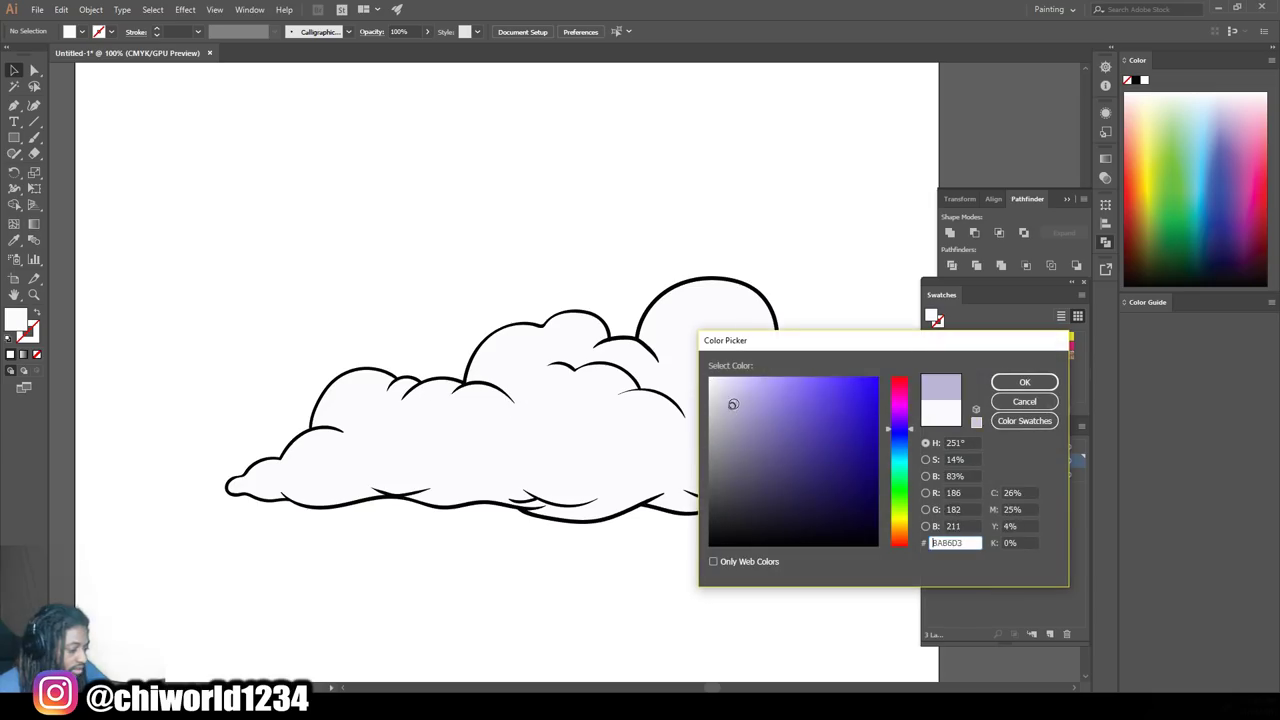
drag(730, 404, 737, 419)
drag(896, 440, 897, 446)
drag(740, 423, 743, 429)
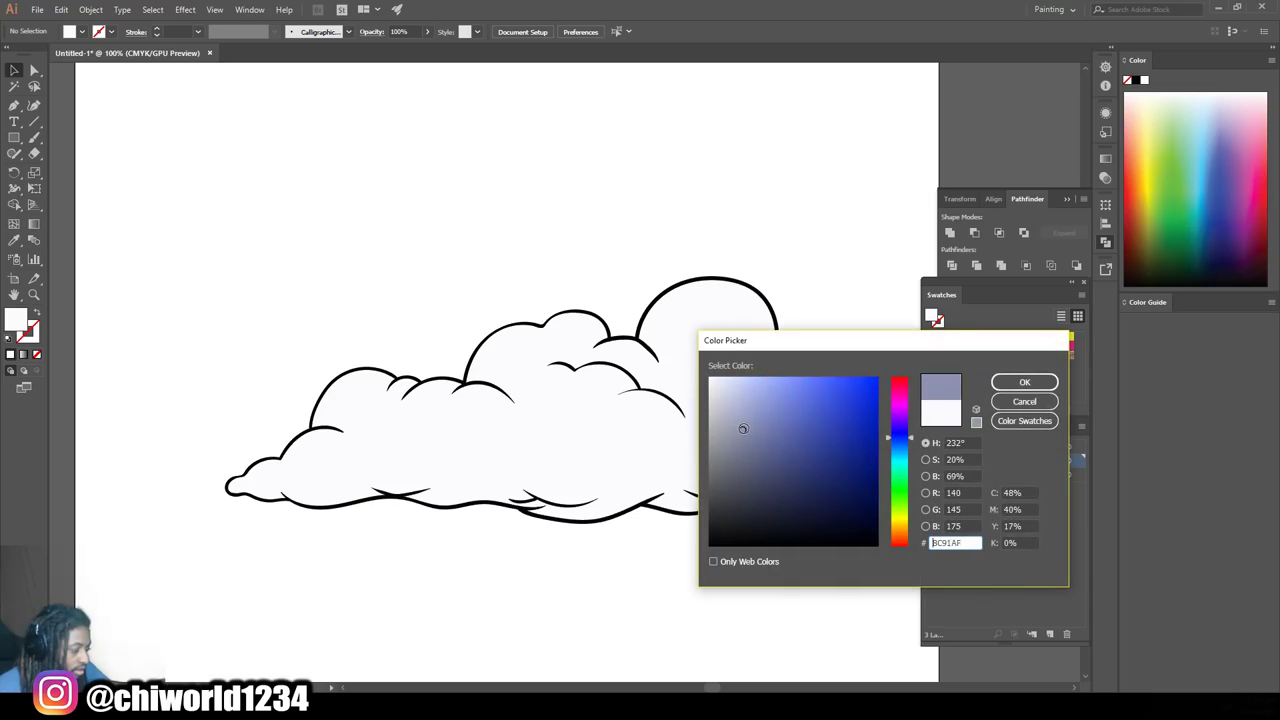
click(1024, 382)
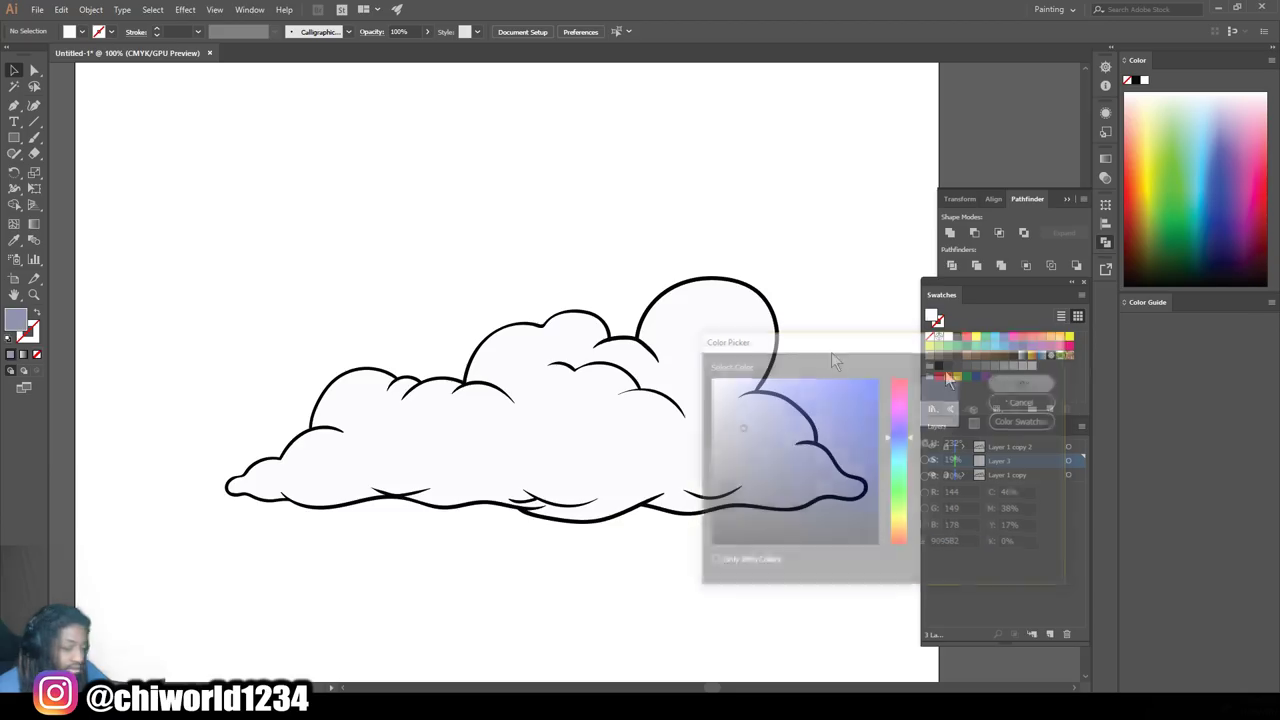
Paint a lavender shadow stroke along the cloud's lower right edge, extending it left
click(34, 137)
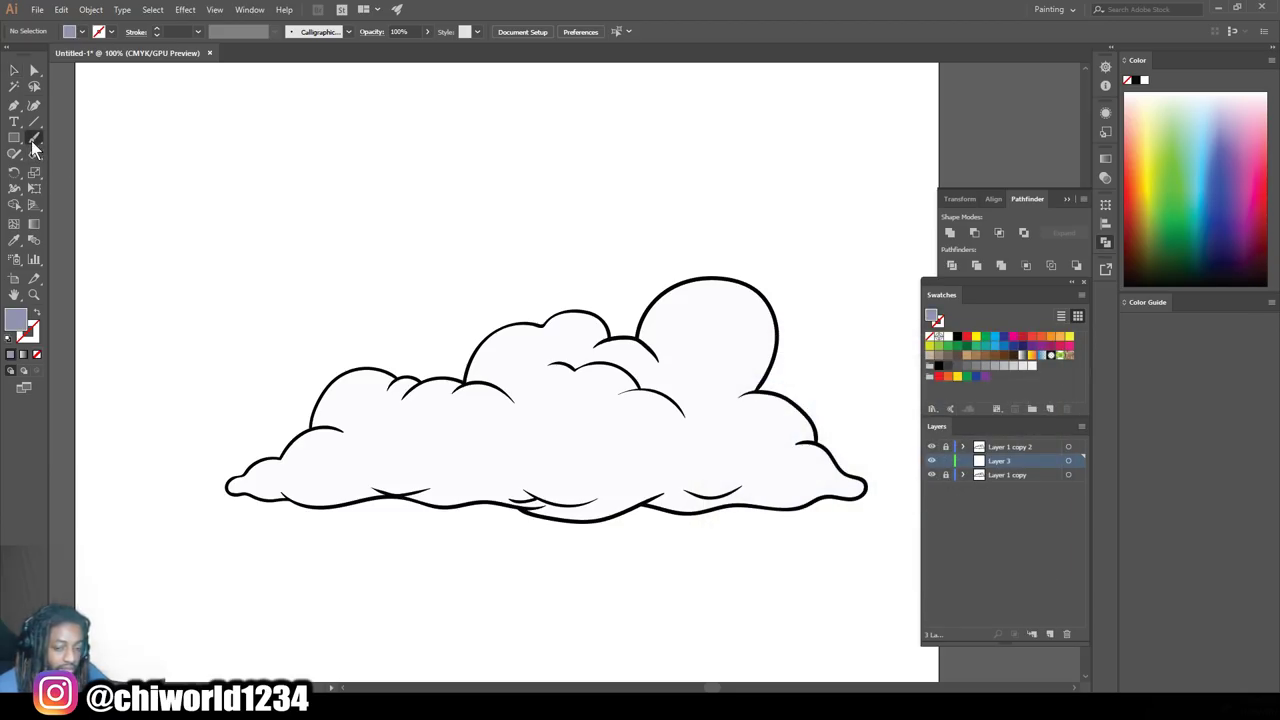
key(ctrl+plus)
scroll(370, 338, down, 1)
scroll(370, 338, right, 1)
key(ctrl+minus)
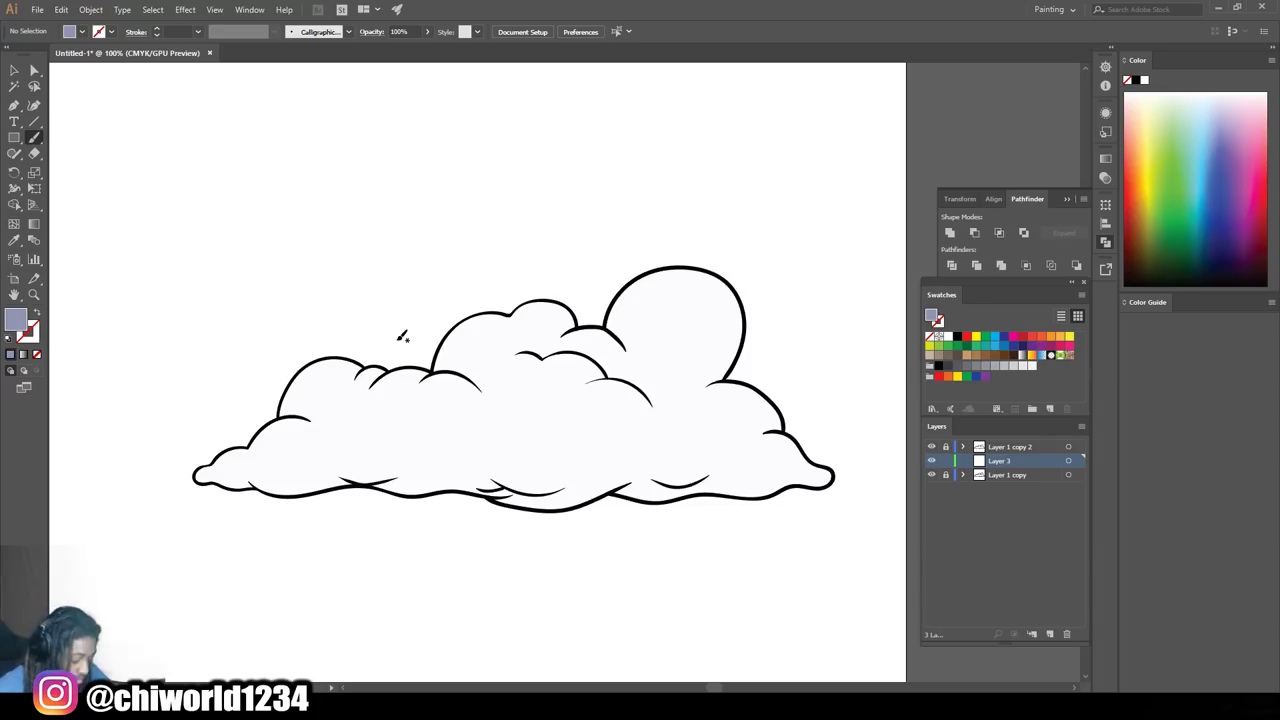
key(ctrl+plus)
key(ctrl+plus)
scroll(408, 330, right, 3)
scroll(415, 331, down, 1)
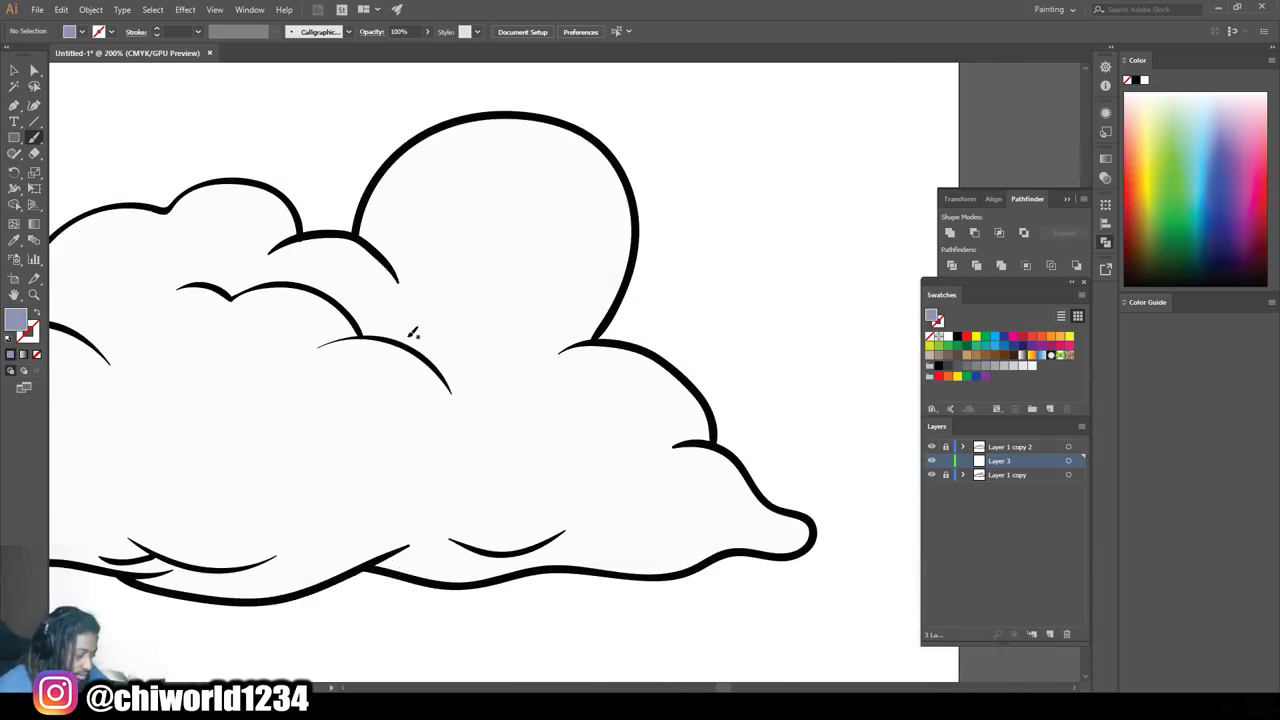
mouse_move(810, 525)
mouse_down()
mouse_move(540, 547)
mouse_move(427, 528)
mouse_move(395, 552)
mouse_up()
scroll(400, 518, down, 2)
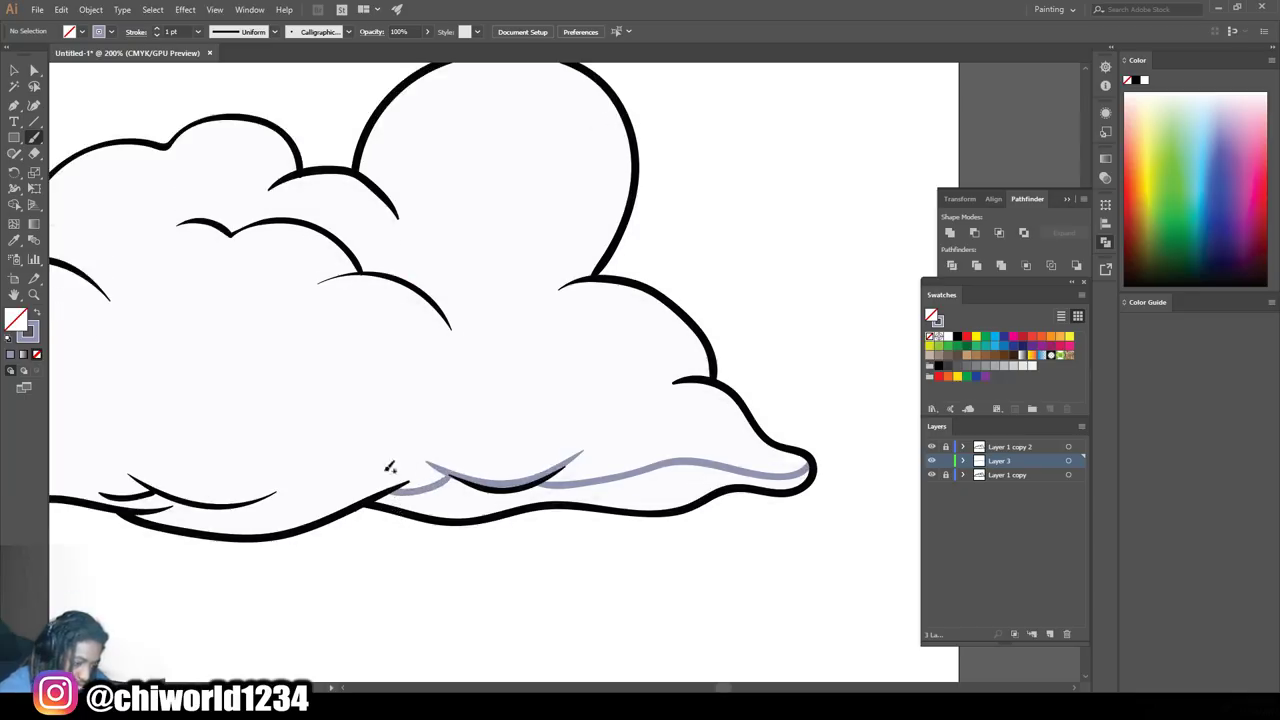
mouse_move(370, 489)
mouse_down()
mouse_move(206, 500)
mouse_move(116, 455)
mouse_up()
Paint shadow strokes along the lower left and bottom middle, then set stroke weight to 4 pt
key(ctrl+minus)
key(ctrl+minus)
key(ctrl+plus)
key(ctrl+plus)
scroll(74, 417, left, 3)
scroll(72, 414, left, 2)
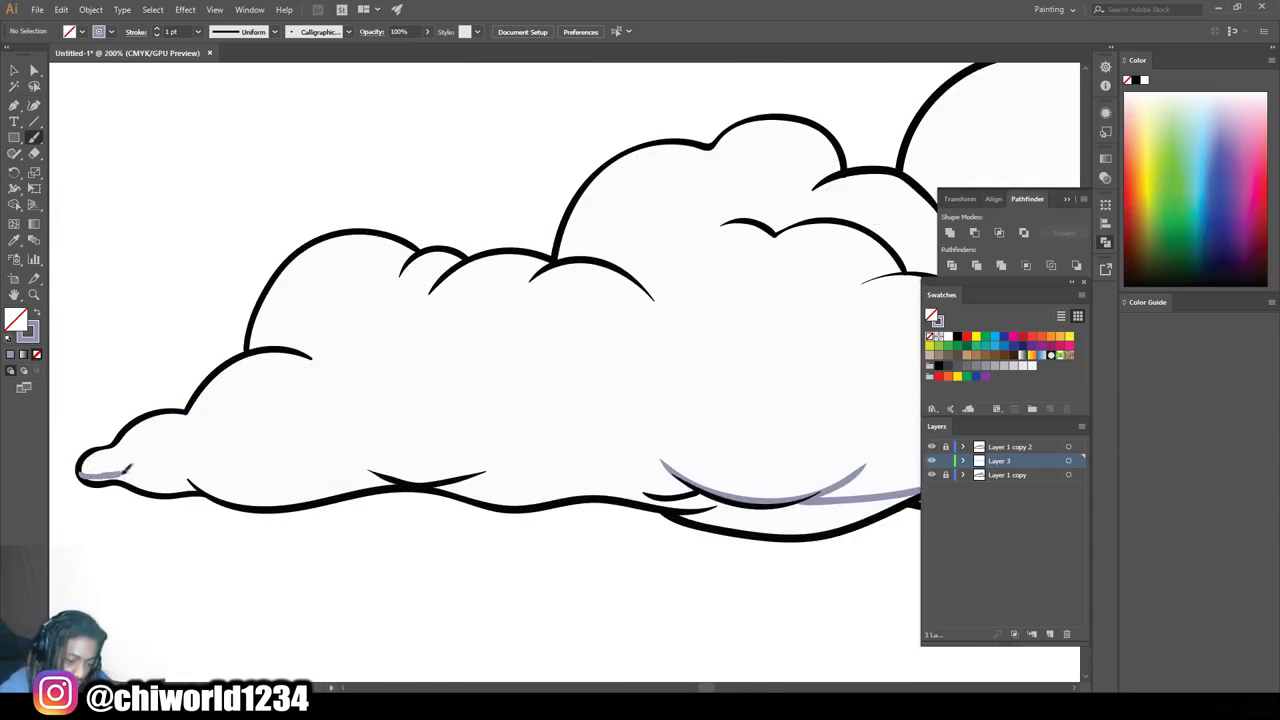
drag(181, 479, 366, 466)
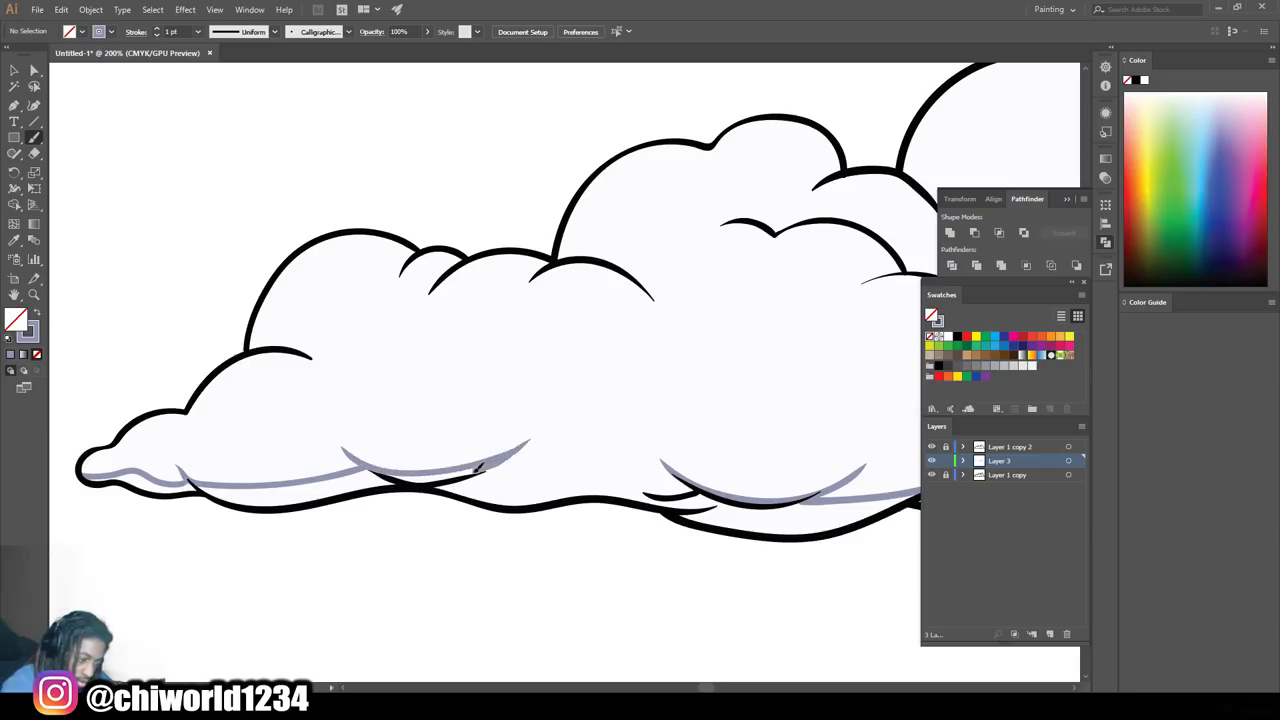
drag(487, 472, 603, 456)
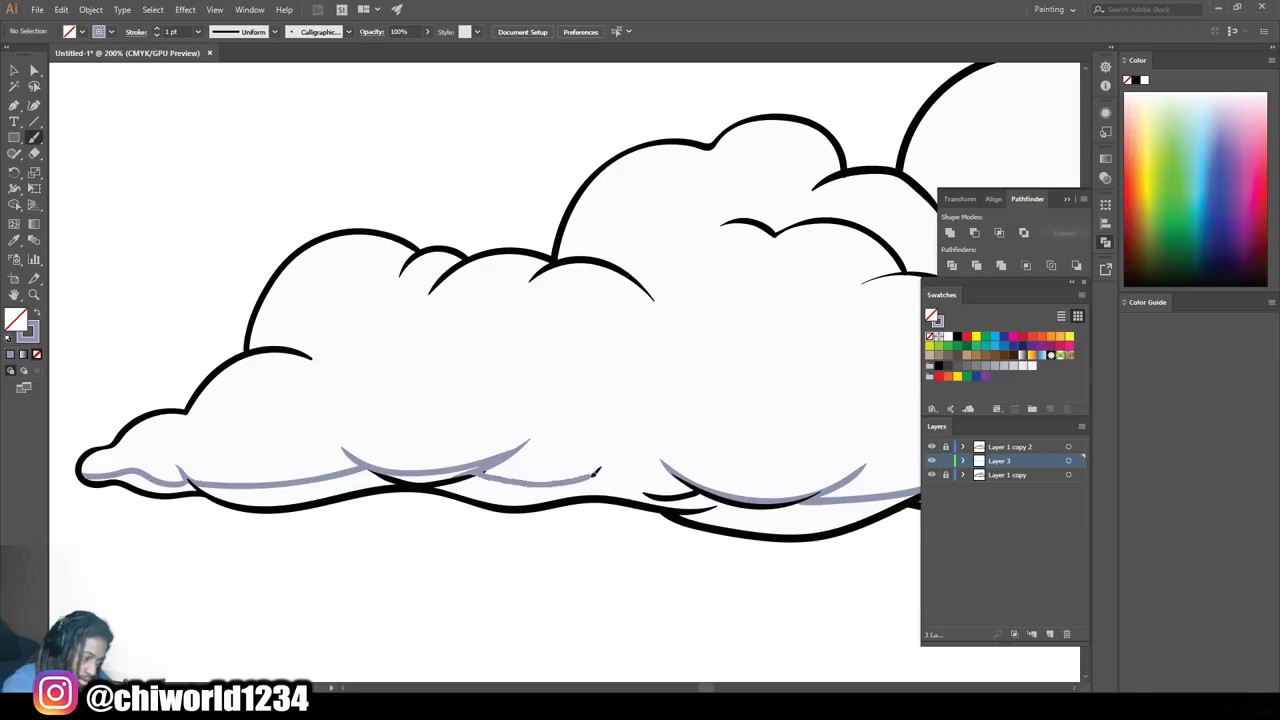
drag(615, 460, 660, 477)
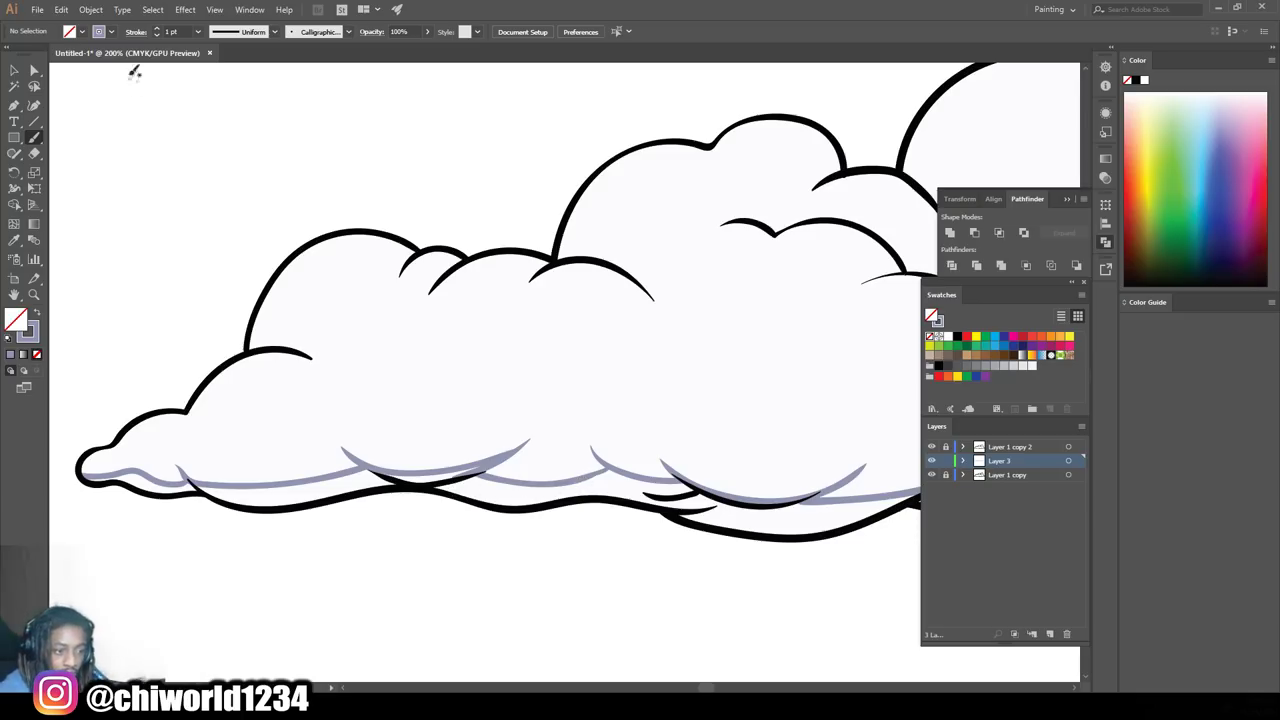
click(198, 31)
click(210, 128)
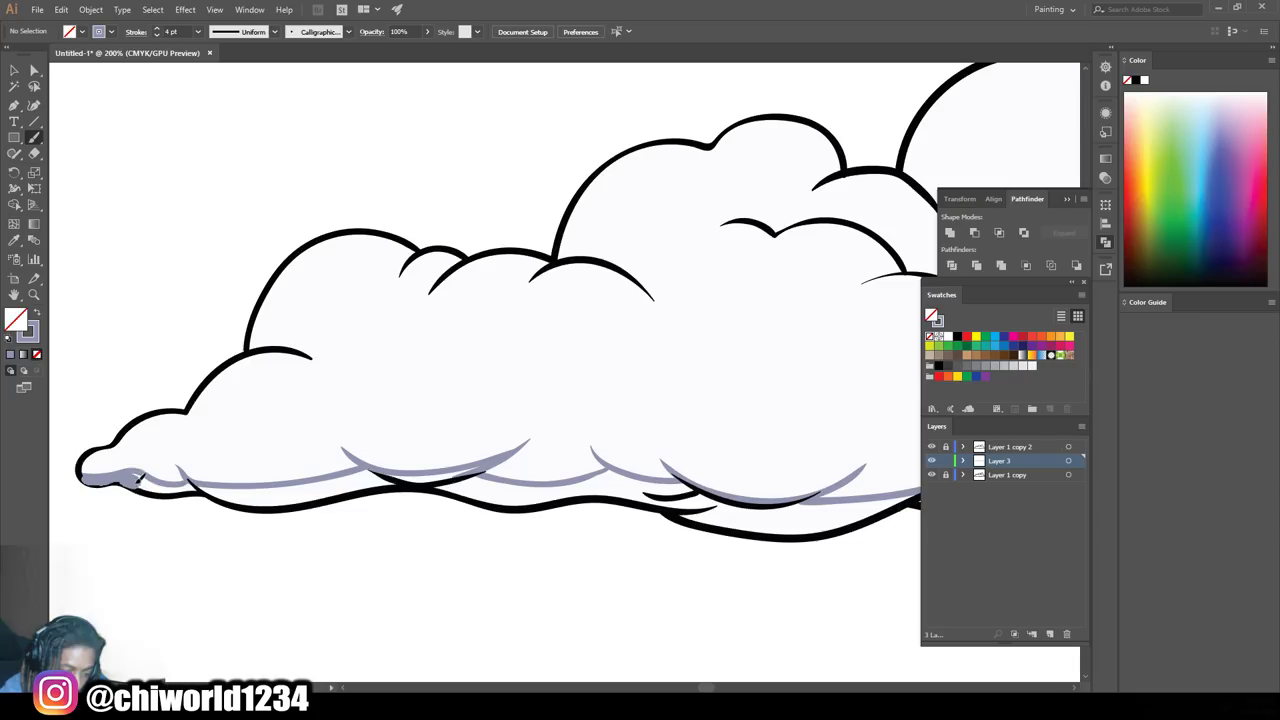
Paint thick shadow strokes along the cloud's lower-left edge, bottom middle and lower-right edge
drag(191, 484, 191, 481)
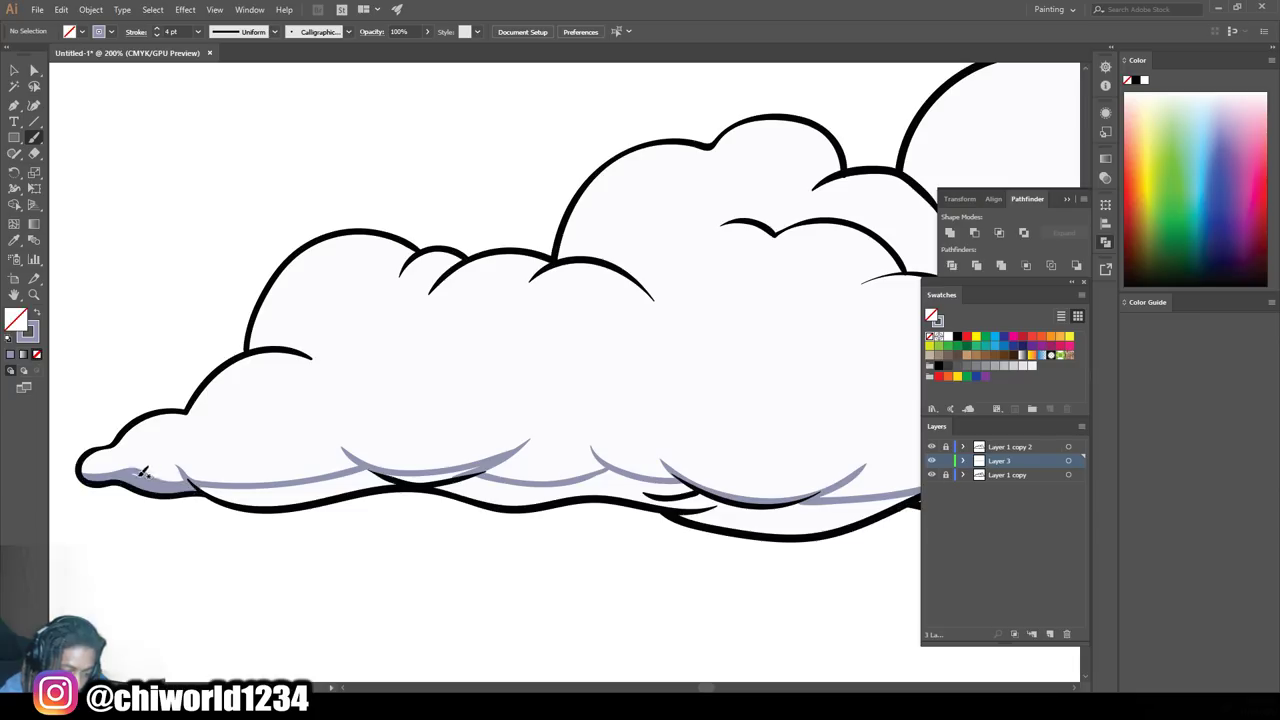
drag(216, 487, 383, 474)
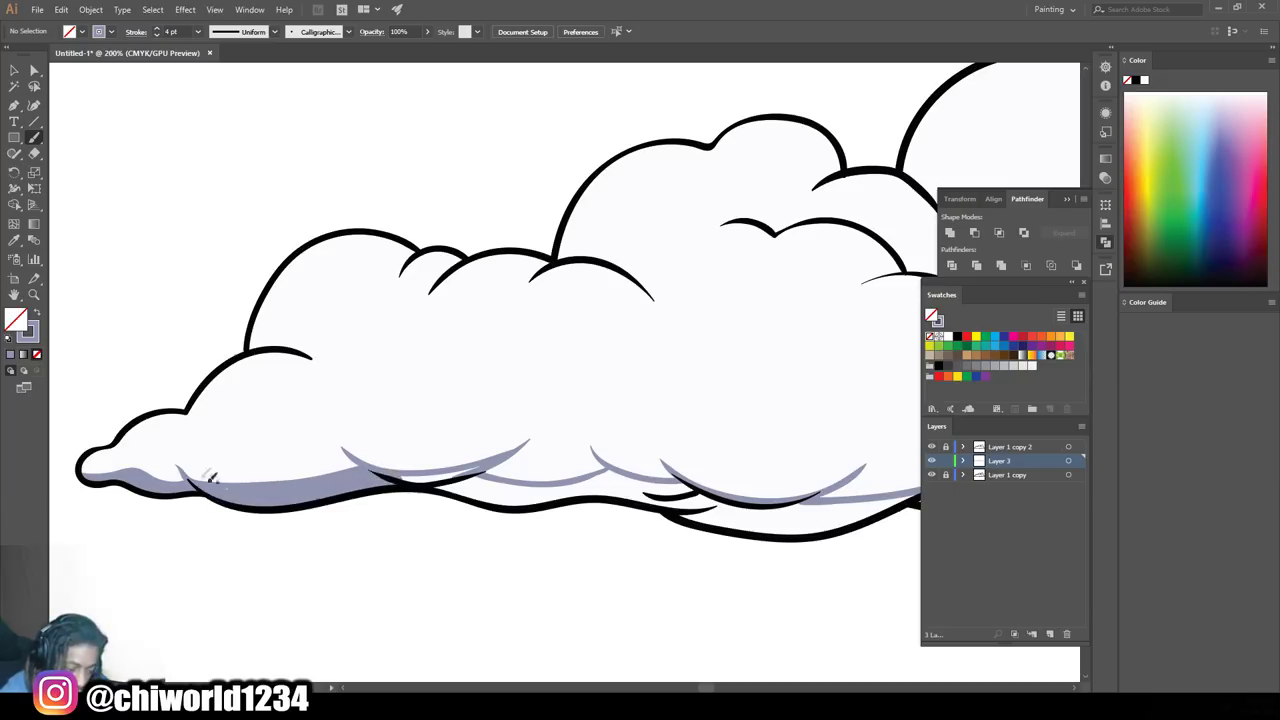
drag(395, 477, 478, 466)
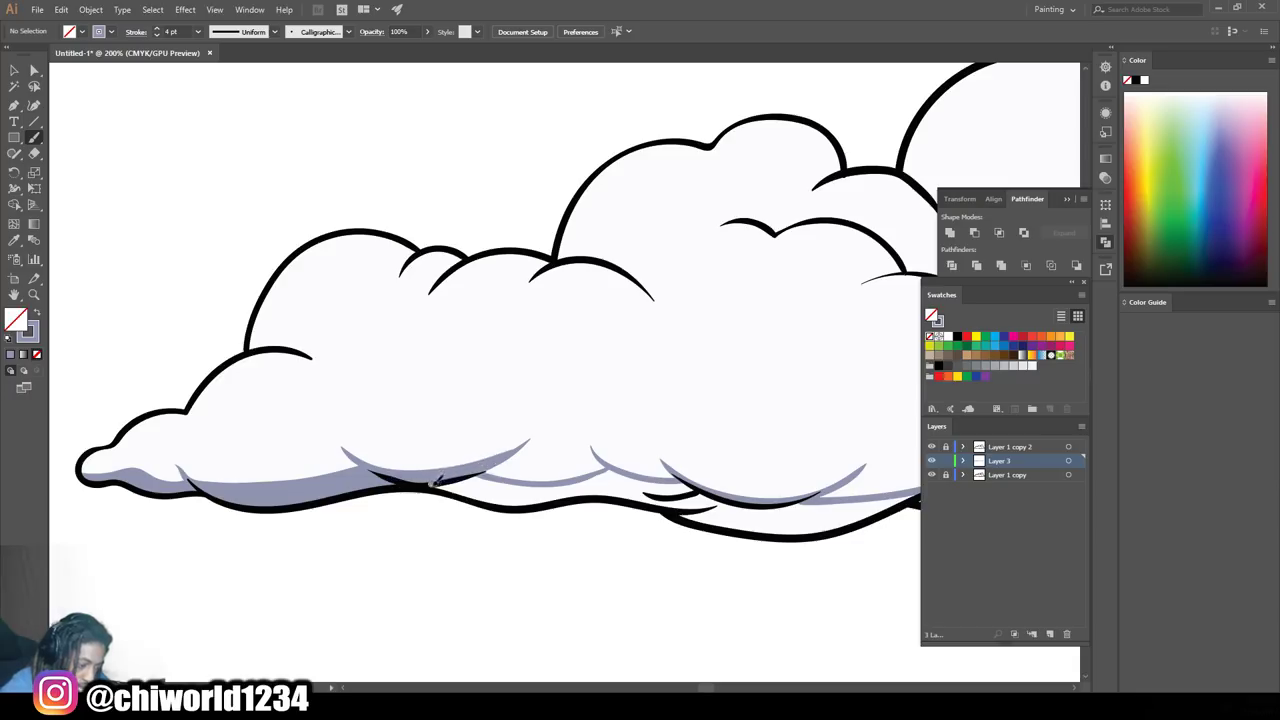
mouse_move(458, 484)
mouse_down()
mouse_move(716, 500)
mouse_move(628, 474)
mouse_move(556, 480)
mouse_up()
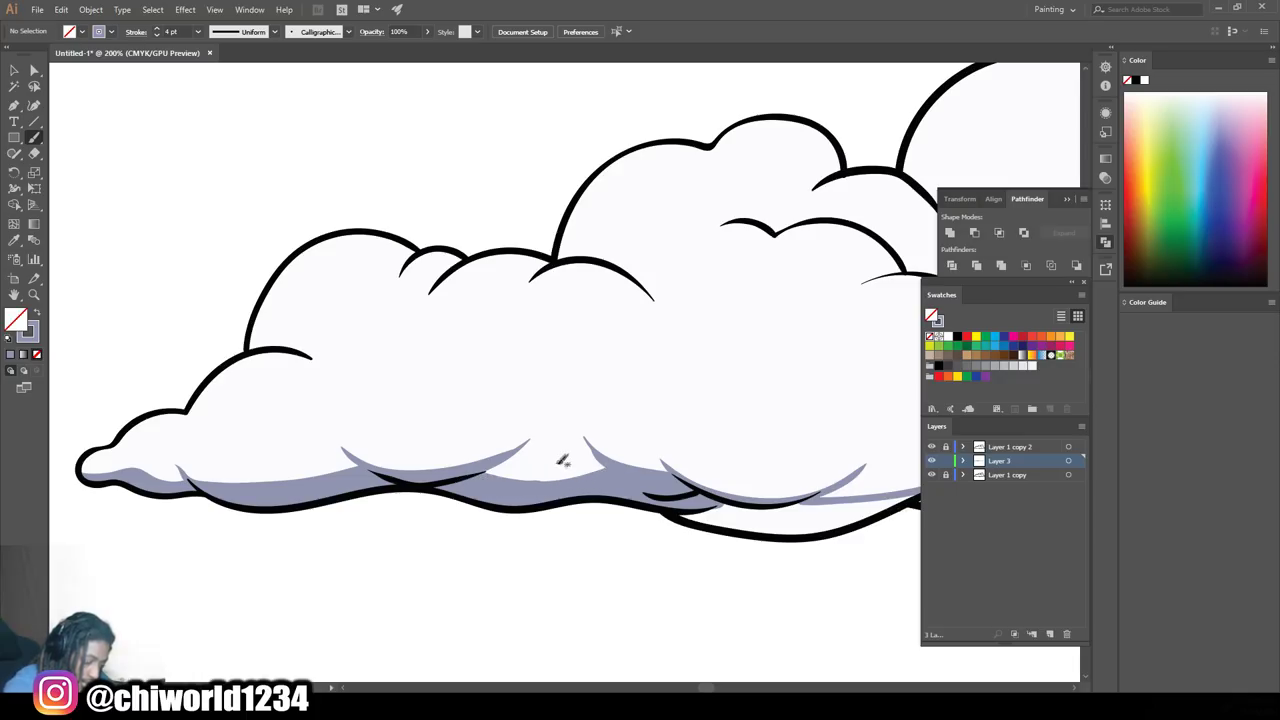
key(ctrl+minus)
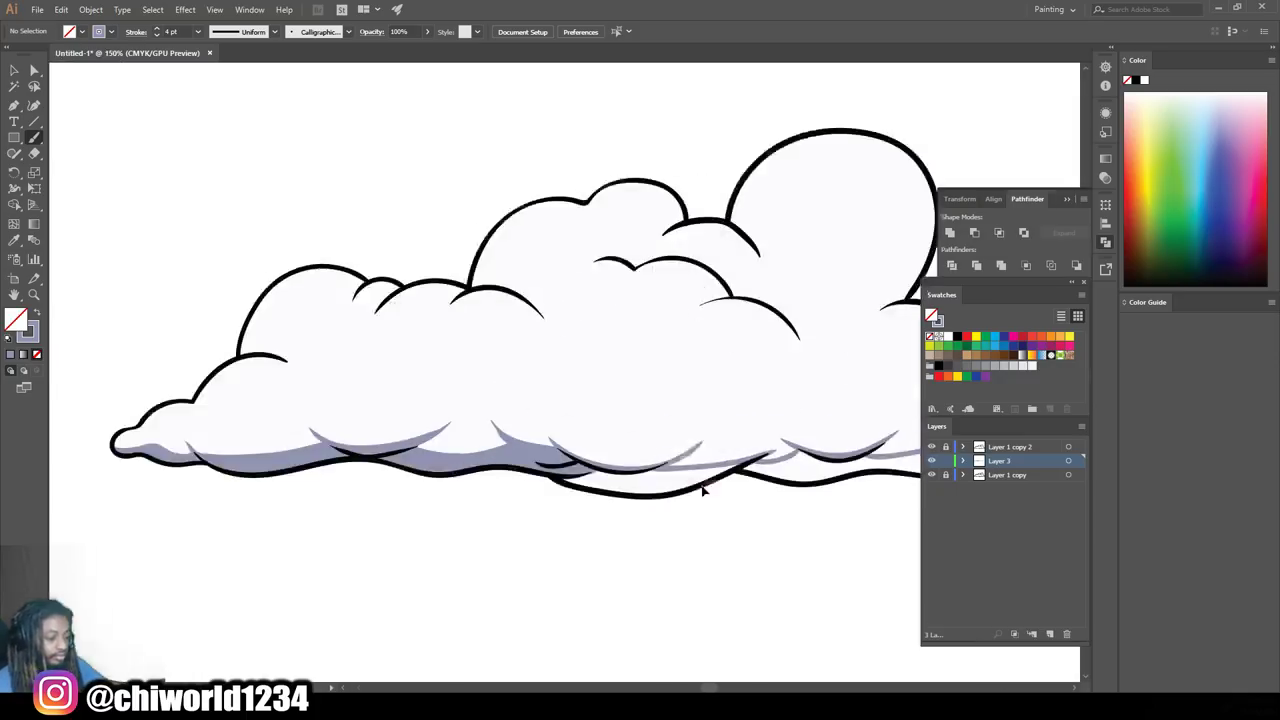
key(ctrl+plus)
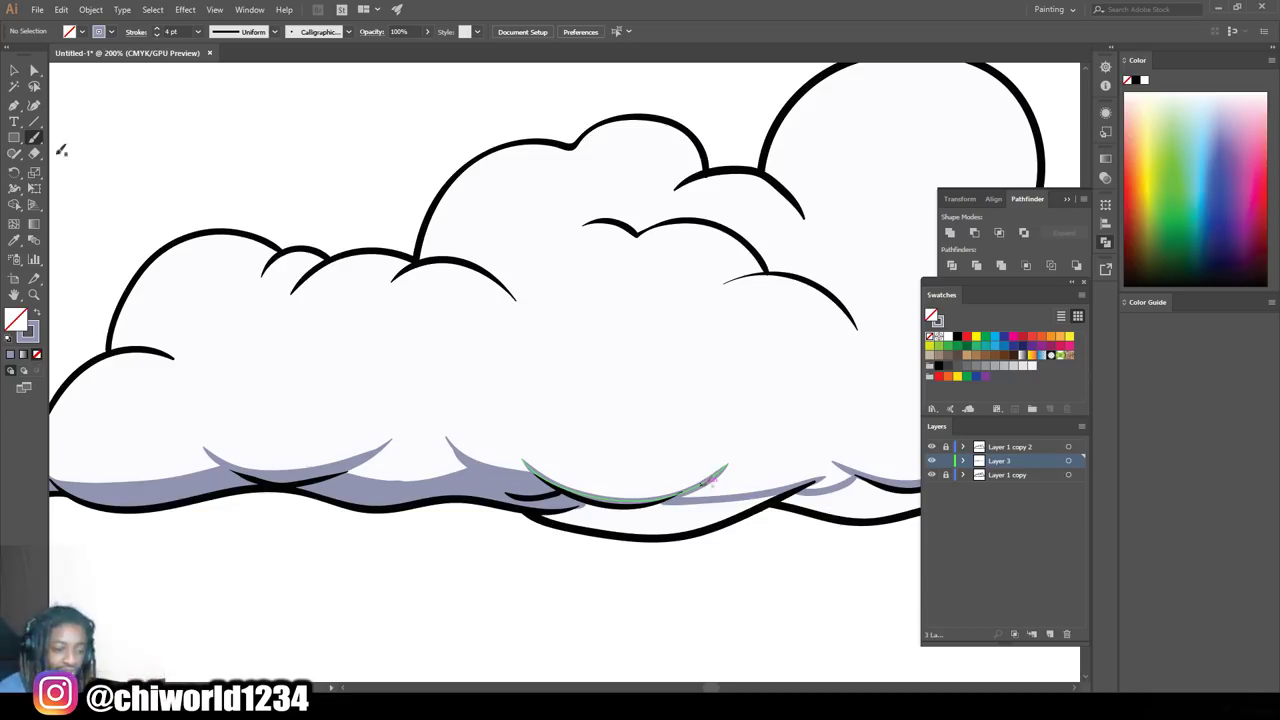
Drop the brush weight to 0.5 pt, then 1 pt, and brush thin grey shading along the bottom outline
click(199, 32)
click(217, 60)
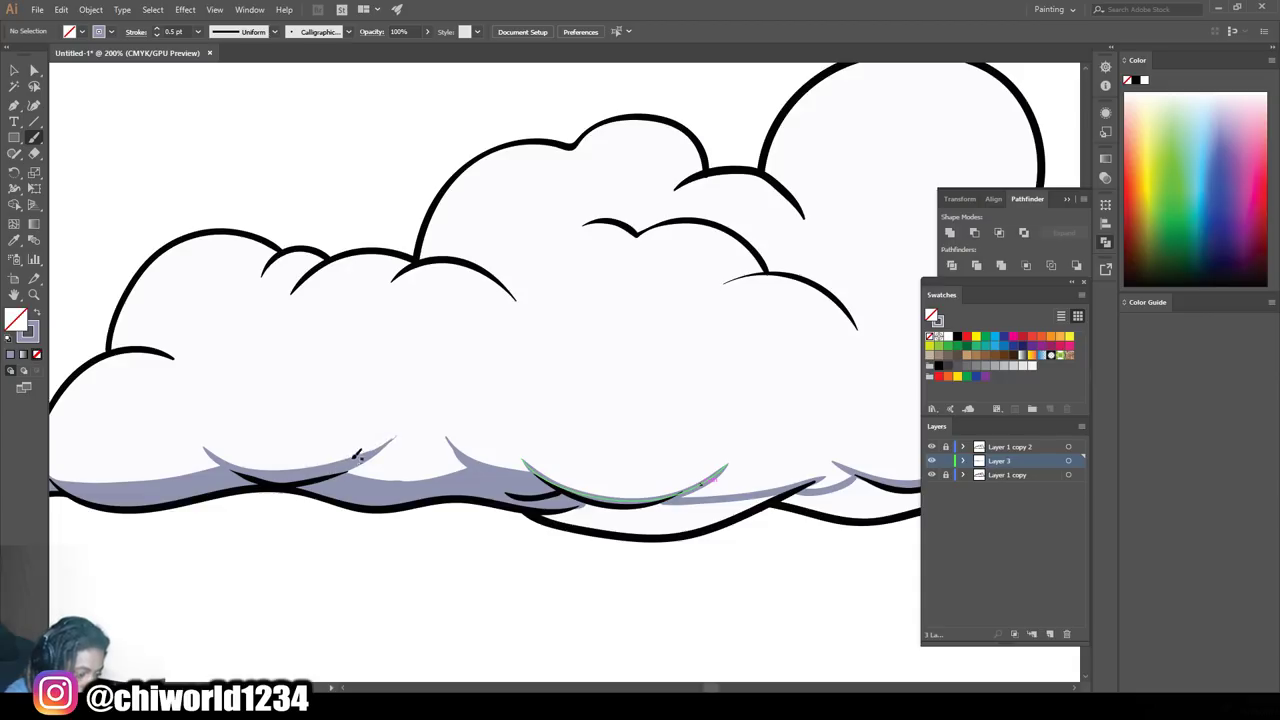
click(199, 32)
click(212, 90)
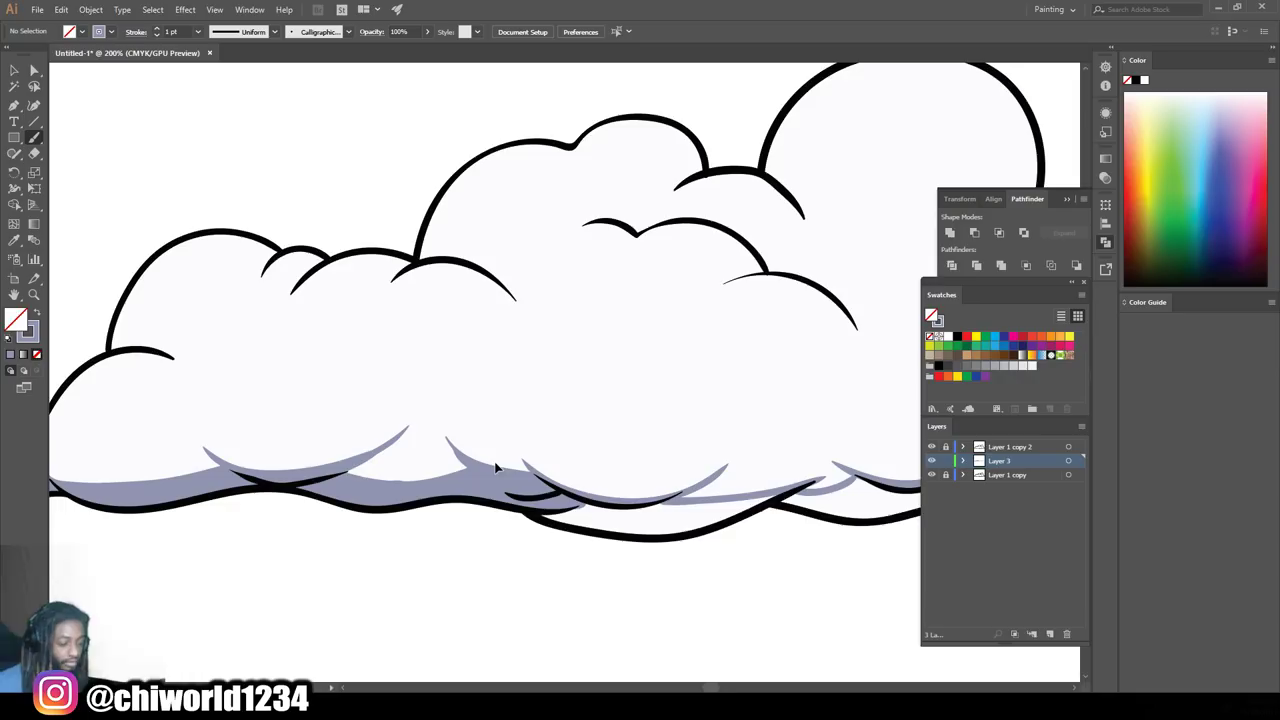
drag(562, 512, 720, 516)
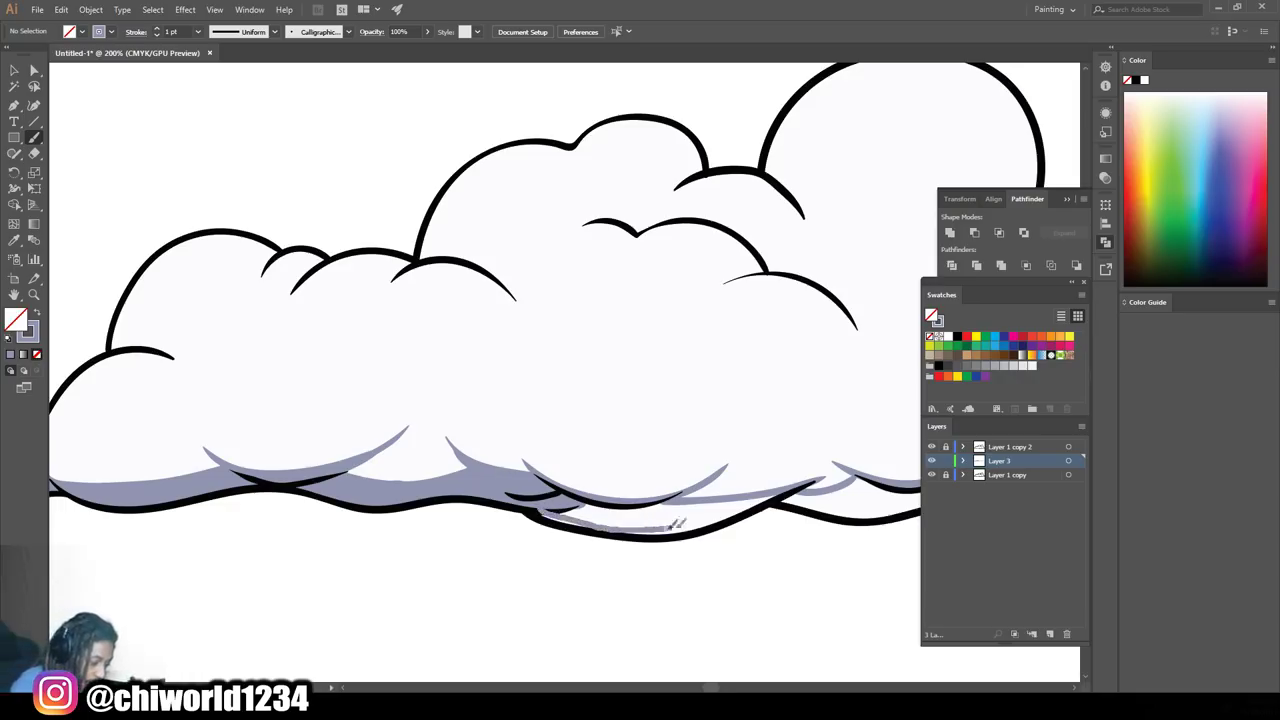
Raise the brush weight to 3 pt and paint denser grey shading along the cloud's lower-right outline
click(200, 31)
click(220, 121)
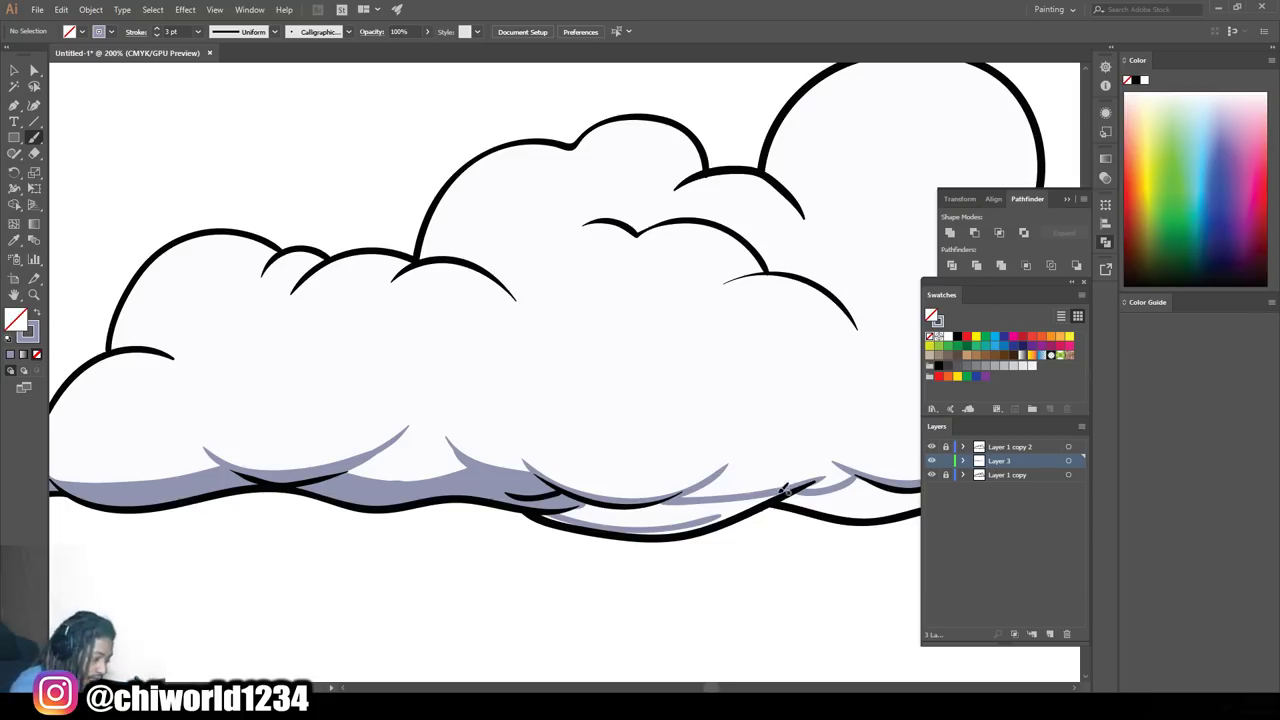
drag(755, 500, 565, 507)
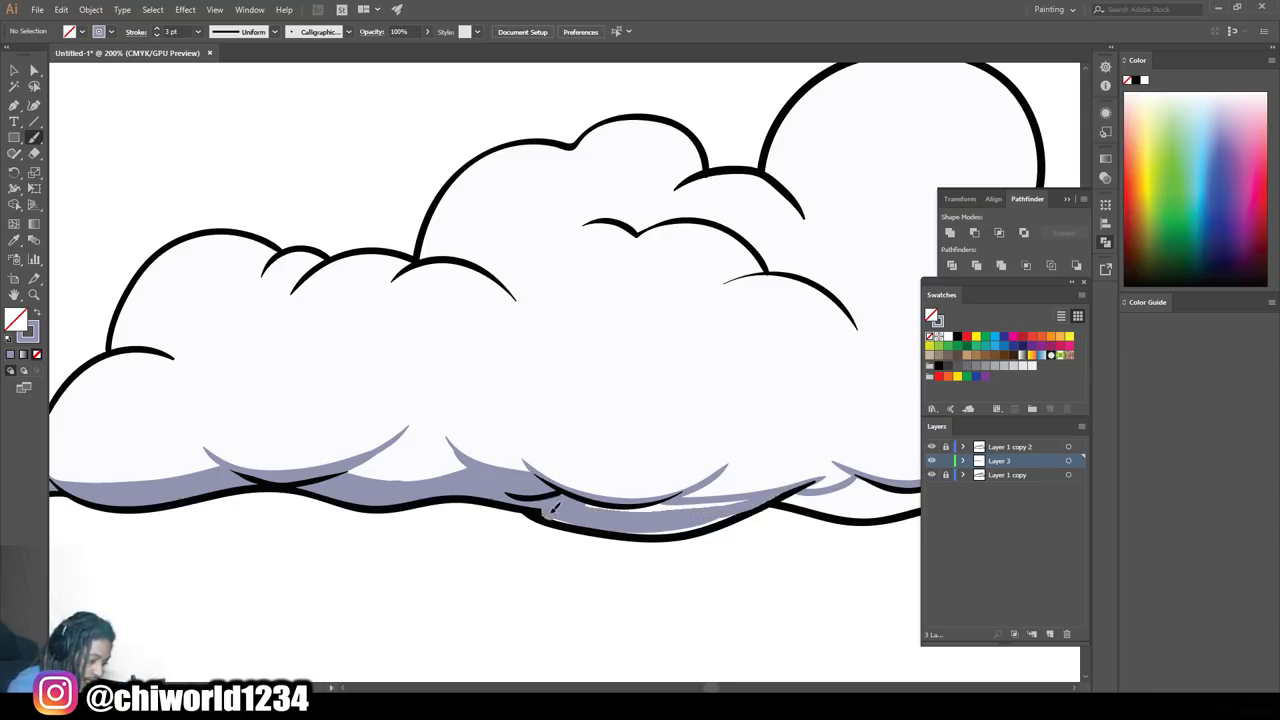
mouse_move(760, 494)
mouse_down()
mouse_move(592, 505)
mouse_move(664, 535)
mouse_move(680, 520)
mouse_up()
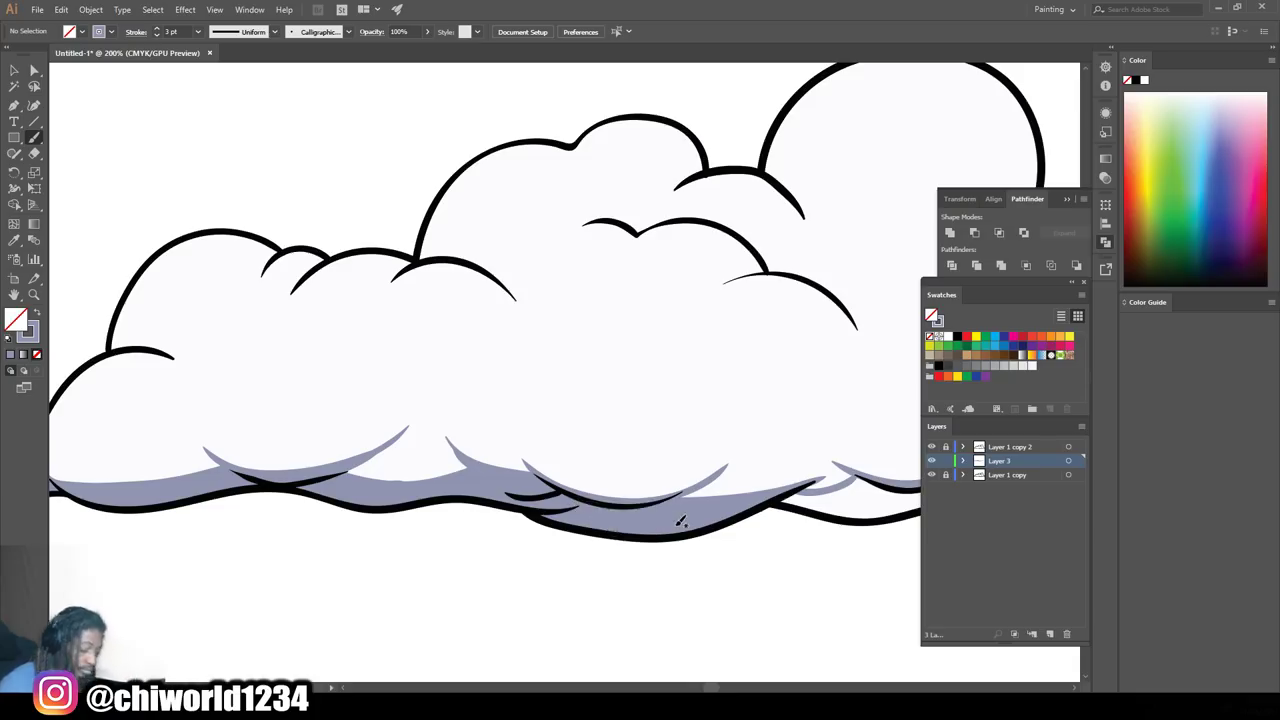
scroll(695, 520, down, 3)
Brush over the remaining white gaps in the shading along the cloud's bottom outline
scroll(712, 520, down, 1)
scroll(720, 520, up, 3)
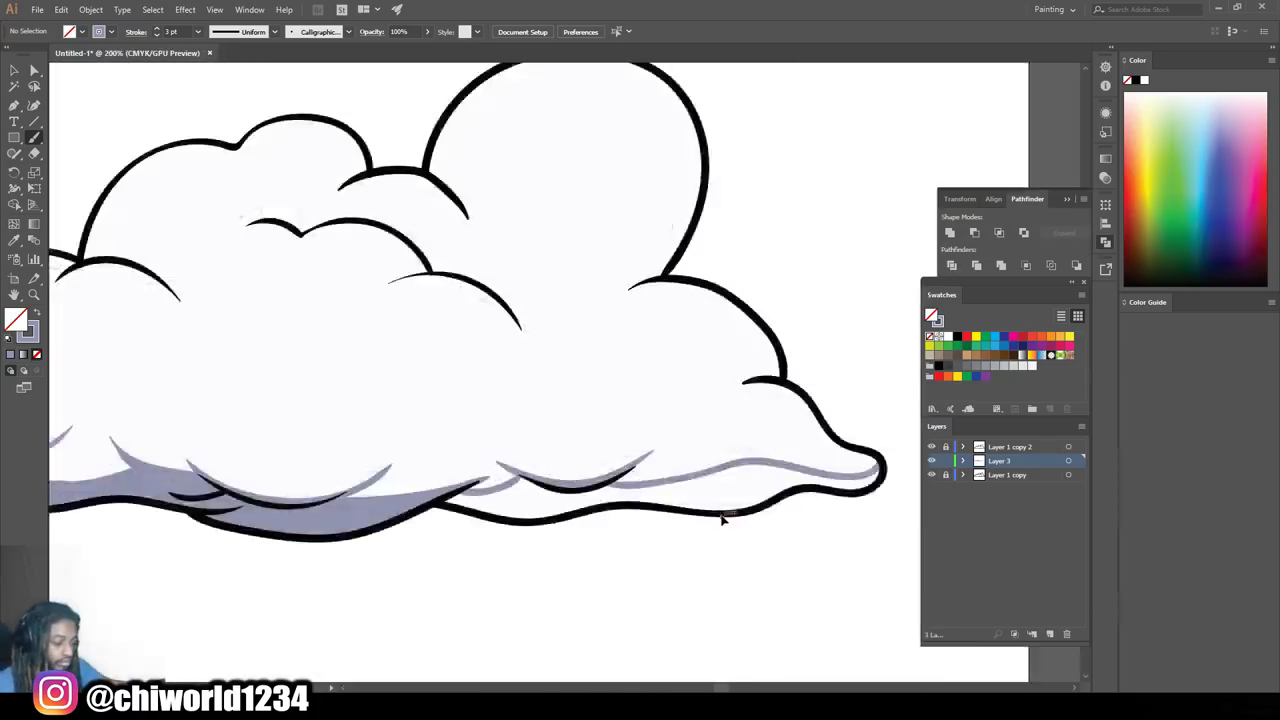
scroll(724, 521, up, 2)
scroll(731, 509, down, 3)
scroll(850, 560, up, 3)
mouse_move(182, 512)
mouse_down()
mouse_move(283, 523)
mouse_move(626, 508)
mouse_move(842, 476)
mouse_up()
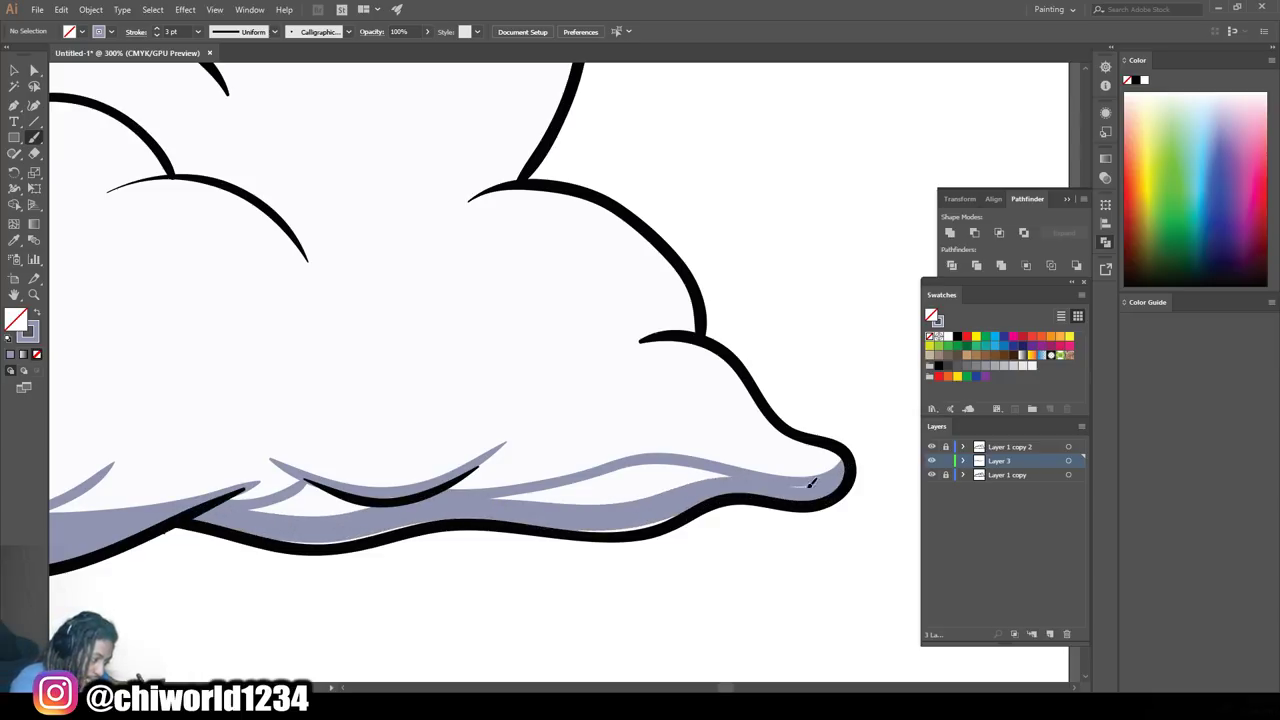
drag(718, 476, 486, 506)
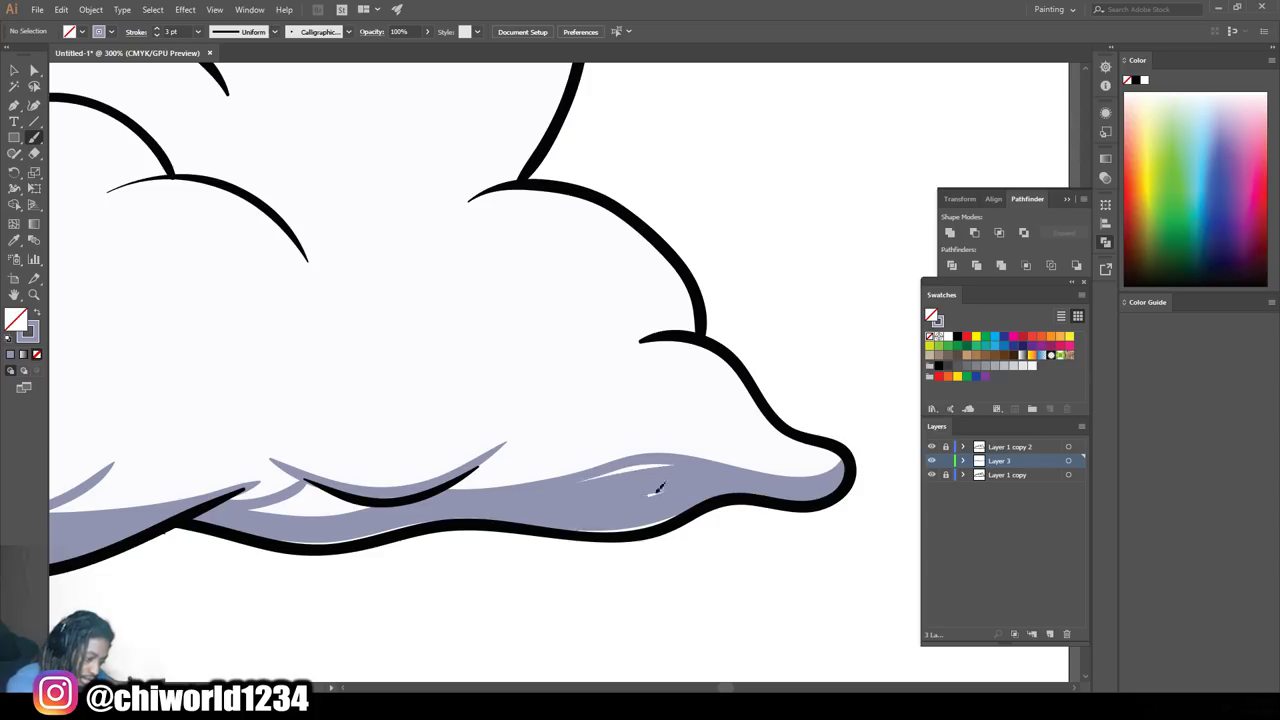
drag(678, 466, 566, 491)
mouse_move(648, 506)
mouse_down()
mouse_move(279, 533)
mouse_move(318, 506)
mouse_move(287, 505)
mouse_move(380, 502)
mouse_up()
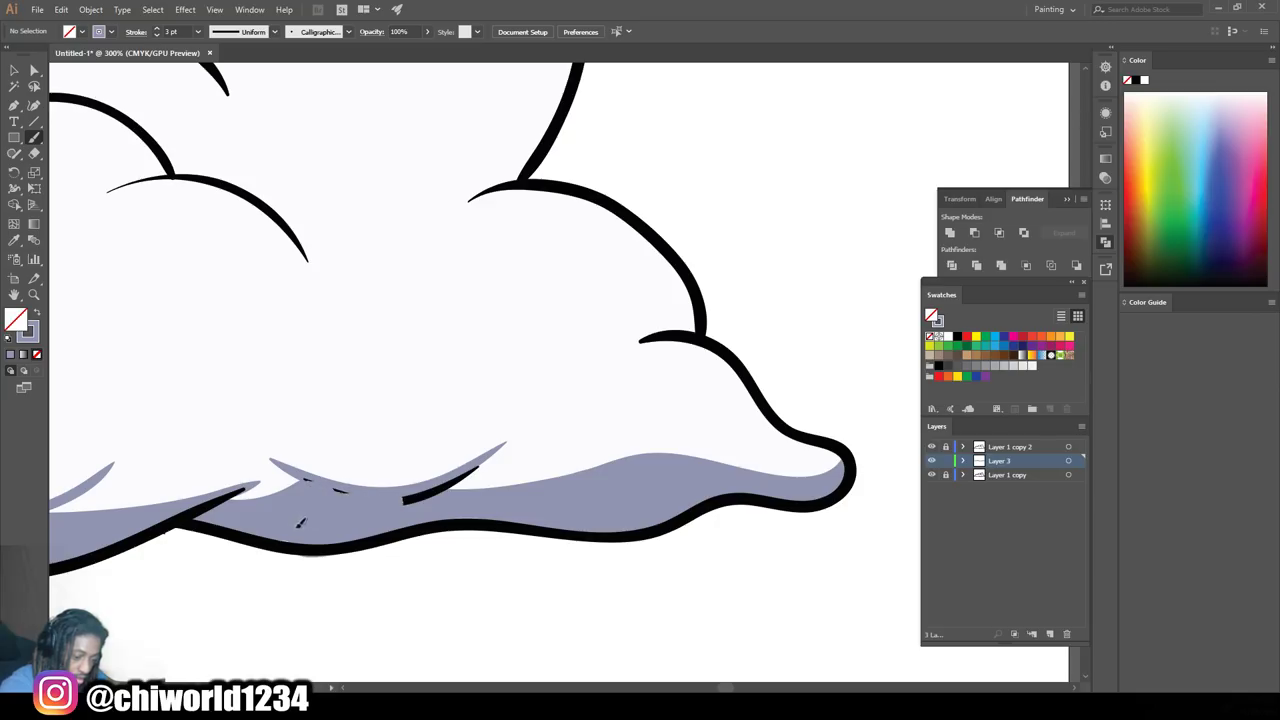
Shade the inner upper-left edge of the big right dome with lavender strokes
key(ctrl+minus)
key(ctrl+minus)
key(ctrl+minus)
key(ctrl+minus)
key(ctrl+plus)
key(ctrl+plus)
scroll(620, 520, up, 2)
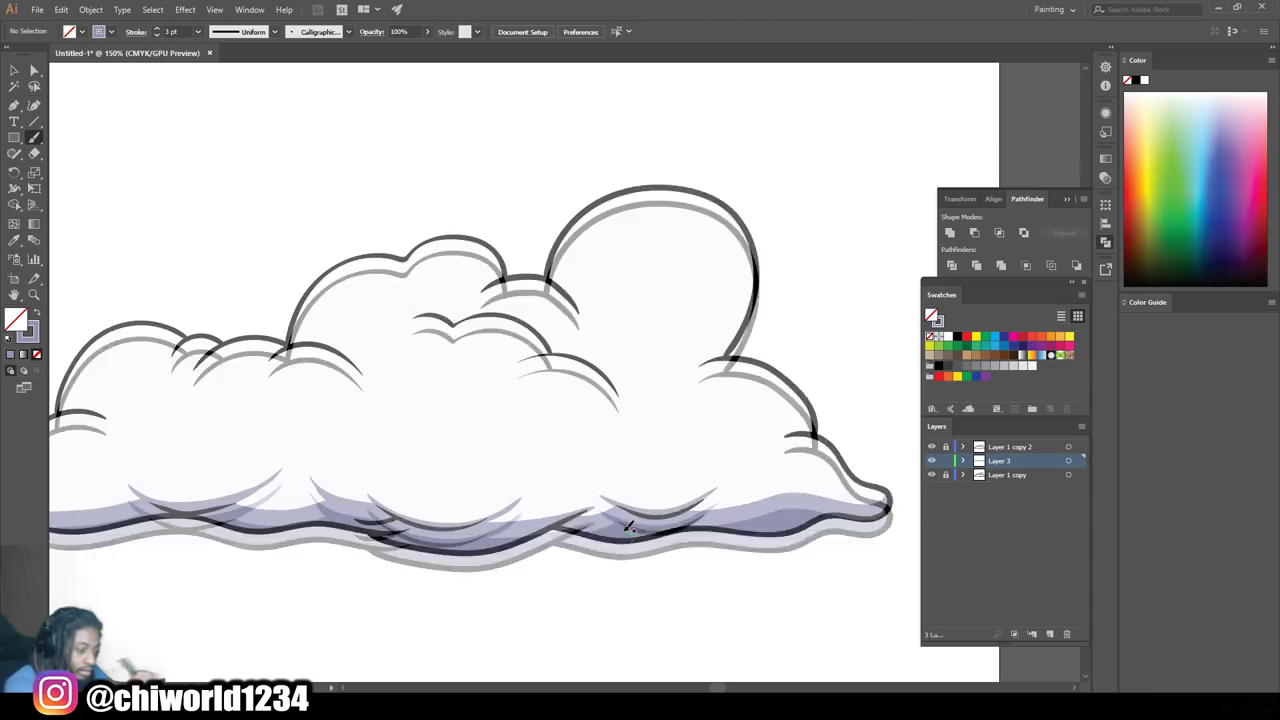
mouse_move(577, 318)
mouse_down()
mouse_move(562, 262)
mouse_move(640, 206)
mouse_move(718, 212)
mouse_up()
mouse_move(568, 302)
mouse_down()
mouse_move(566, 262)
mouse_move(598, 224)
mouse_up()
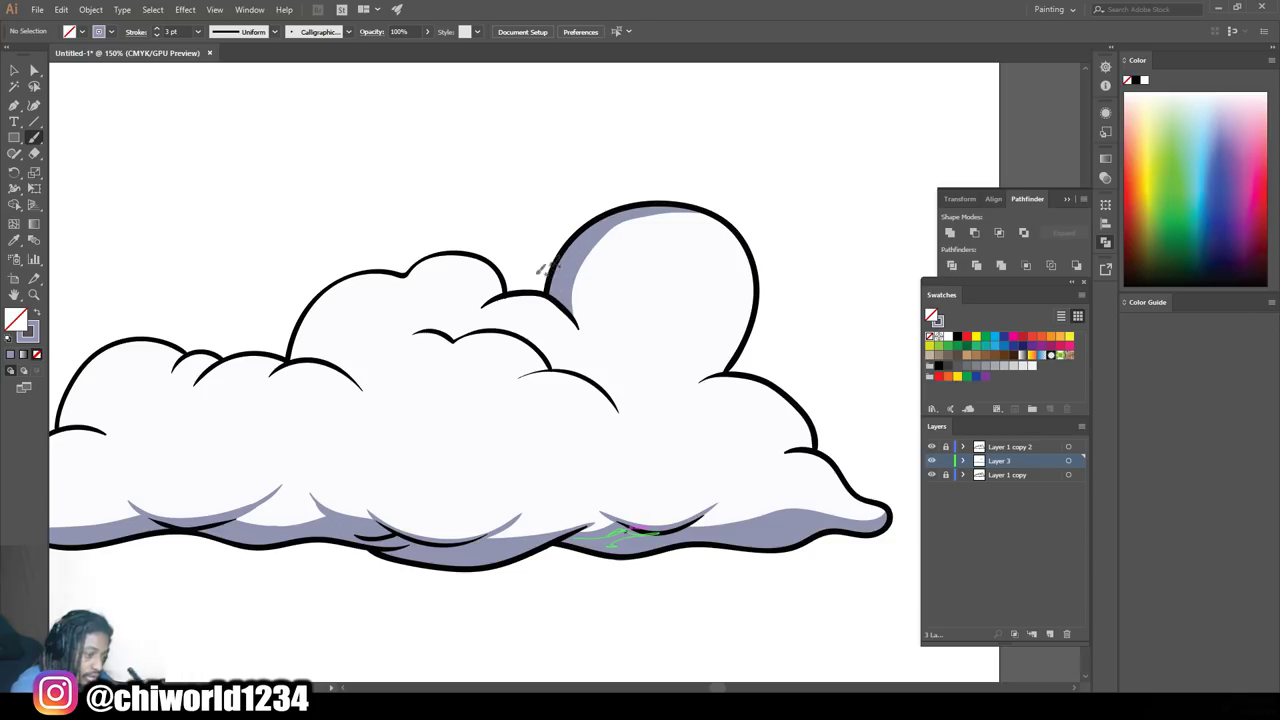
Shade the middle dome's left inner edge with two lavender strokes and fill the gap between them
scroll(500, 390, down, 2)
scroll(500, 430, down, 3)
scroll(490, 428, up, 1)
scroll(516, 428, up, 4)
scroll(516, 428, up, 3)
scroll(510, 432, up, 1)
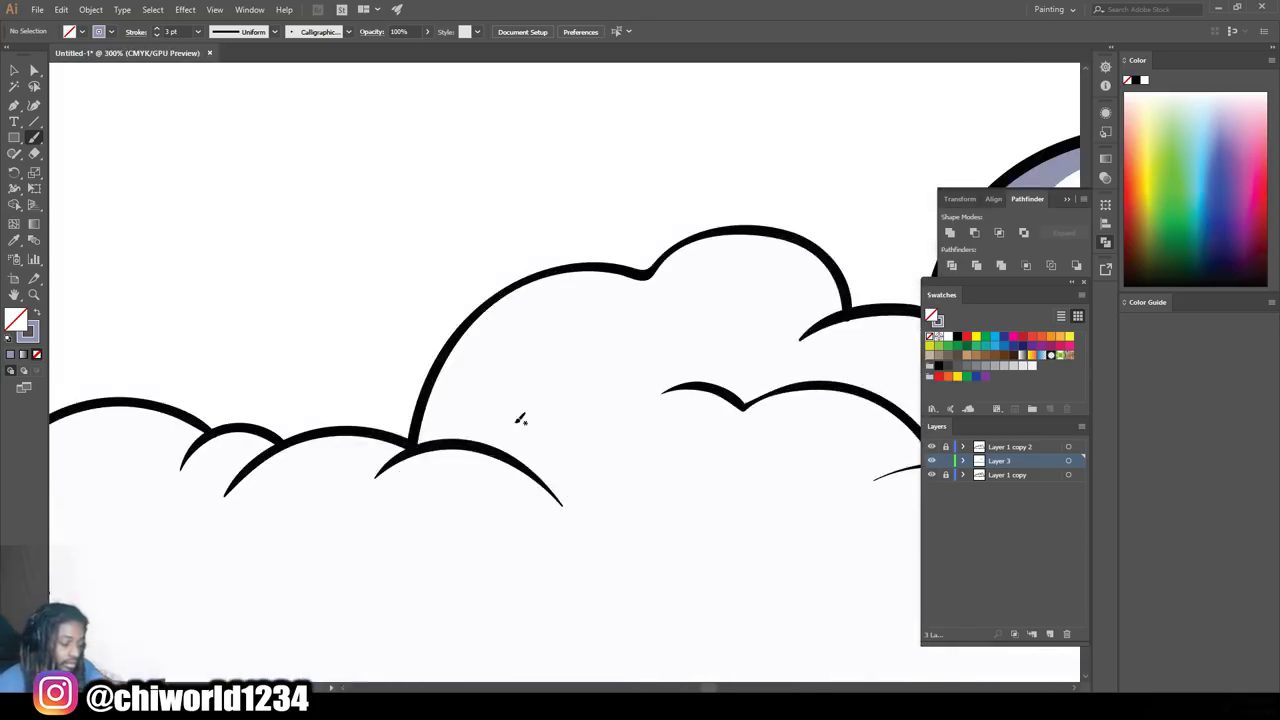
drag(508, 455, 555, 270)
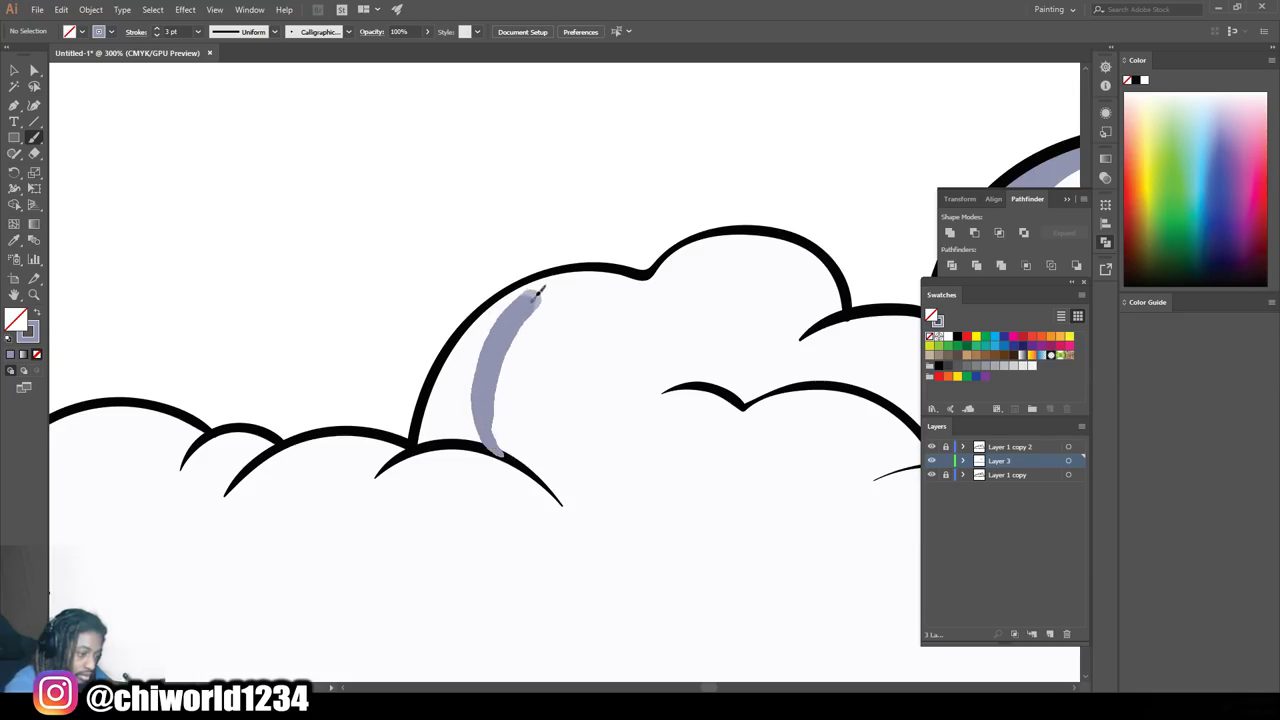
mouse_move(418, 440)
mouse_down()
mouse_move(470, 330)
mouse_move(547, 280)
mouse_up()
mouse_move(478, 432)
mouse_down()
mouse_move(440, 430)
mouse_move(462, 418)
mouse_move(457, 373)
mouse_move(450, 402)
mouse_up()
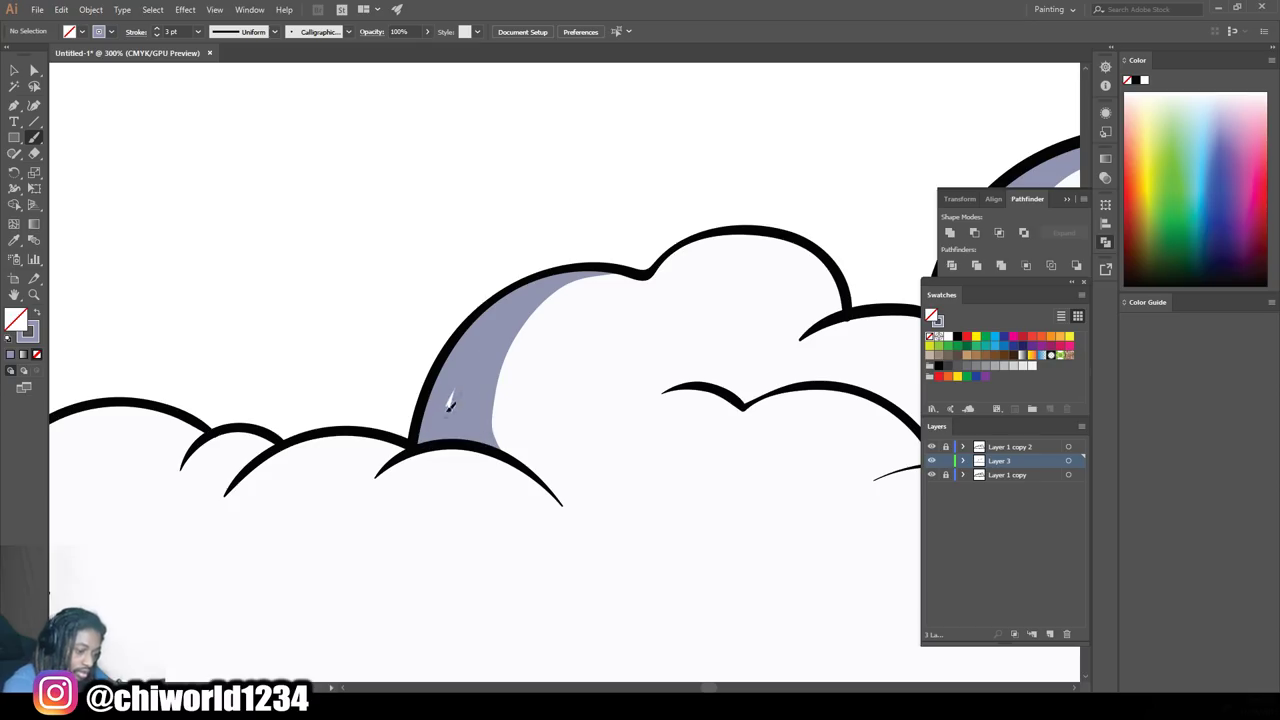
Add lavender shading up the cloud's lower-left outline and fill its white gap
key(ctrl+minus)
key(ctrl+minus)
key(ctrl+minus)
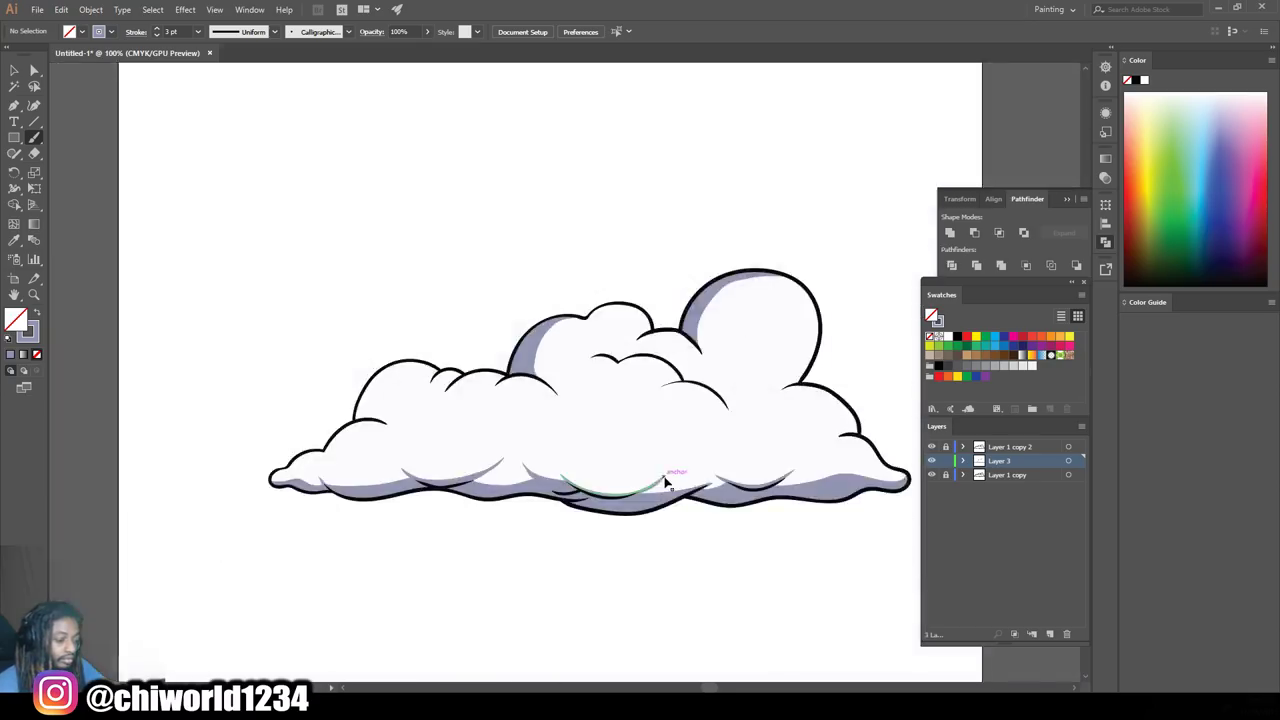
key(ctrl+minus)
scroll(666, 480, left, 2)
key(ctrl+plus)
key(ctrl+plus)
key(ctrl+plus)
key(ctrl+plus)
key(ctrl+plus)
scroll(591, 449, down, 2)
mouse_move(430, 508)
mouse_down()
mouse_move(372, 448)
mouse_move(486, 266)
mouse_up()
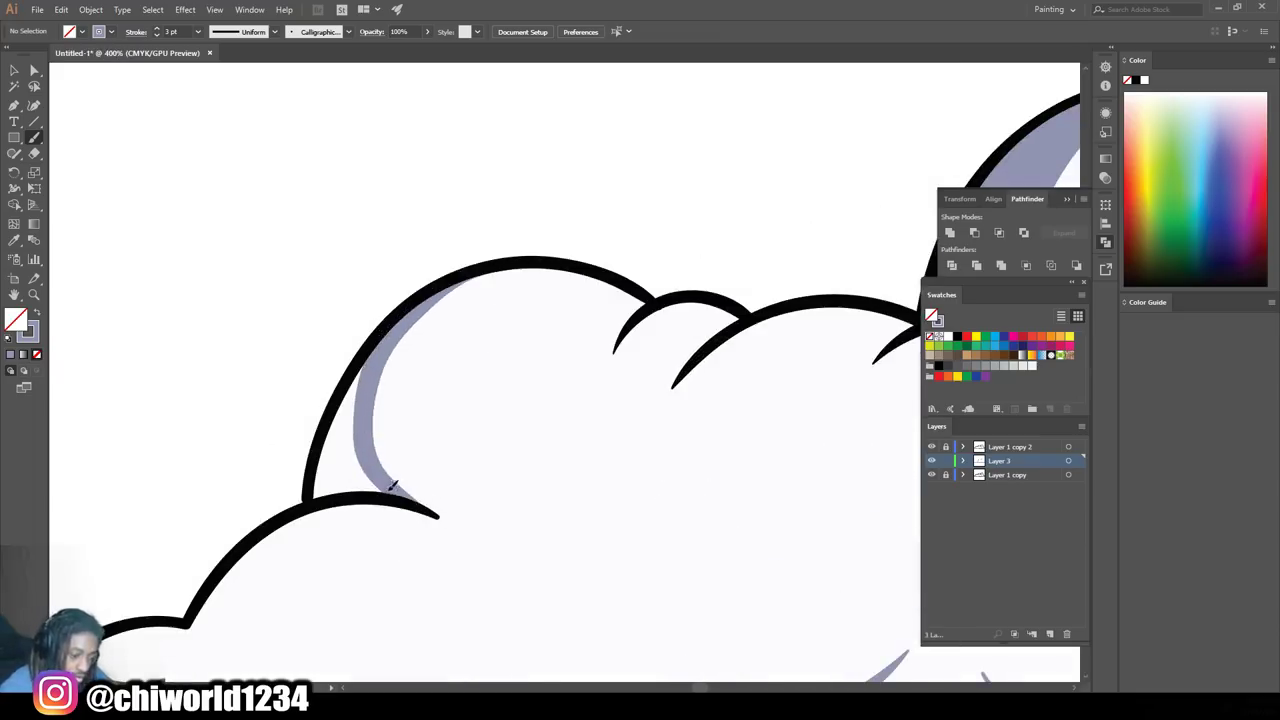
drag(312, 494, 360, 365)
drag(333, 480, 355, 467)
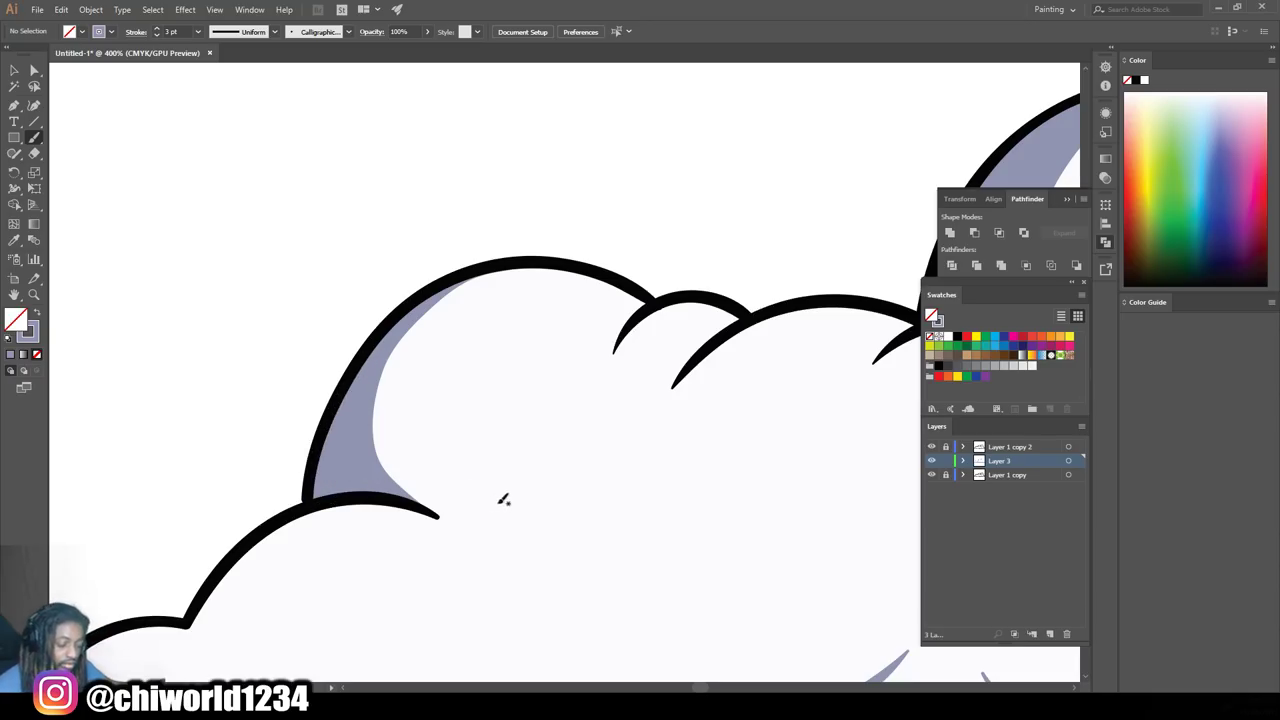
Shade along the inner arcs near the cloud's centre, then zoom out to the artboard
key(ctrl+minus)
key(ctrl+minus)
key(ctrl+minus)
key(ctrl+minus)
key(ctrl+minus)
key(ctrl+plus)
key(ctrl+plus)
key(ctrl+plus)
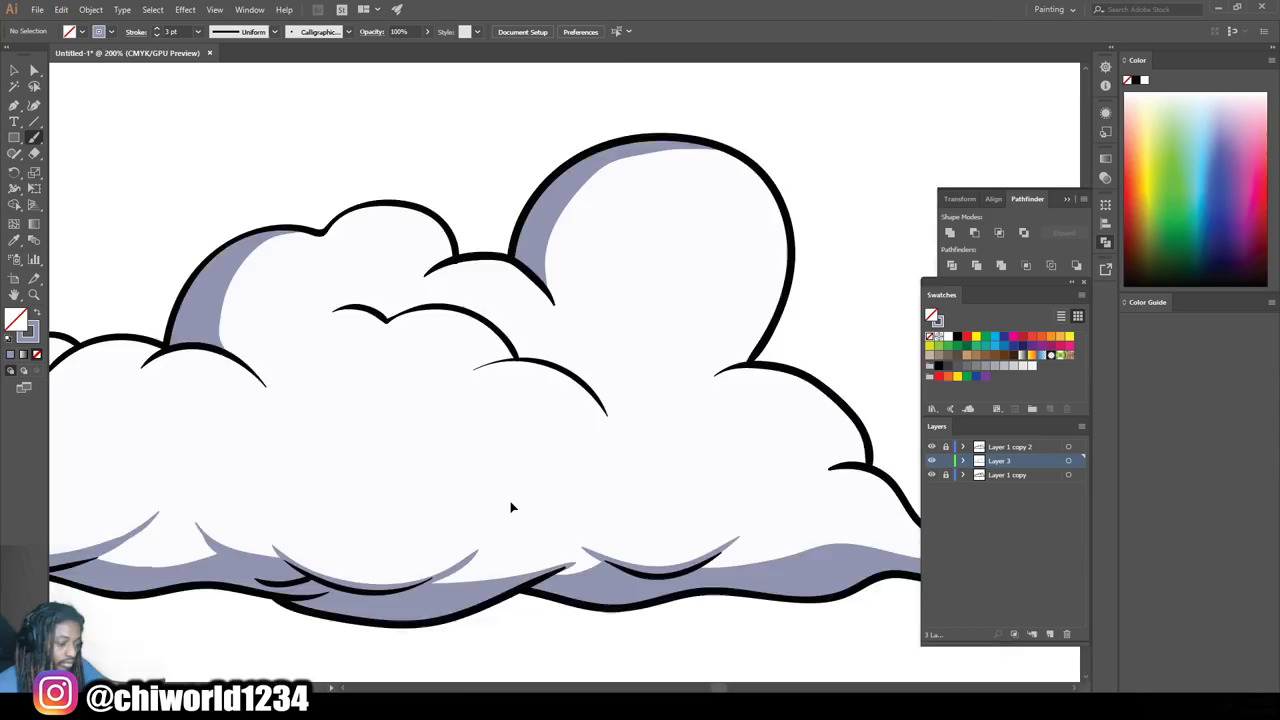
key(ctrl+plus)
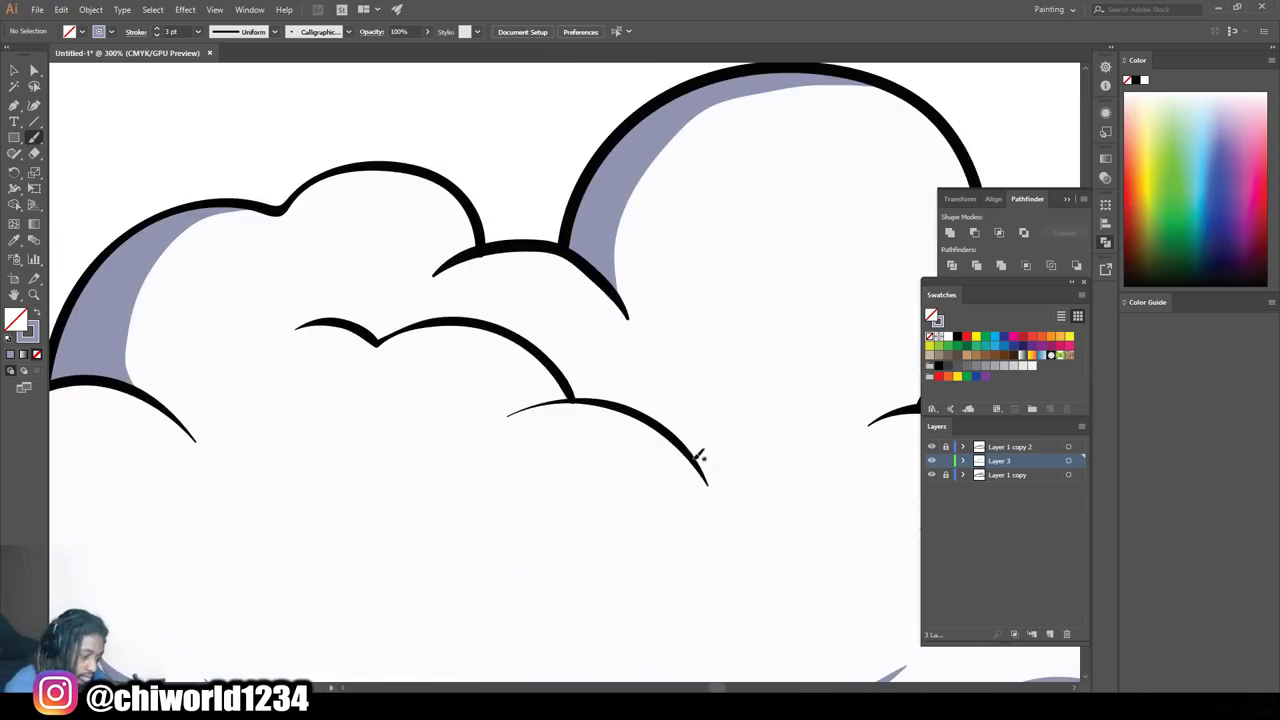
mouse_move(676, 424)
mouse_down()
mouse_move(698, 456)
mouse_move(646, 406)
mouse_move(582, 388)
mouse_move(593, 388)
mouse_move(494, 314)
mouse_move(428, 314)
mouse_move(379, 337)
mouse_up()
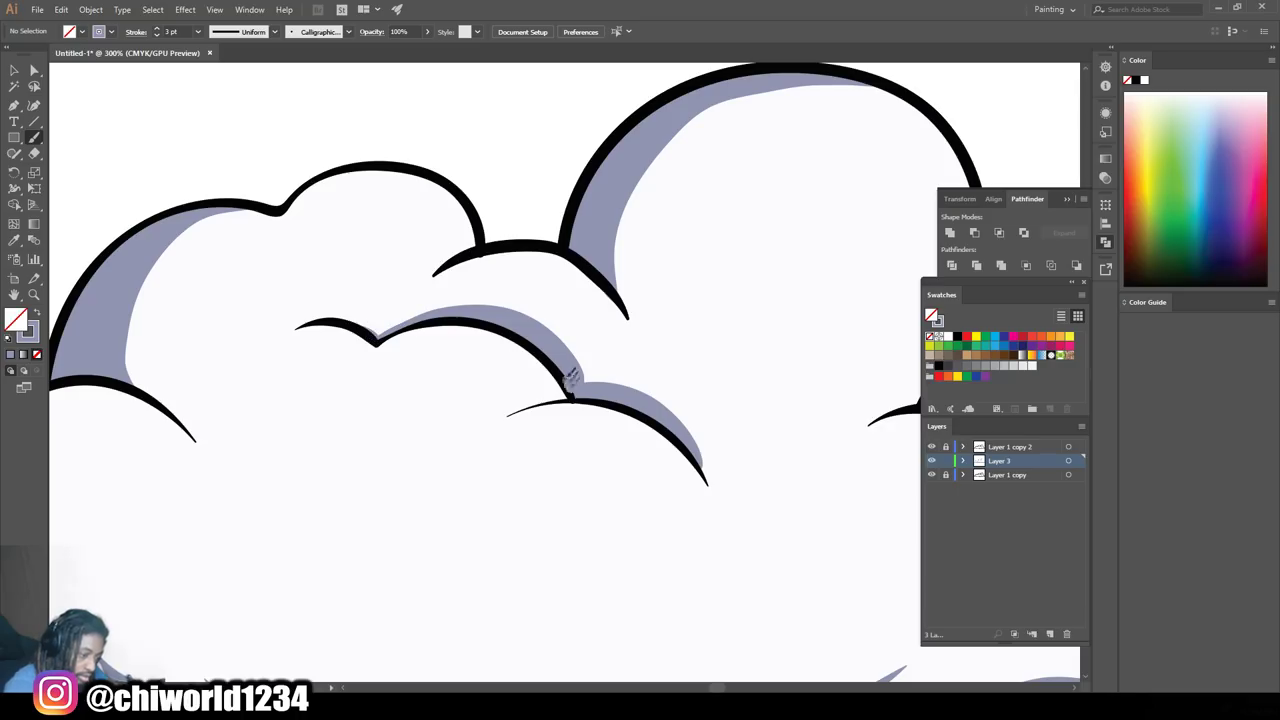
key(ctrl+minus)
key(ctrl+minus)
key(ctrl+minus)
key(ctrl+minus)
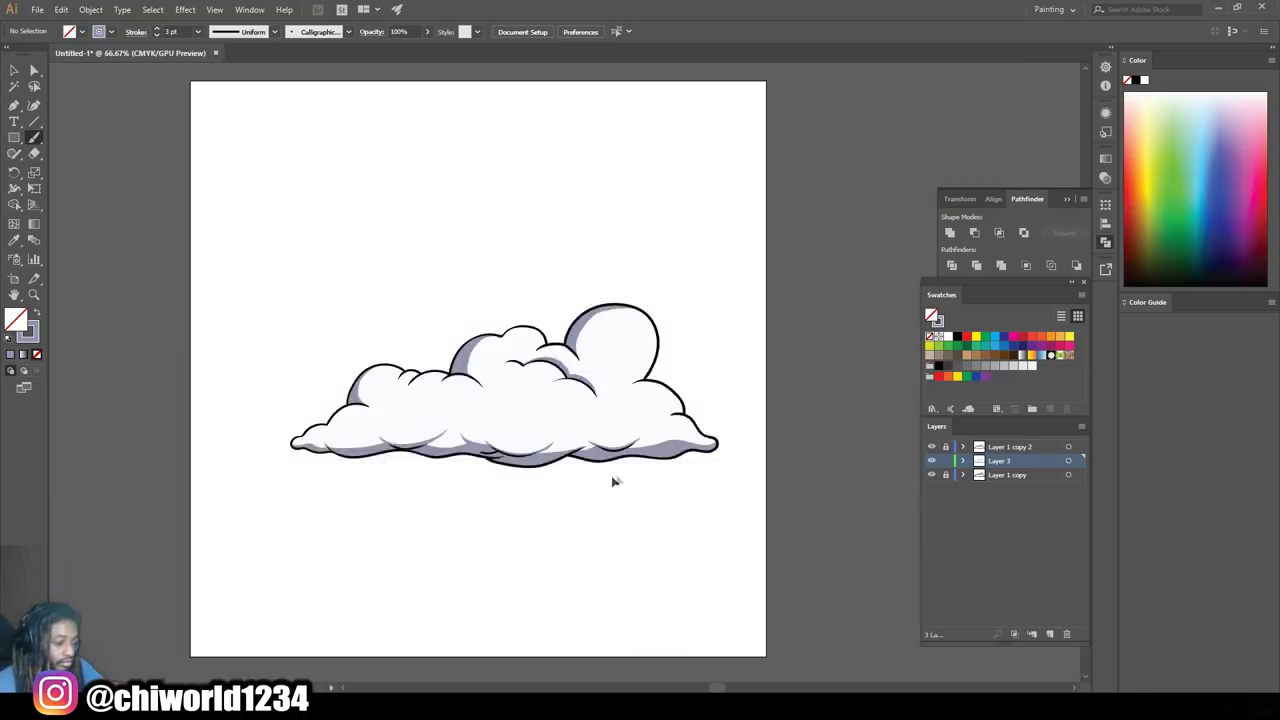
Add lavender shading inside the right dome's lower outline curve and review the whole shaded cloud
key(ctrl+minus)
key(ctrl+plus)
key(ctrl+plus)
key(ctrl+minus)
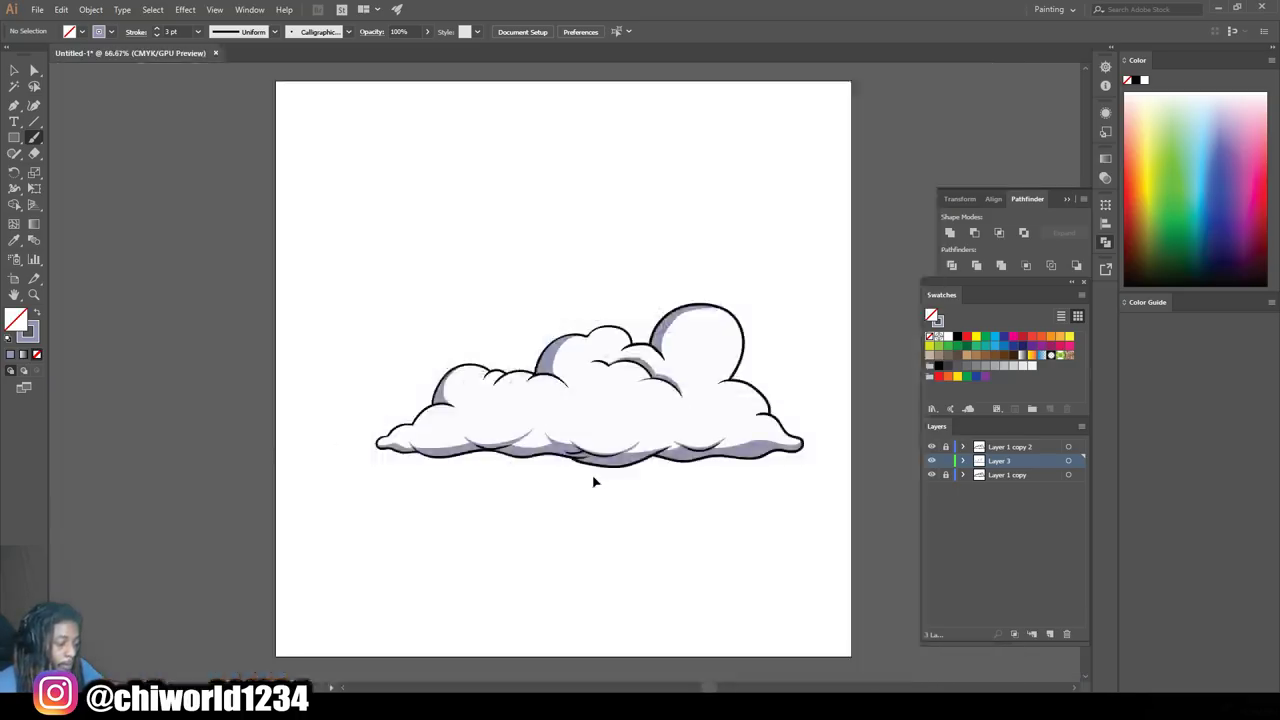
key(ctrl+plus)
key(ctrl+plus)
key(ctrl+plus)
key(ctrl+plus)
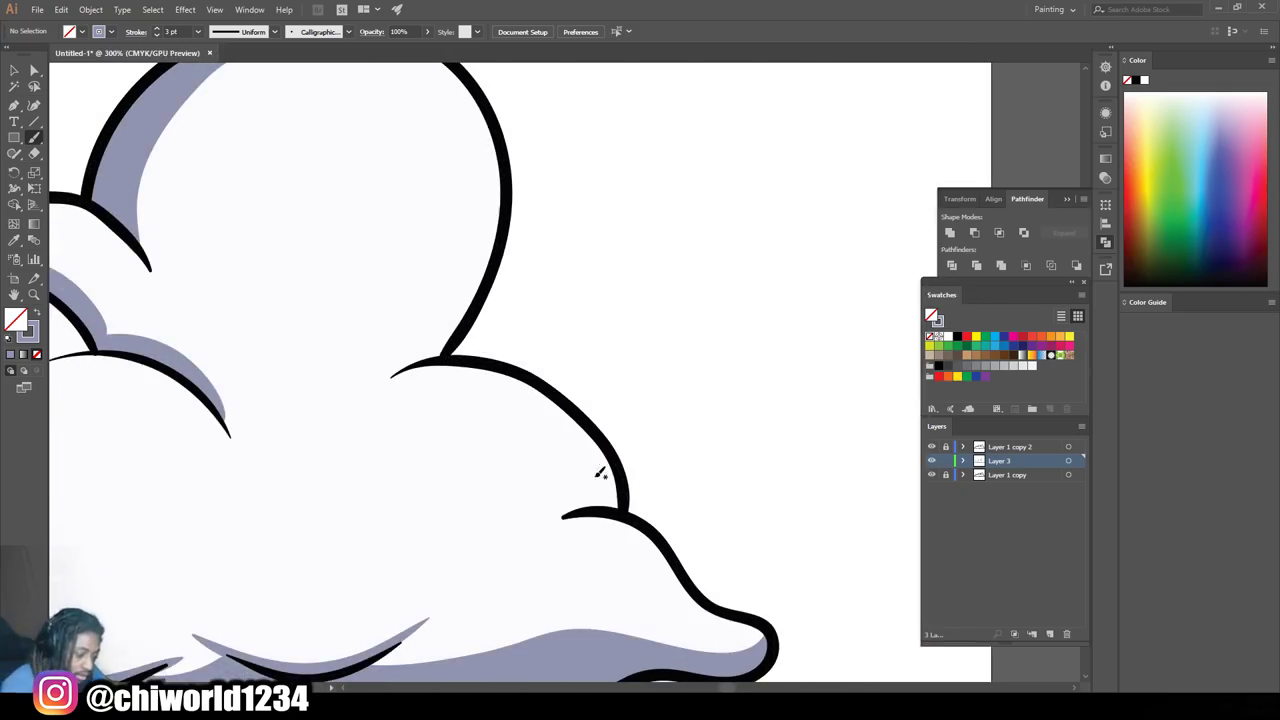
drag(612, 492, 600, 428)
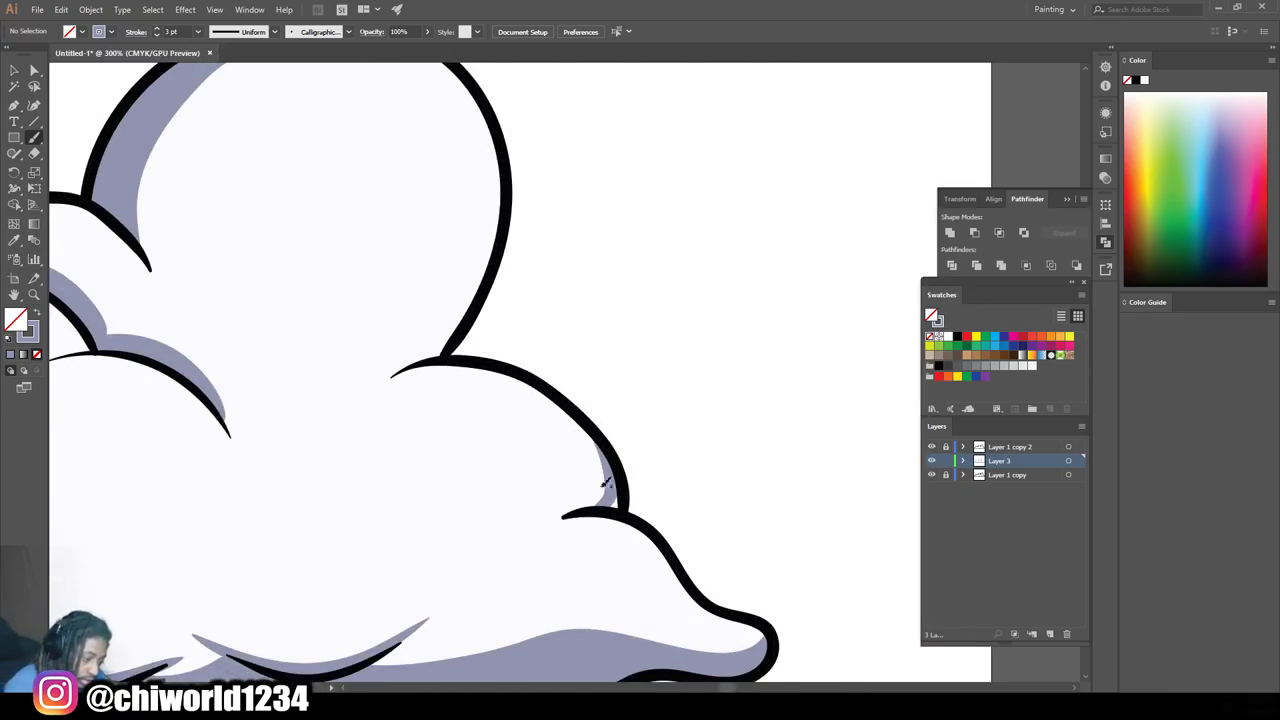
key(ctrl+minus)
key(ctrl+minus)
key(ctrl+minus)
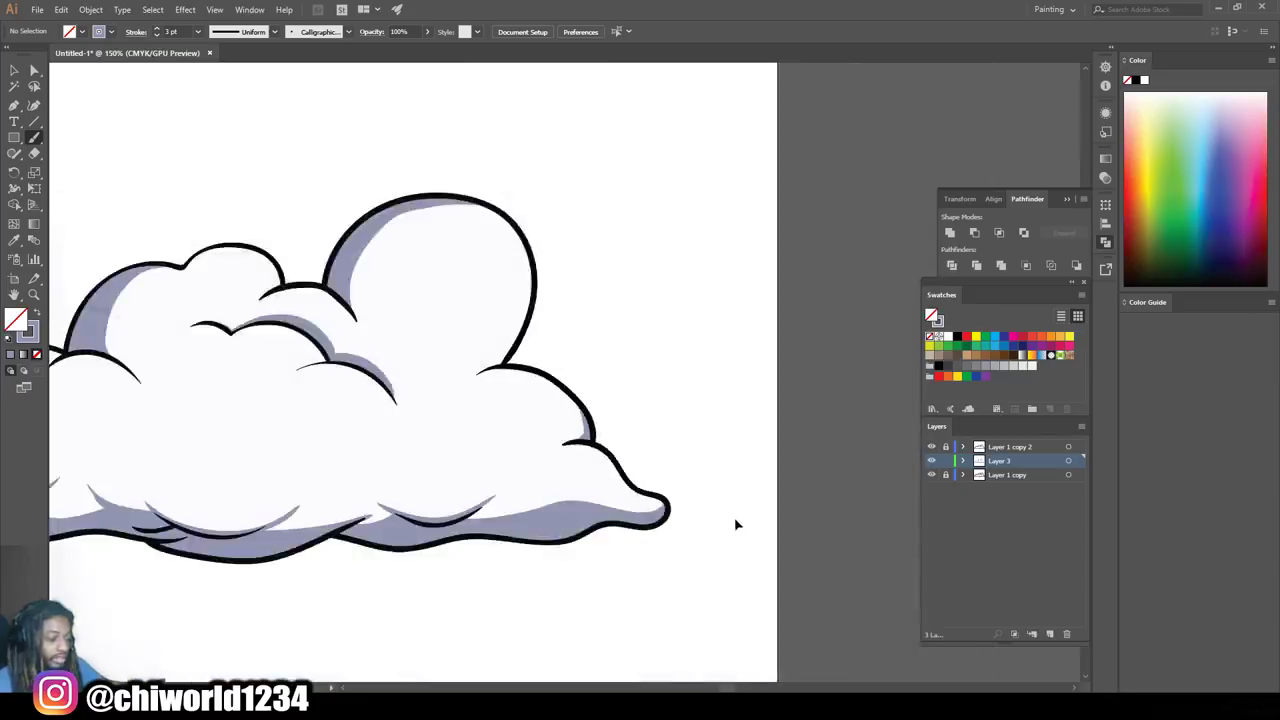
key(ctrl+minus)
key(ctrl+minus)
key(ctrl+plus)
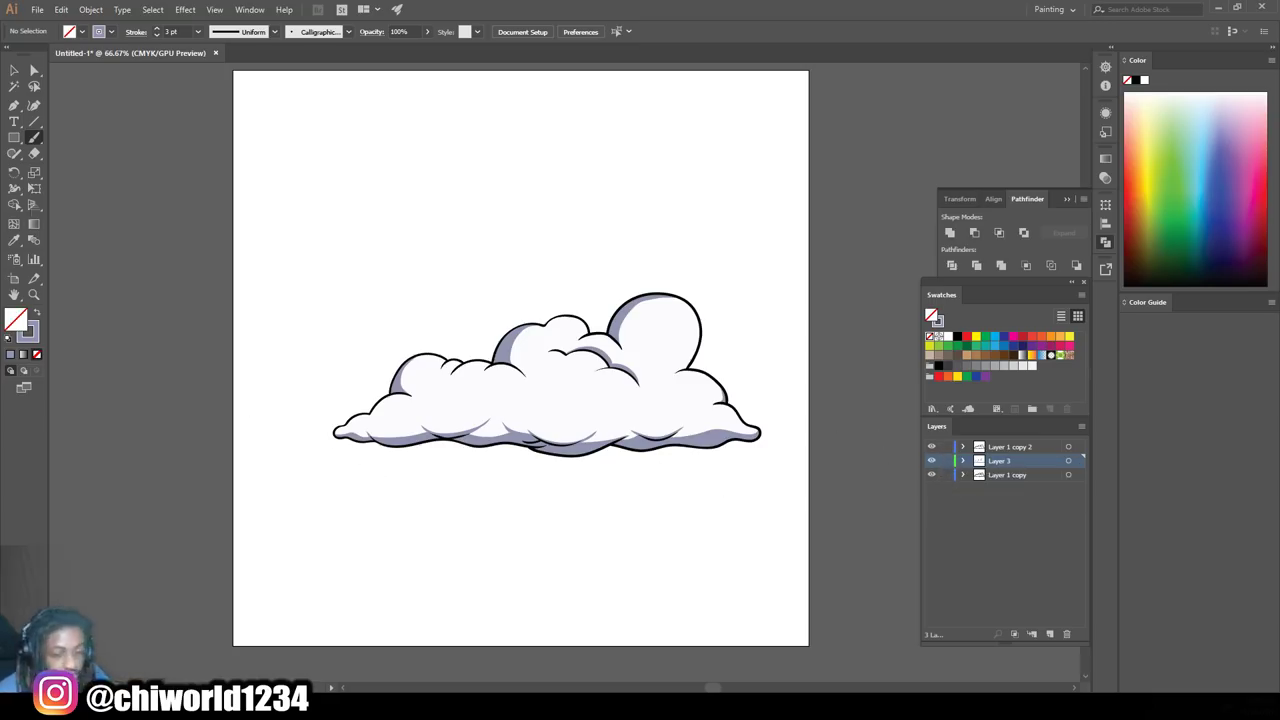
click(13, 72)
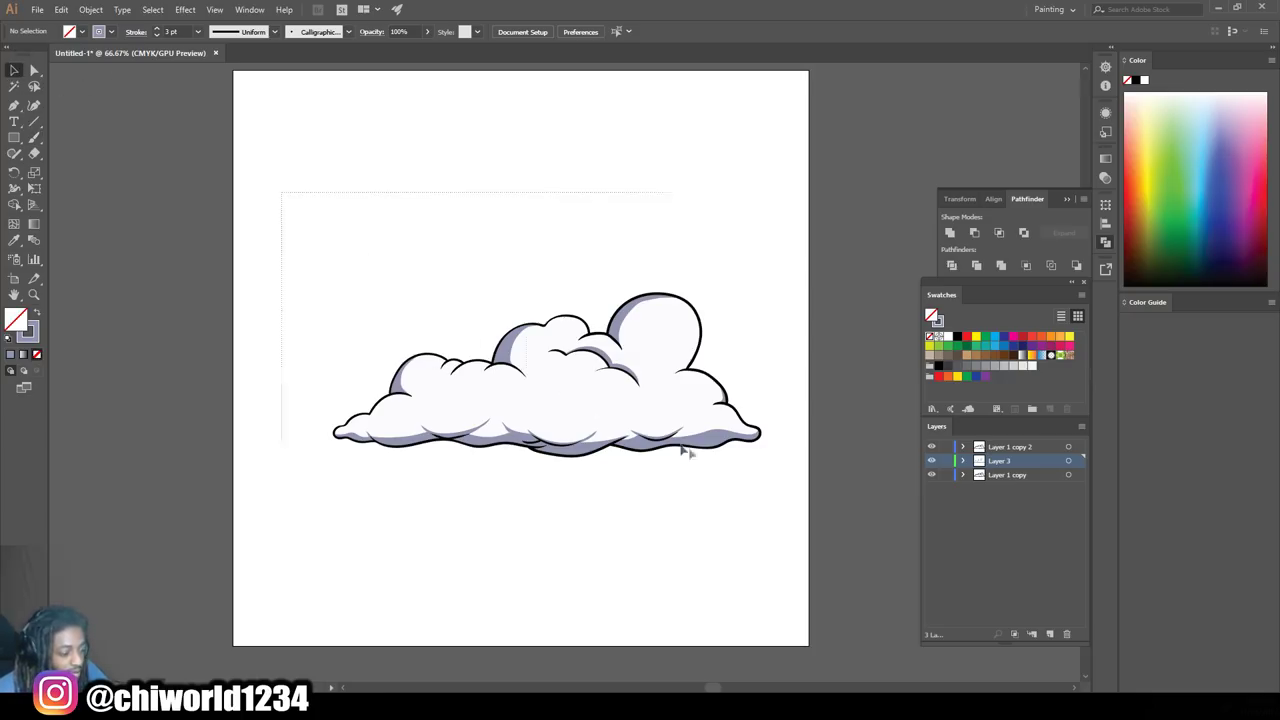
Select the whole cloud, apply Expand Appearance and Expand, merging the pieces with Pathfinder Merge after each
drag(314, 229, 791, 494)
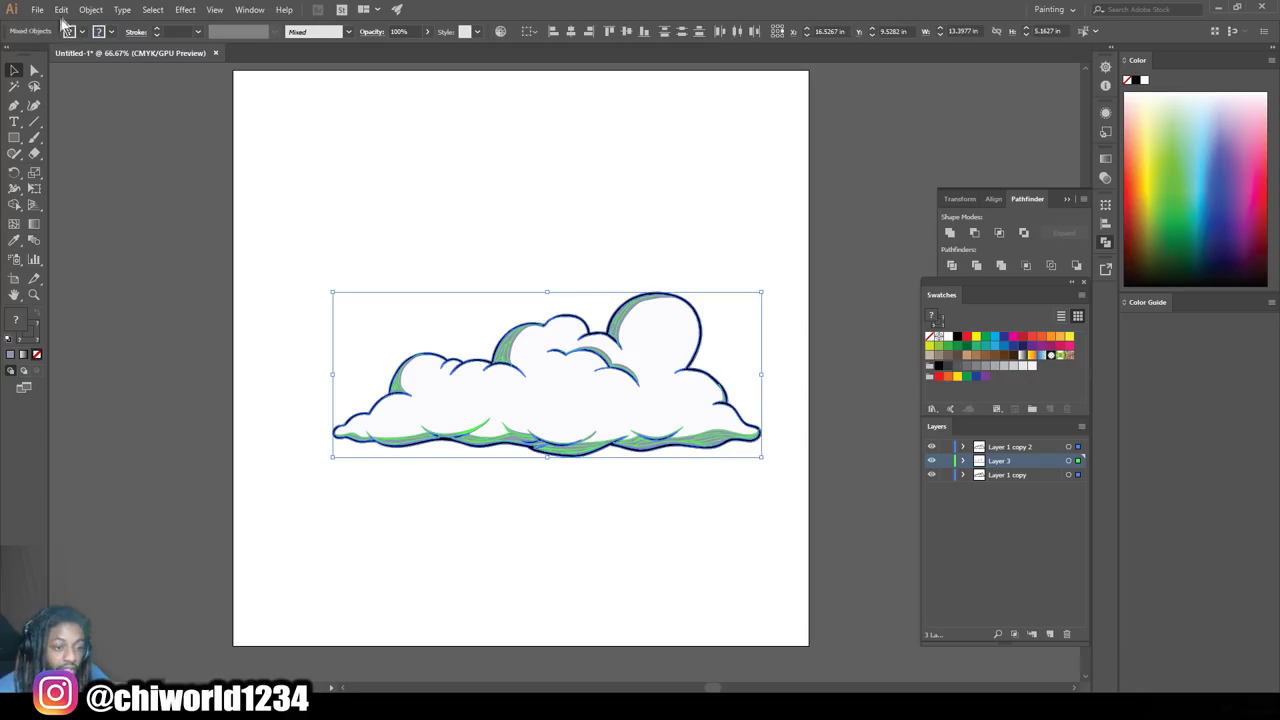
click(90, 9)
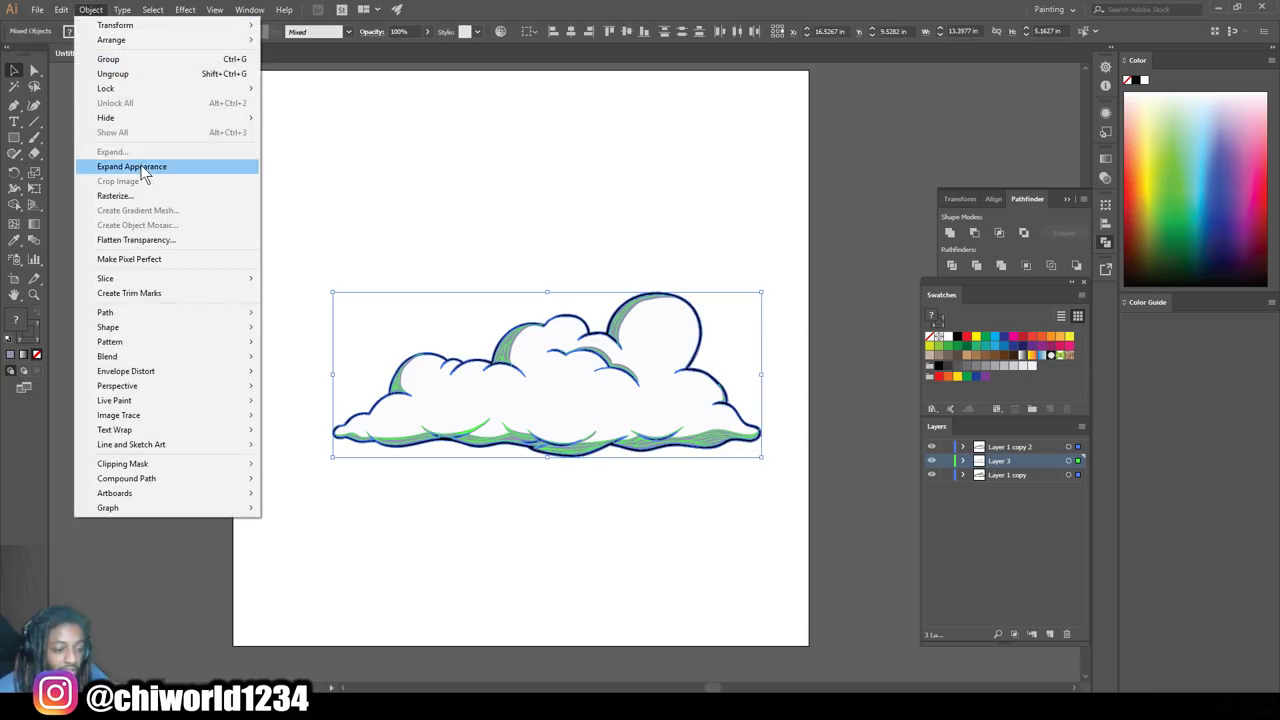
click(140, 168)
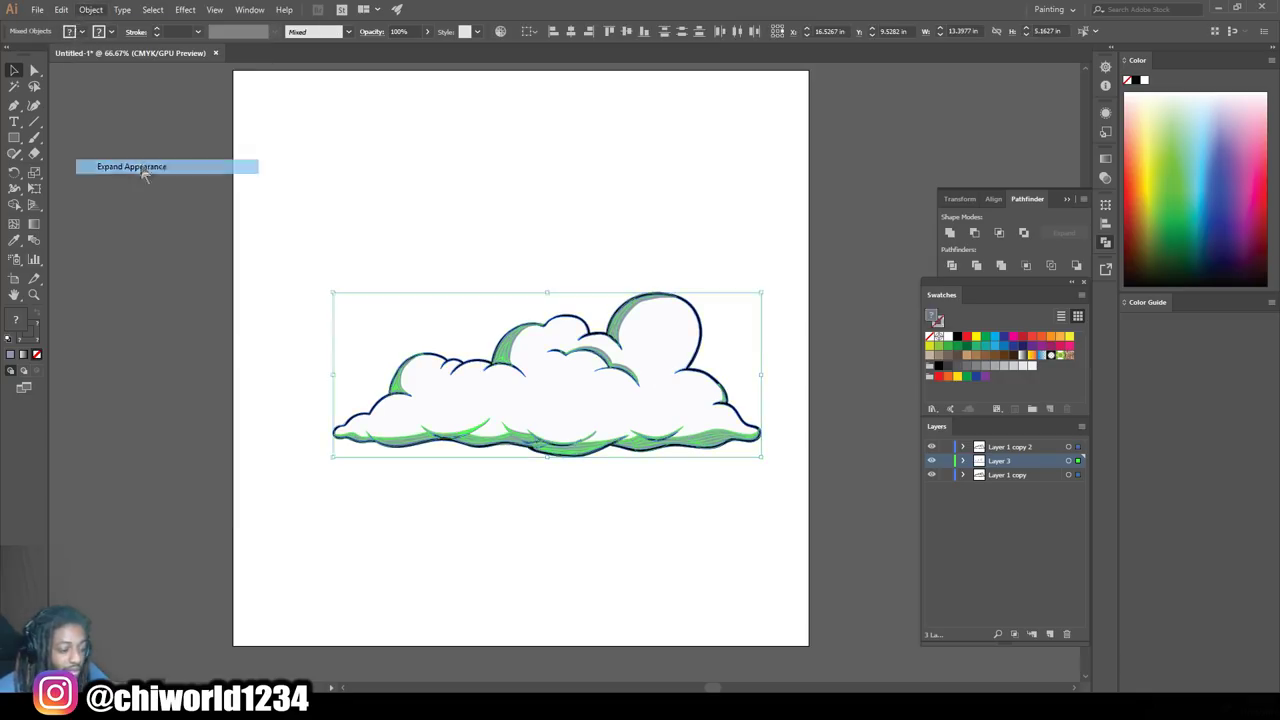
click(1002, 266)
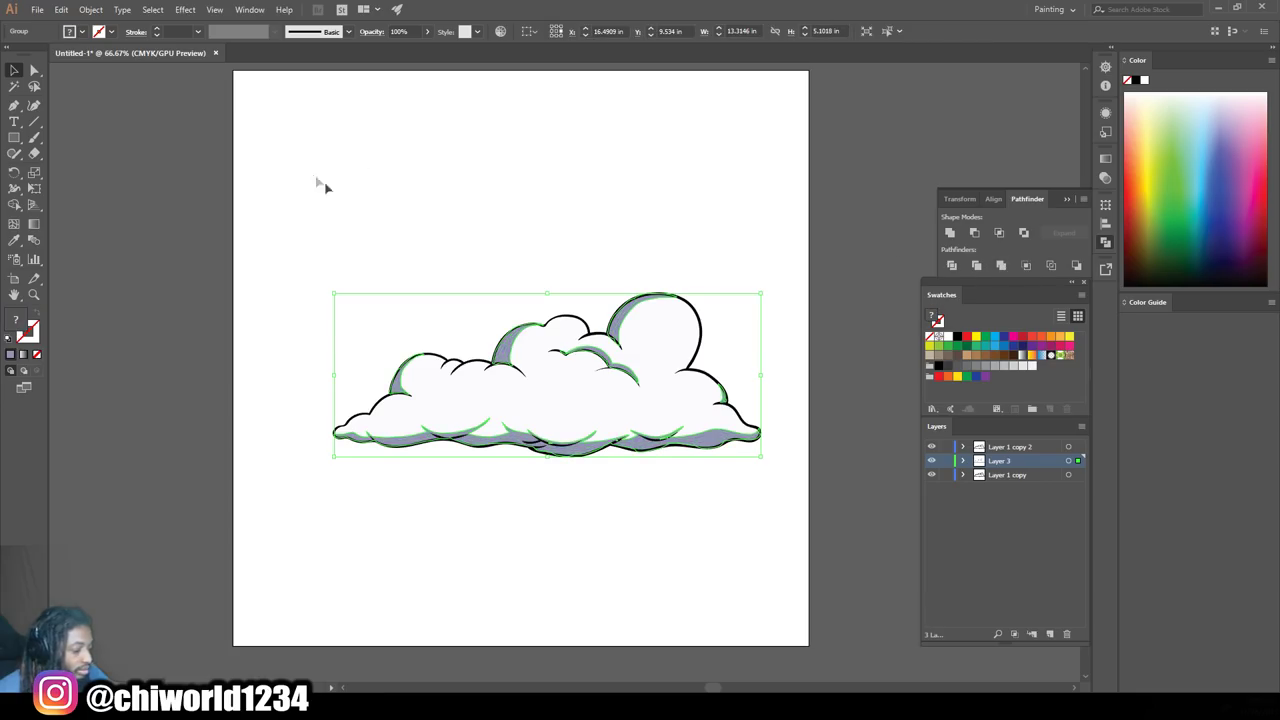
drag(316, 175, 780, 485)
click(92, 10)
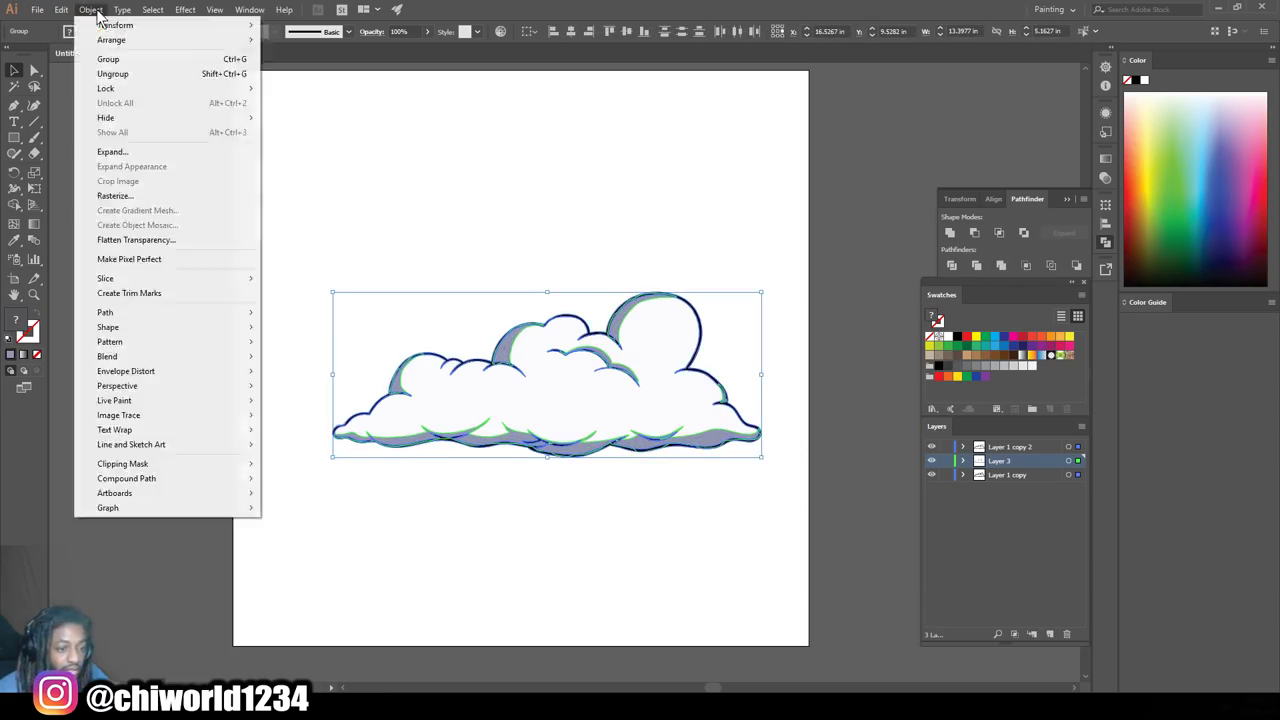
click(128, 152)
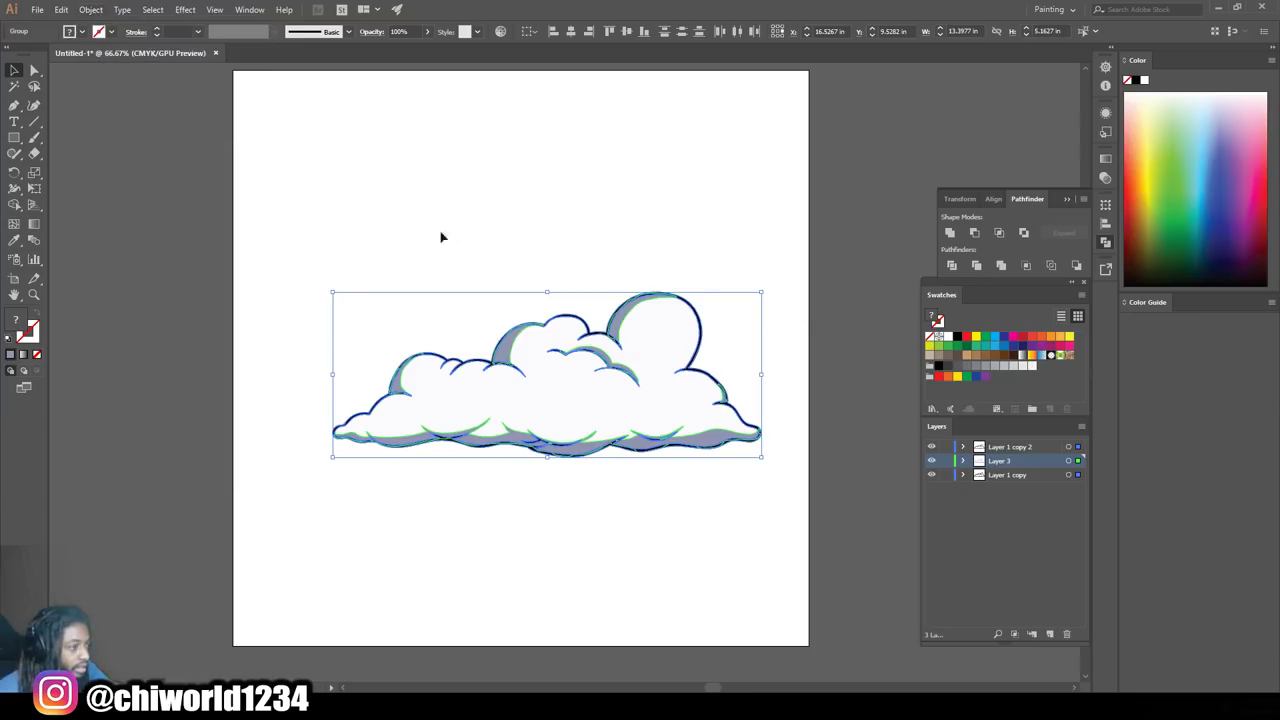
click(1002, 265)
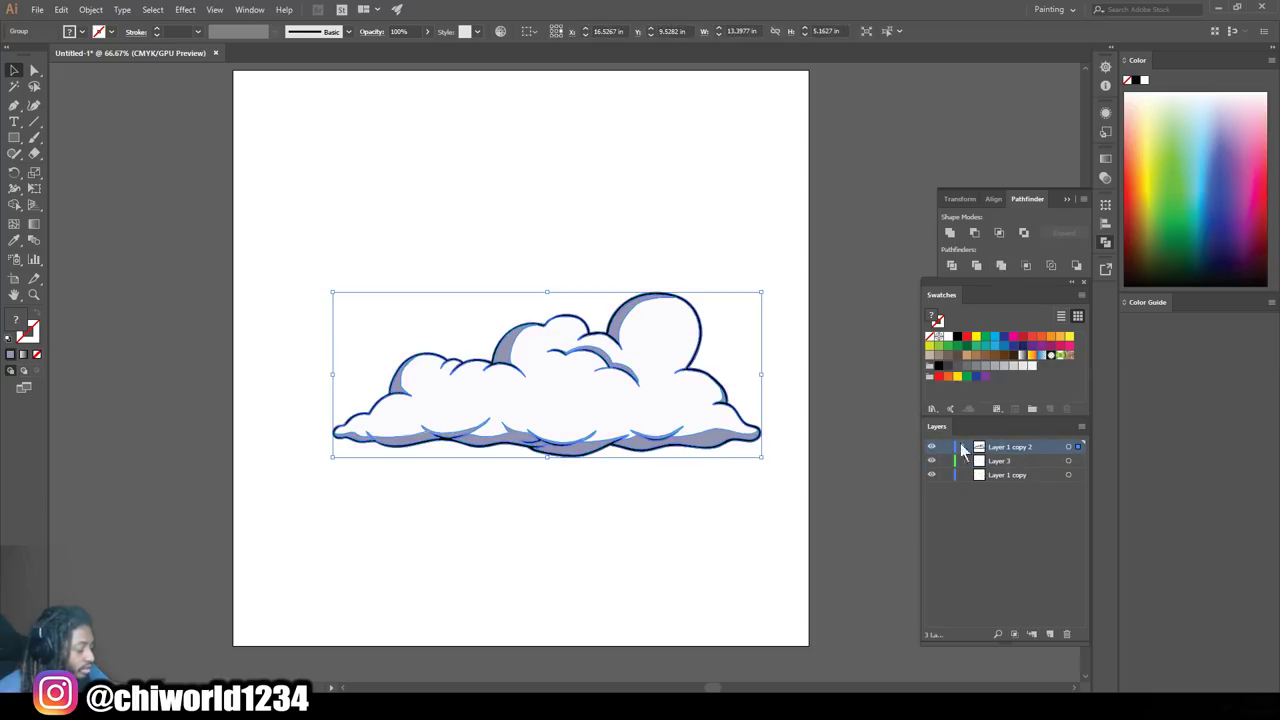
Delete Layer 3 and Layer 1 copy from the Layers panel
click(1009, 462)
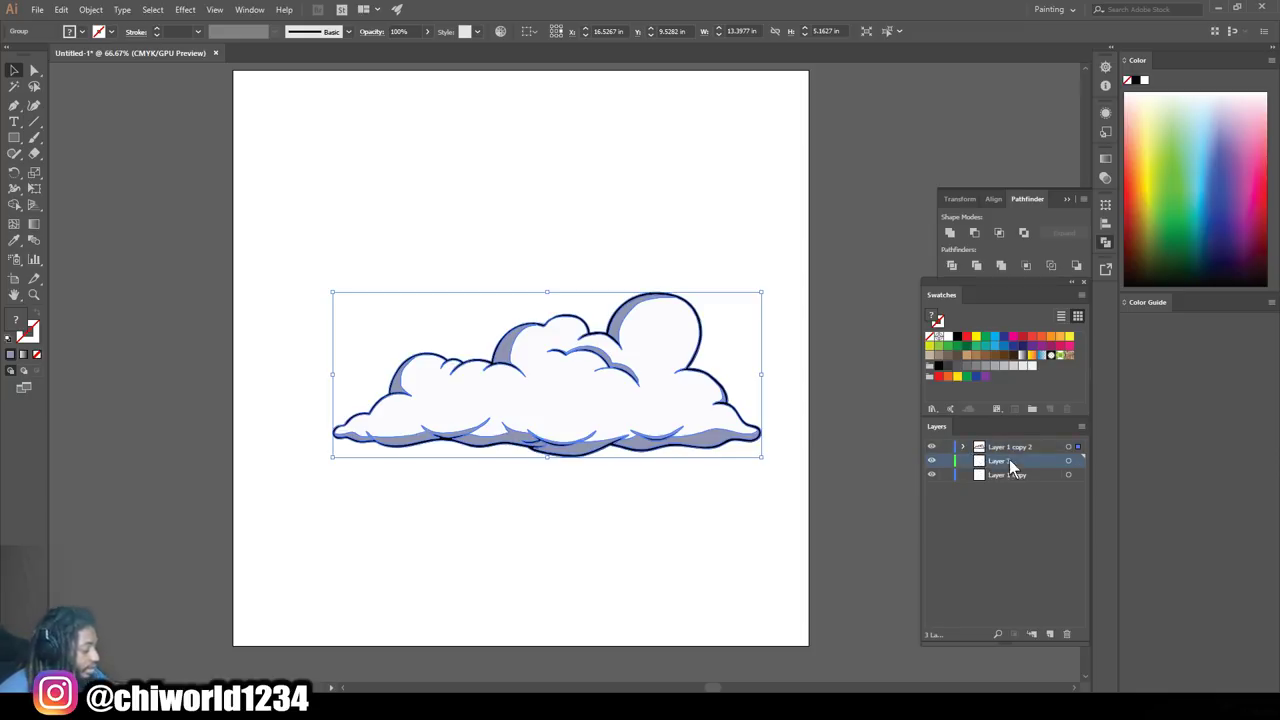
click(1064, 633)
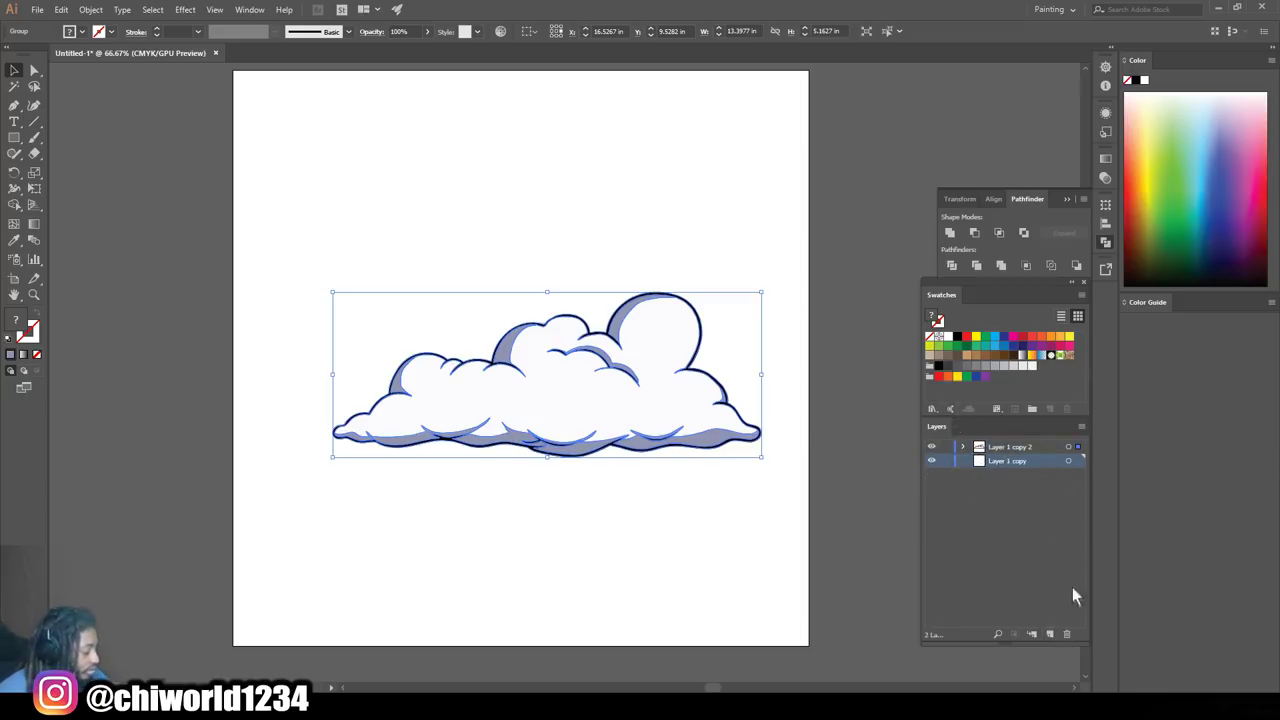
click(1062, 634)
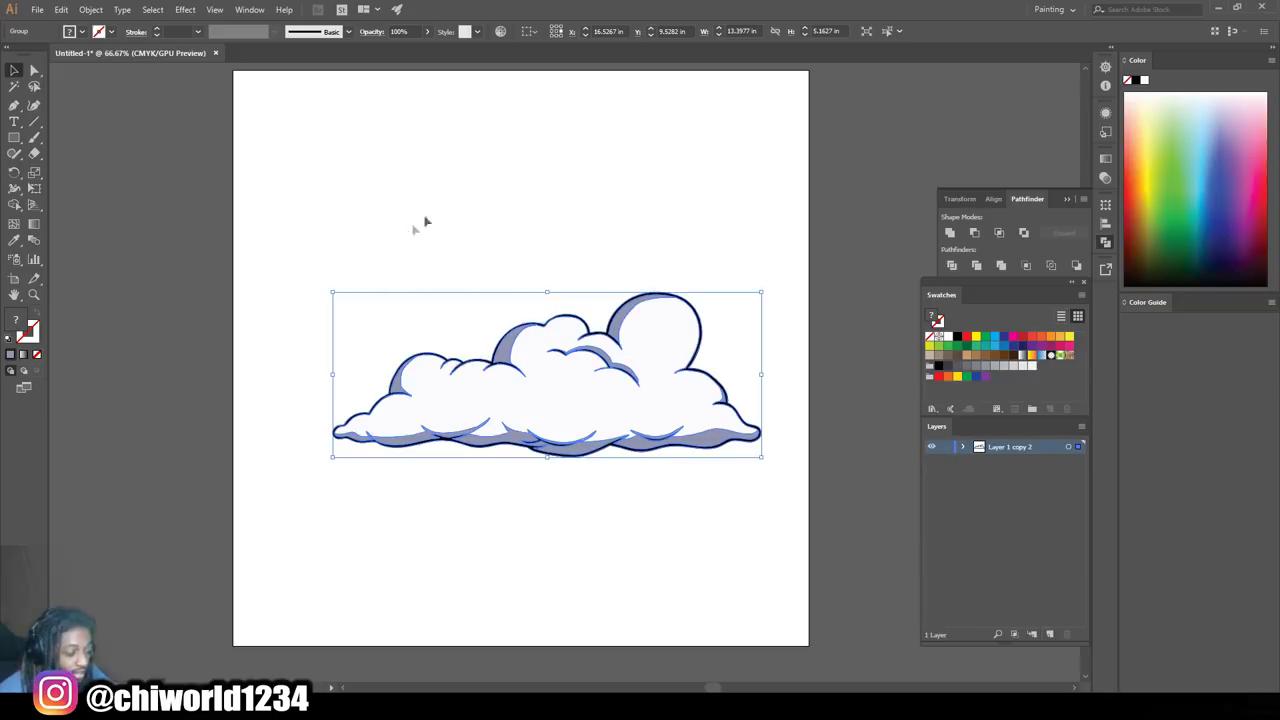
click(251, 12)
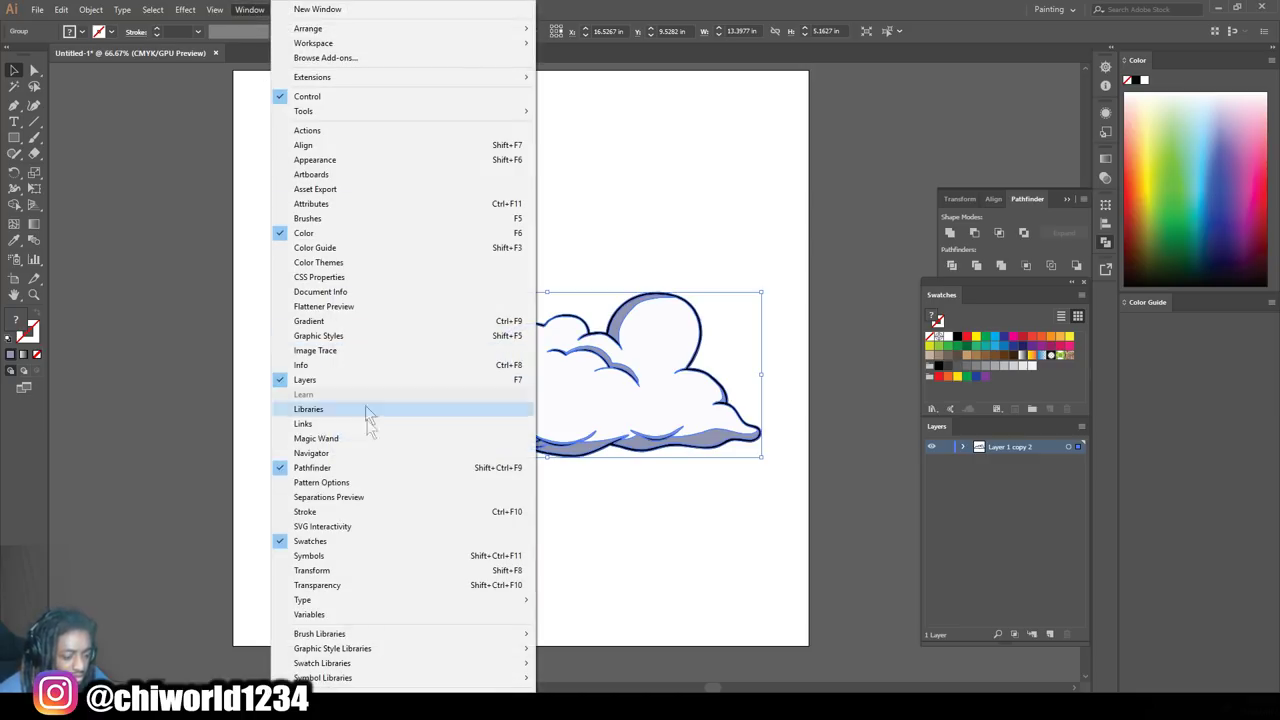
Drag the cloud into the Symbols panel as a New Symbol, then delete it from the artboard
click(309, 556)
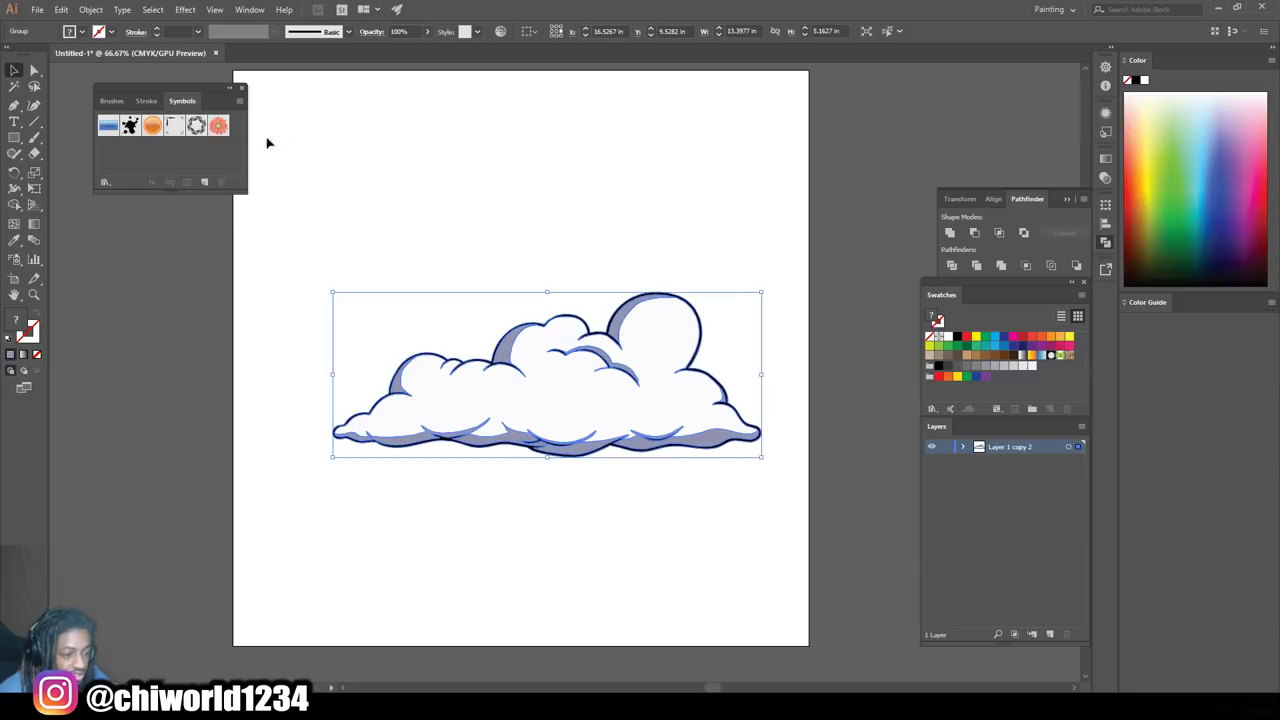
drag(576, 393, 188, 148)
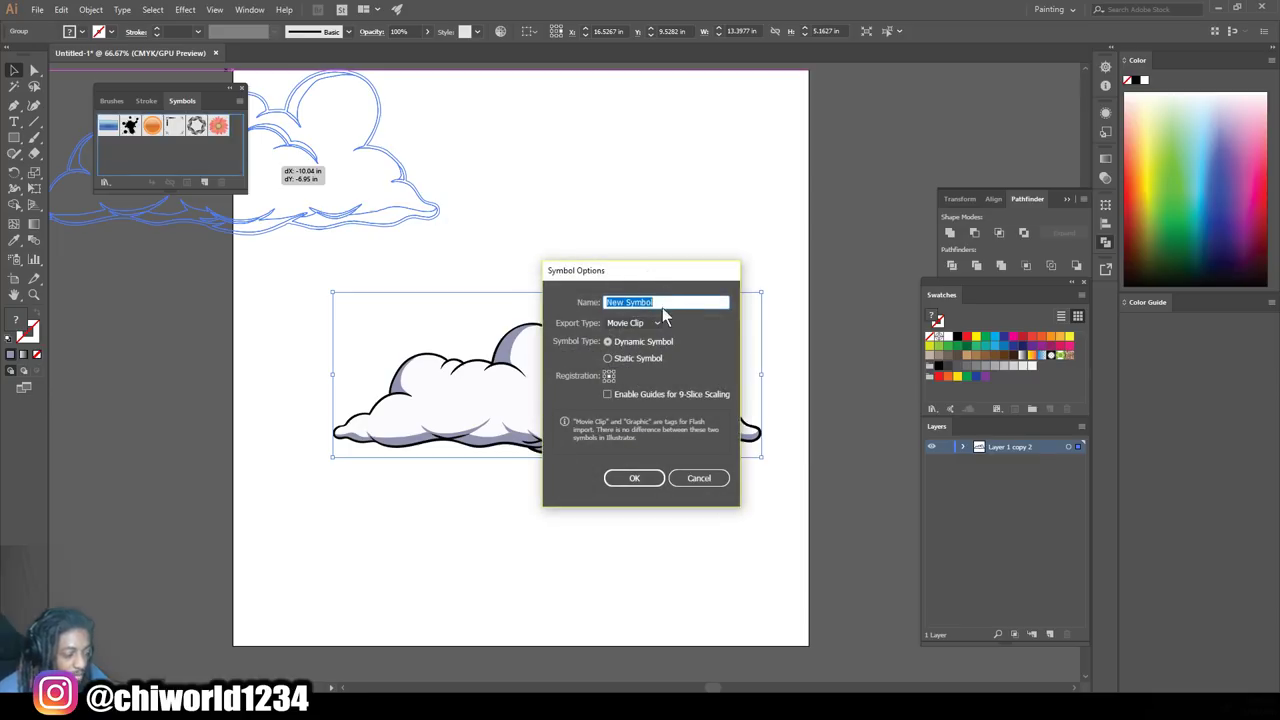
click(634, 479)
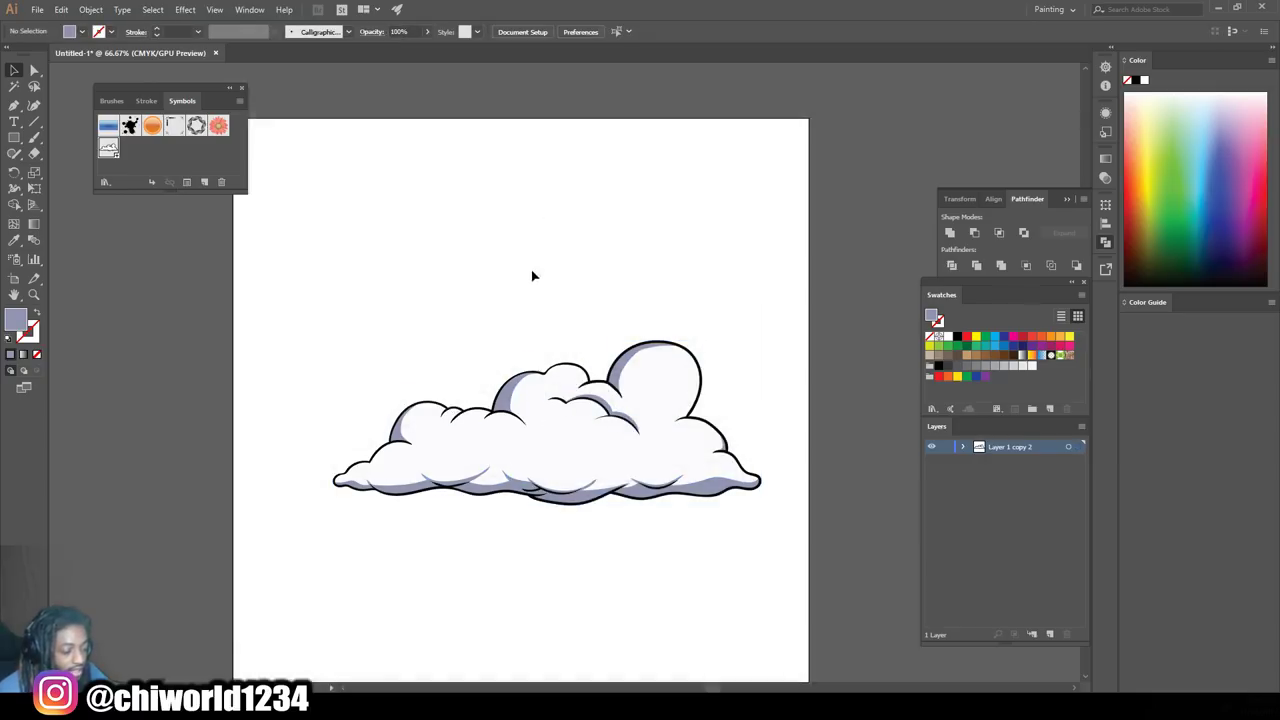
drag(641, 388, 605, 196)
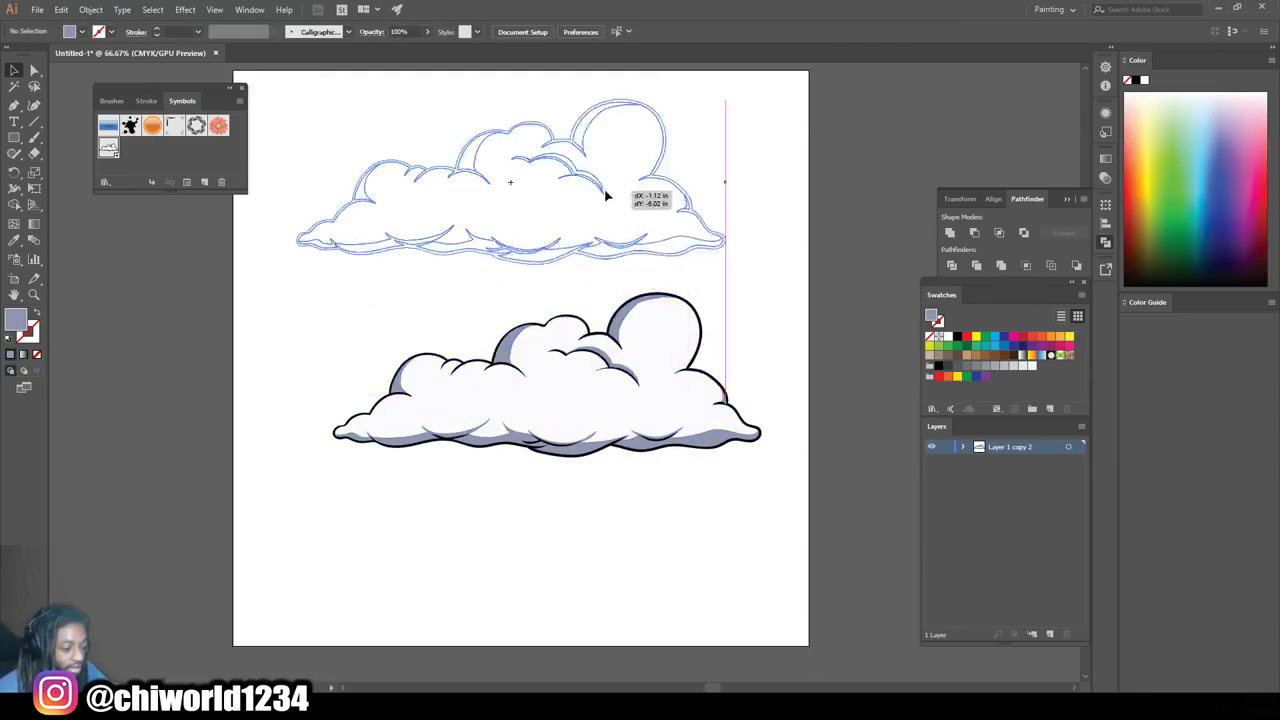
key(Delete)
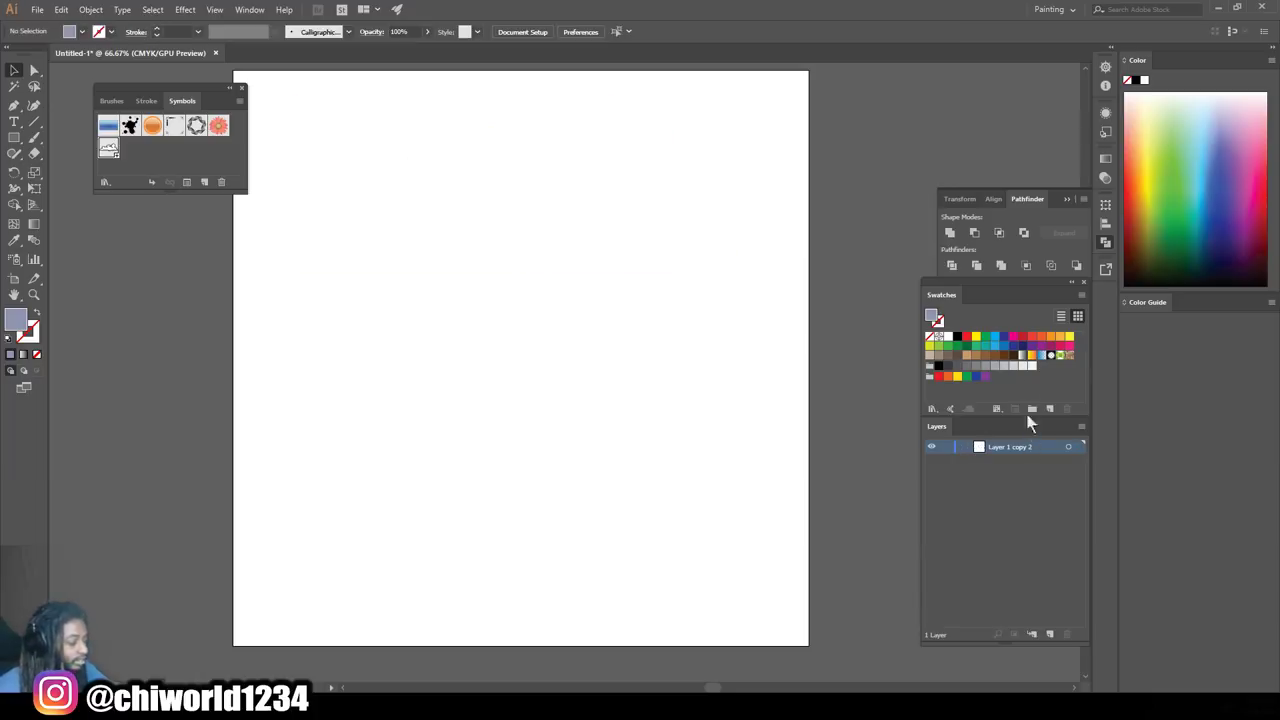
click(967, 347)
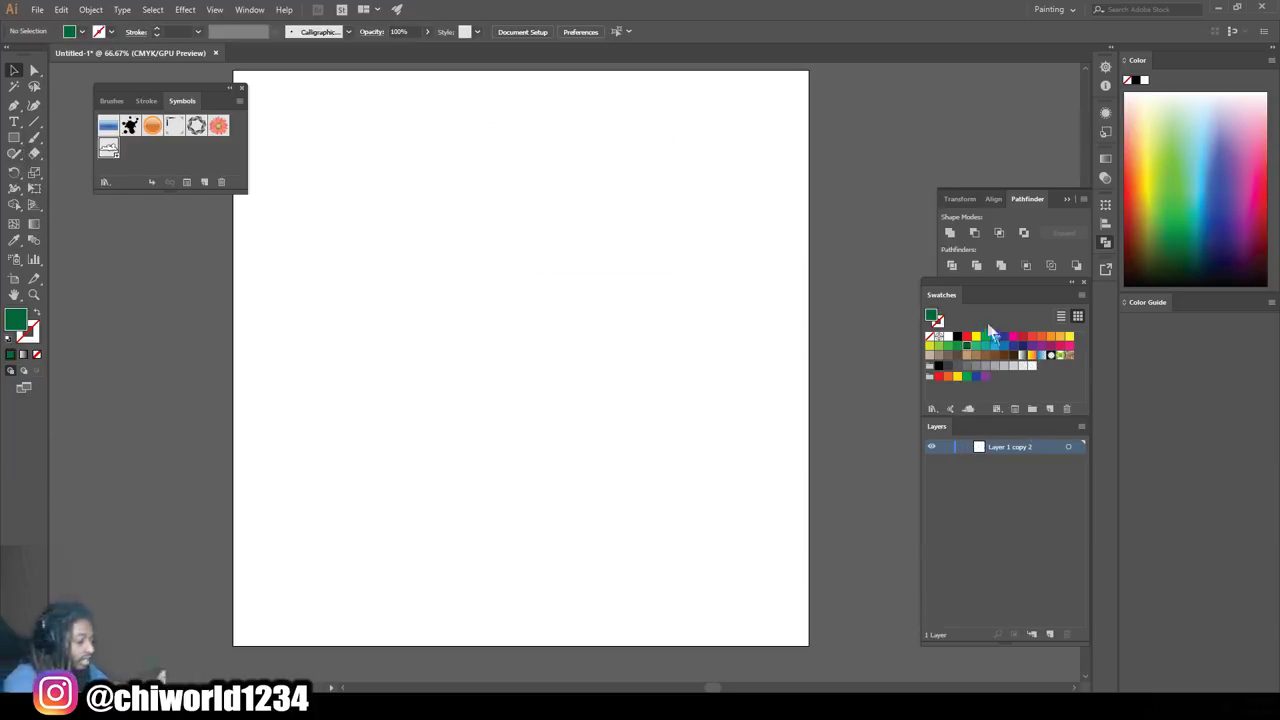
Set the fill colour to a pale light blue via the Color Picker
click(994, 337)
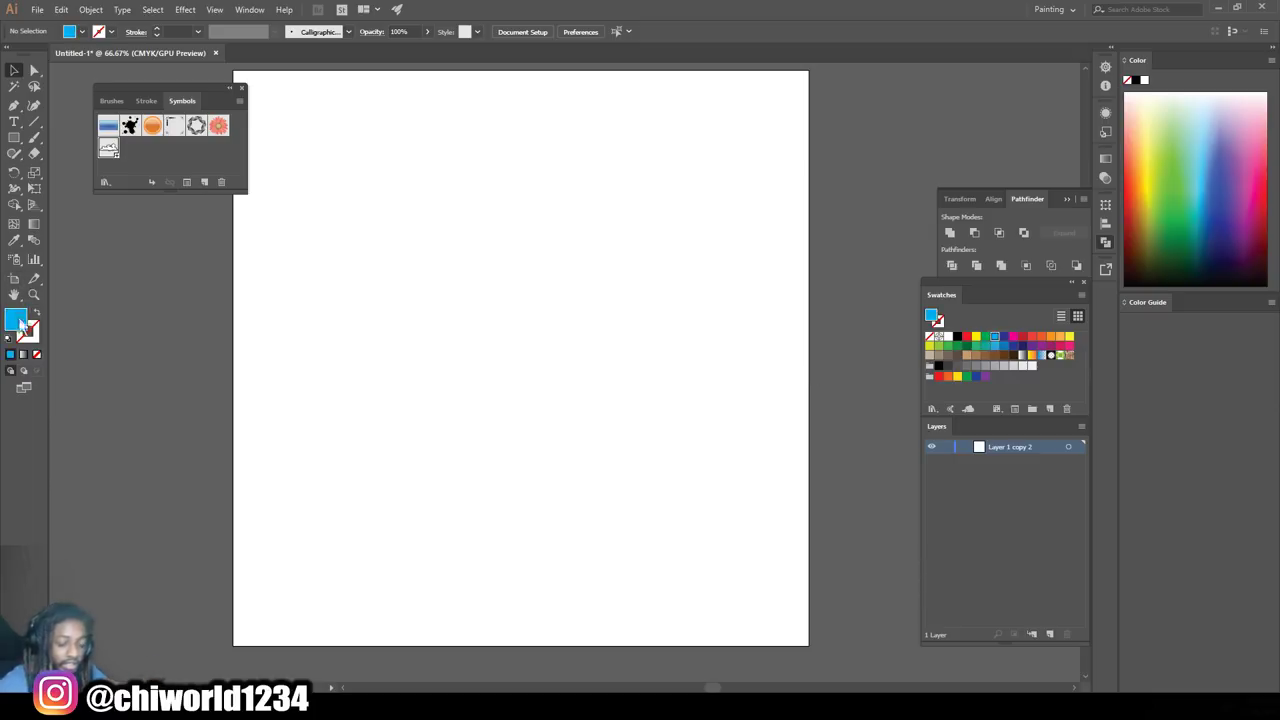
double_click(18, 320)
drag(764, 386, 778, 370)
click(1020, 382)
With the Paintbrush at 10 pt, paint a test stroke on the right of the page
click(34, 137)
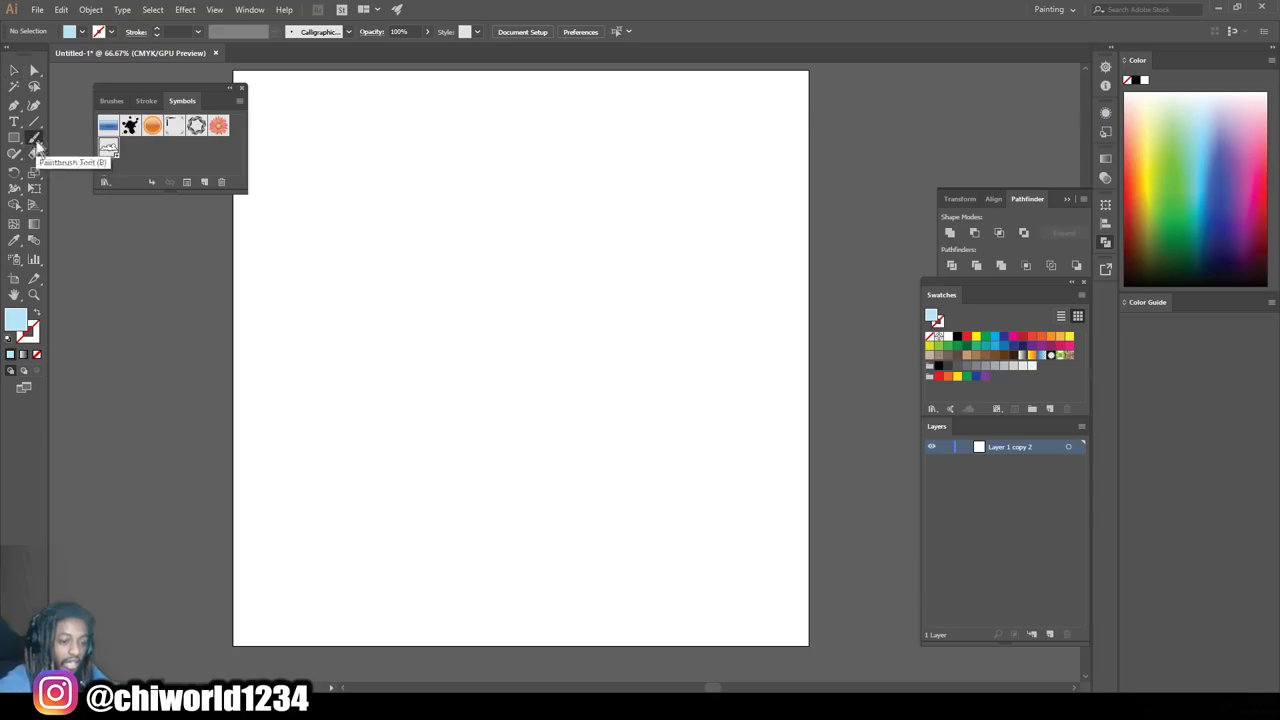
click(197, 31)
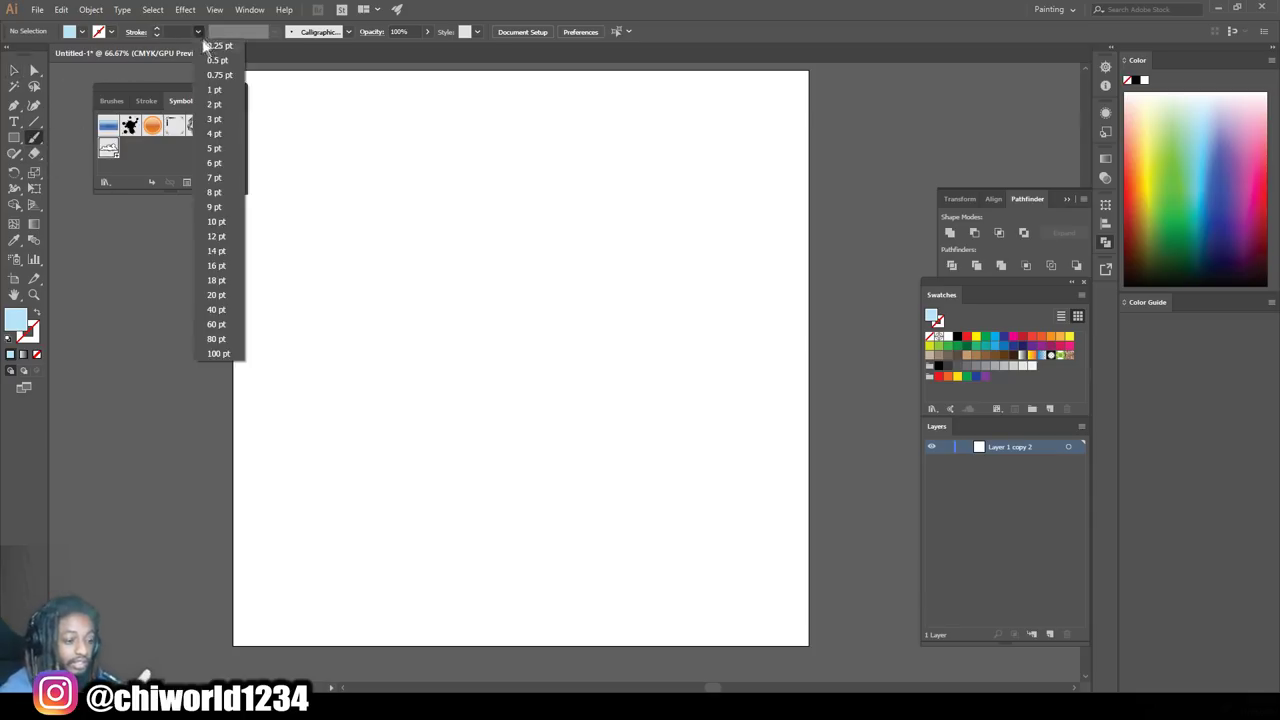
click(215, 224)
drag(855, 469, 727, 466)
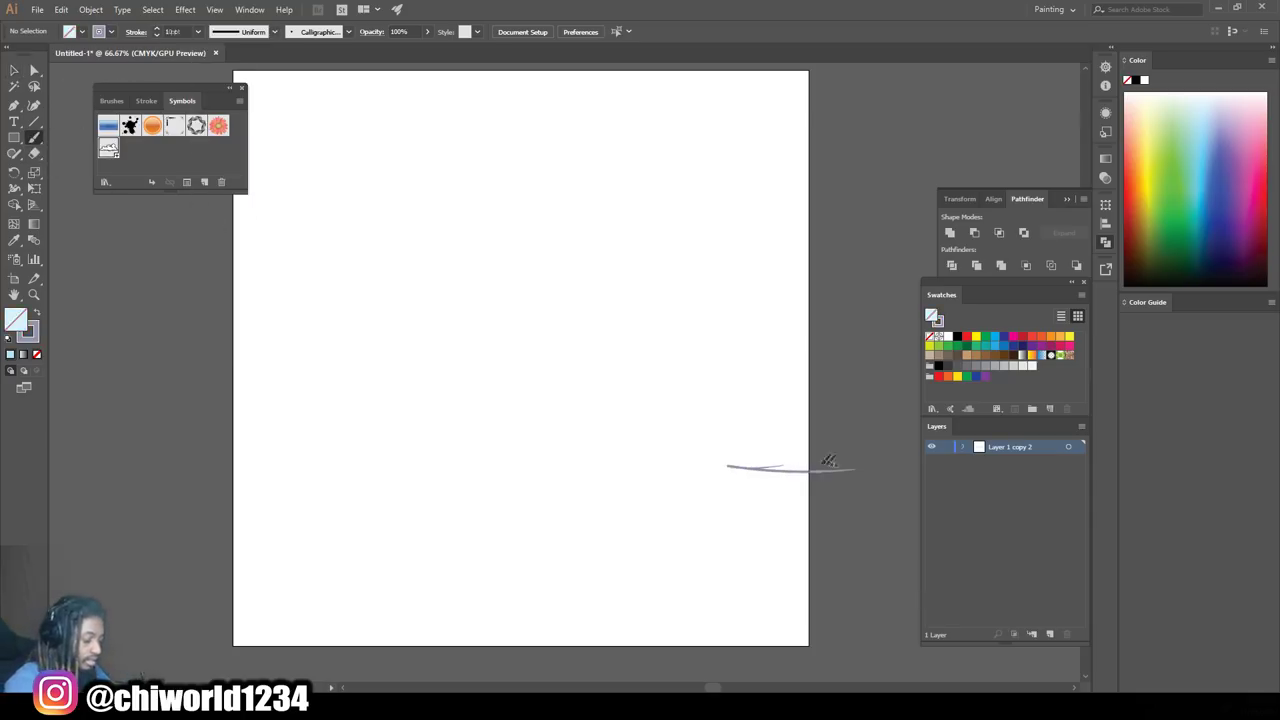
Change the stroke colour to a light saturated cyan and paint a test stroke with it
double_click(28, 331)
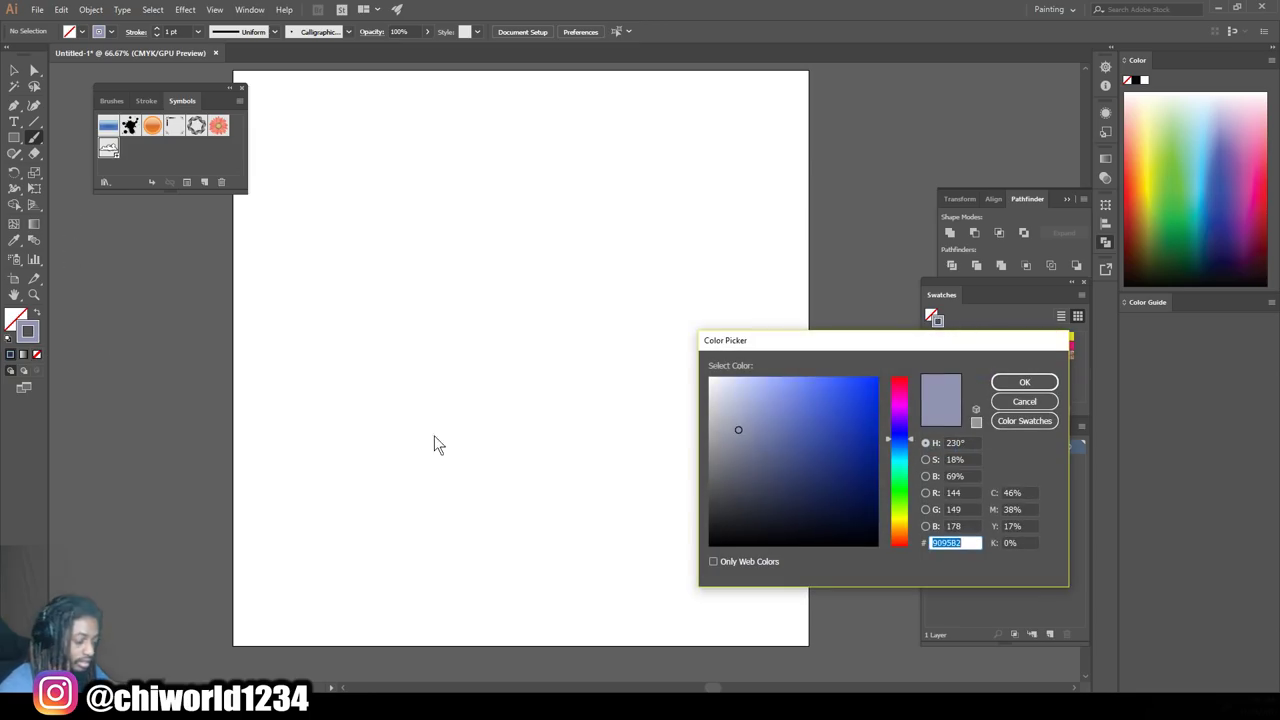
click(735, 372)
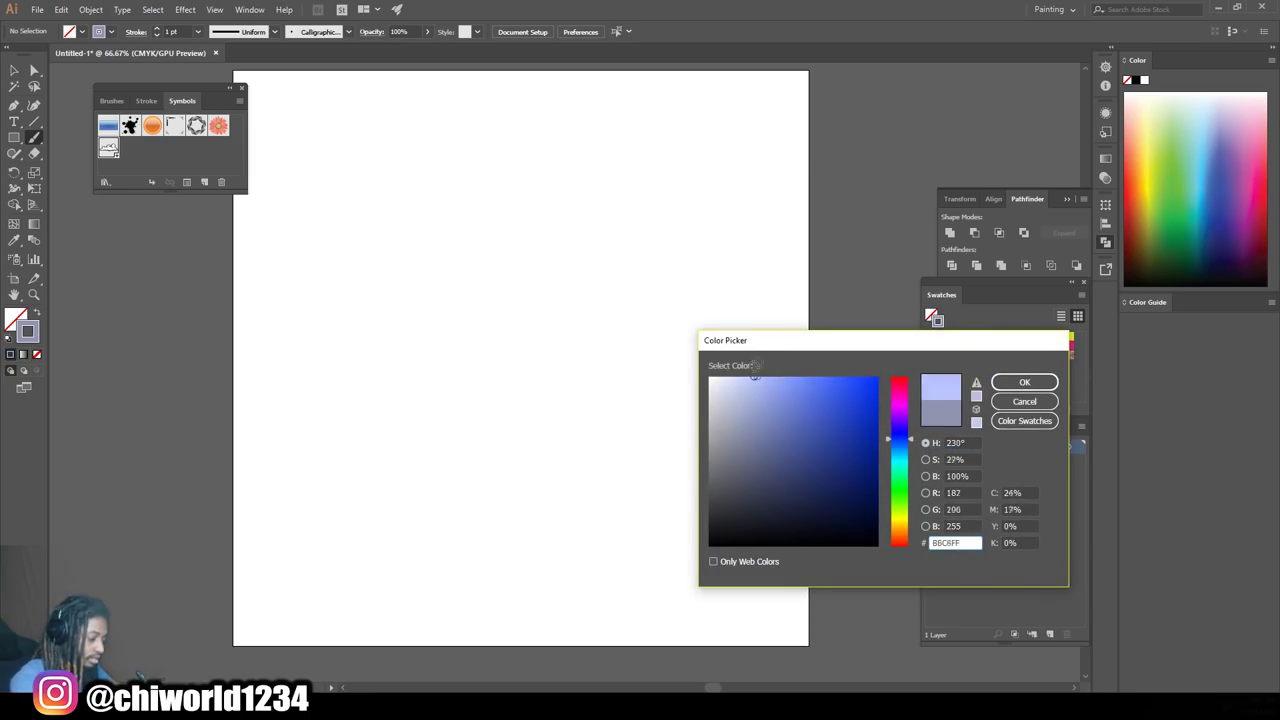
drag(903, 455, 899, 470)
click(764, 376)
click(1024, 382)
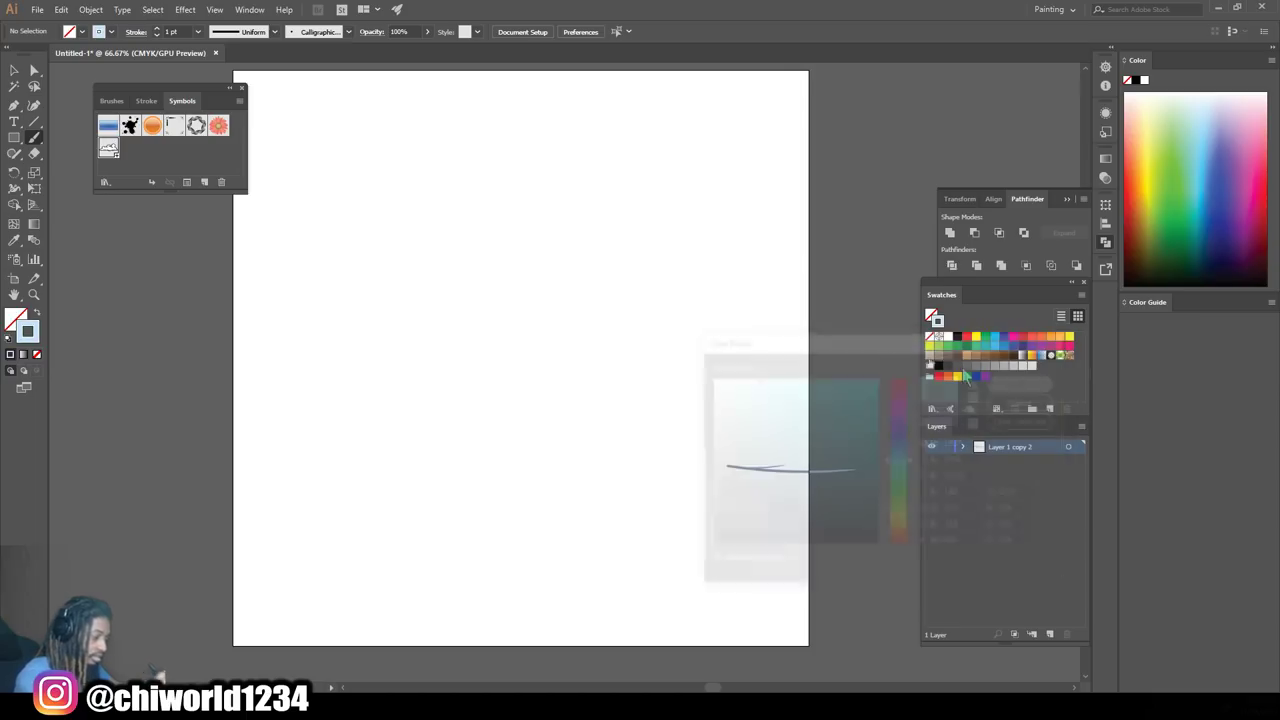
drag(783, 337, 694, 427)
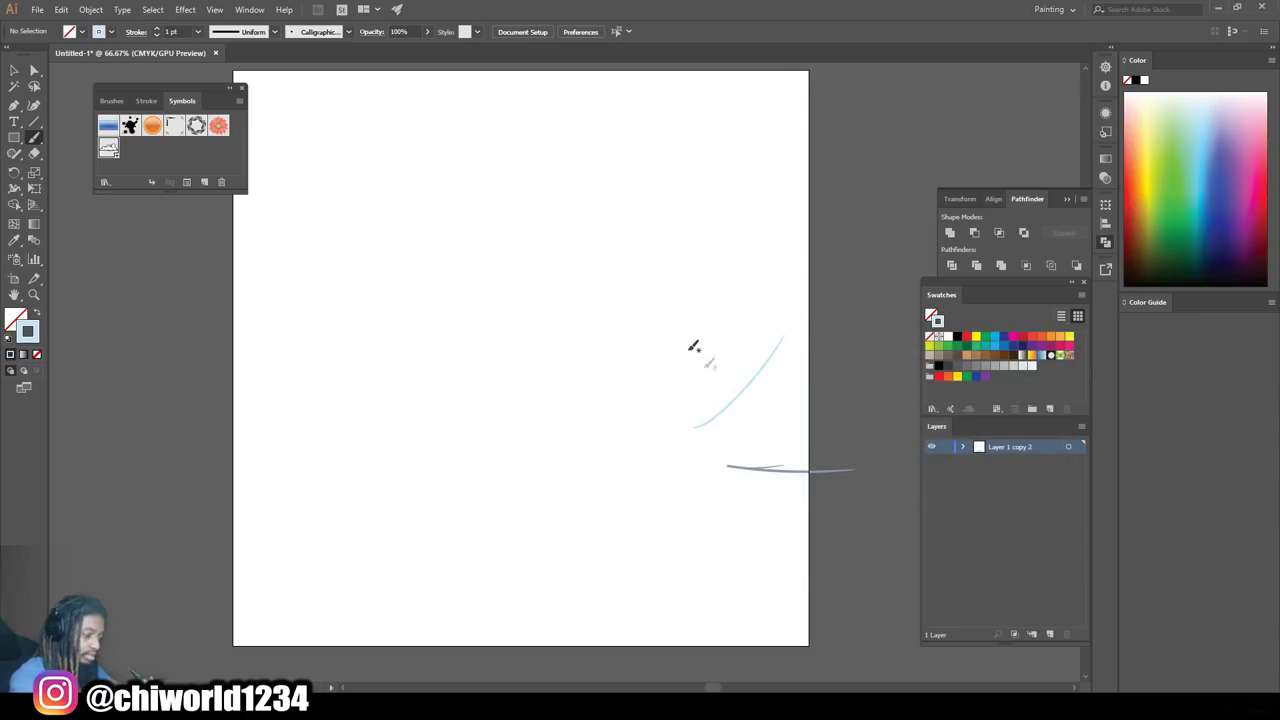
click(198, 31)
Paint a 14 pt light-cyan stroke, then a 60 pt light-blue sky over the page
click(217, 250)
drag(845, 447, 455, 460)
click(198, 31)
click(222, 268)
mouse_move(223, 443)
mouse_down()
mouse_move(636, 438)
mouse_move(700, 380)
mouse_move(257, 349)
mouse_move(831, 309)
mouse_move(184, 266)
mouse_move(837, 191)
mouse_move(170, 72)
mouse_move(777, 97)
mouse_move(433, 87)
mouse_up()
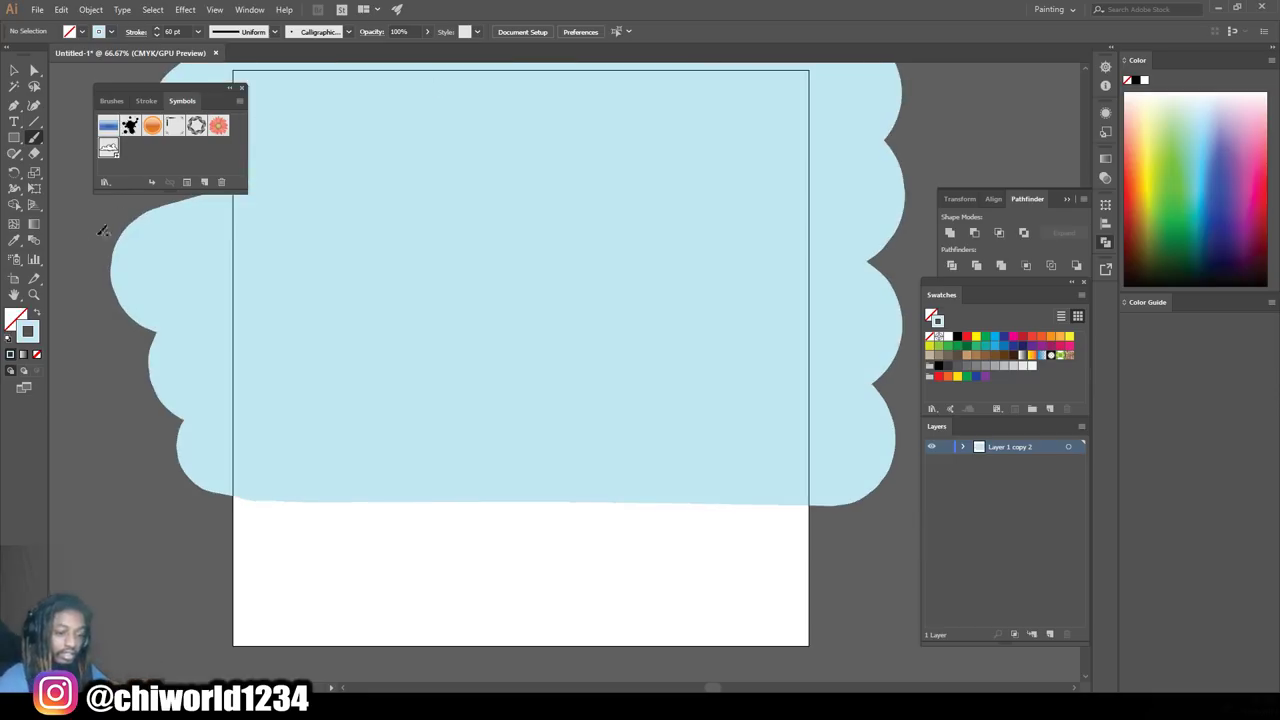
Paint a dark-green hill along the bottom, a yellow sun top-right, and place a cloud symbol
click(964, 346)
mouse_move(860, 640)
mouse_down()
mouse_move(830, 560)
mouse_move(500, 500)
mouse_move(186, 587)
mouse_move(430, 640)
mouse_move(905, 610)
mouse_up()
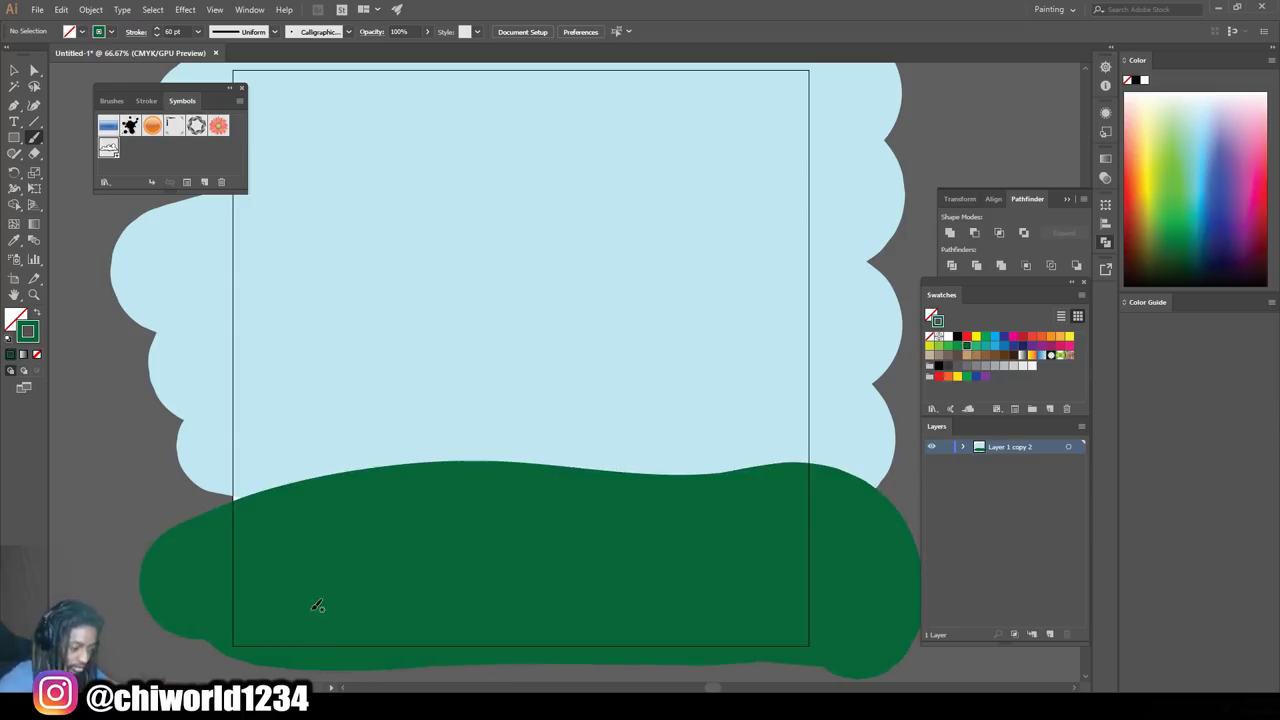
scroll(423, 424, up, 2)
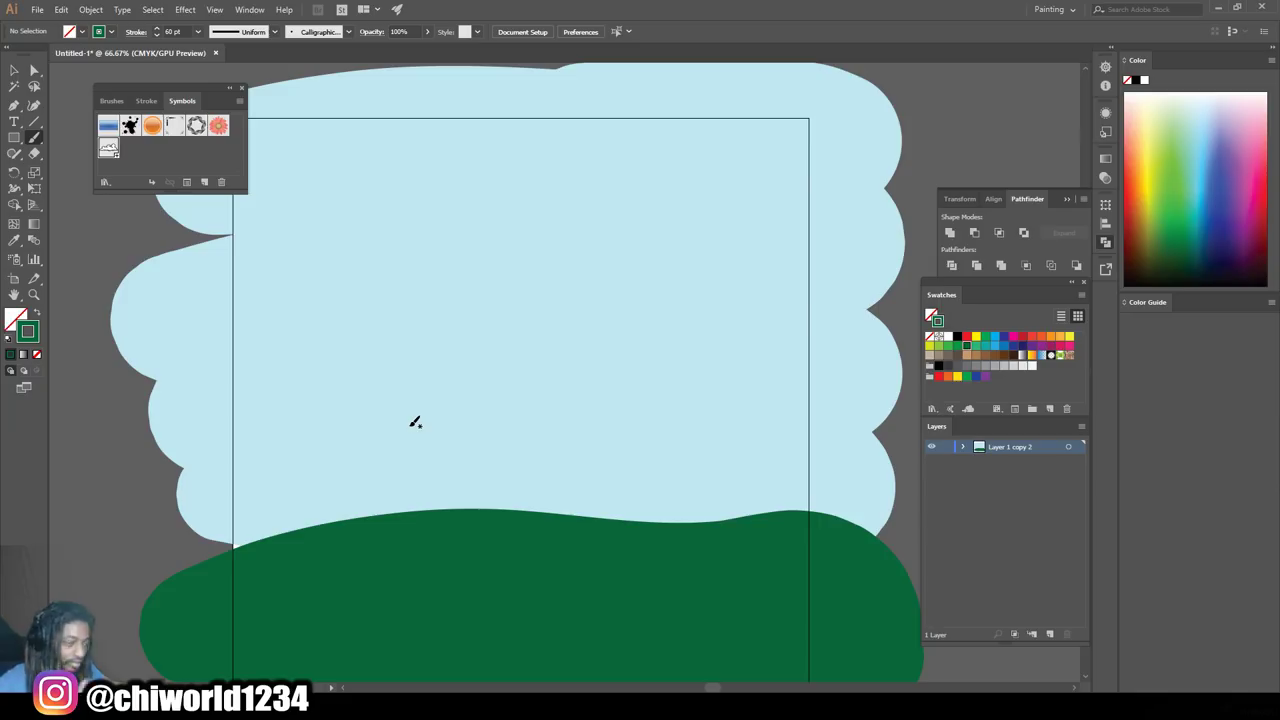
click(976, 336)
drag(714, 177, 725, 178)
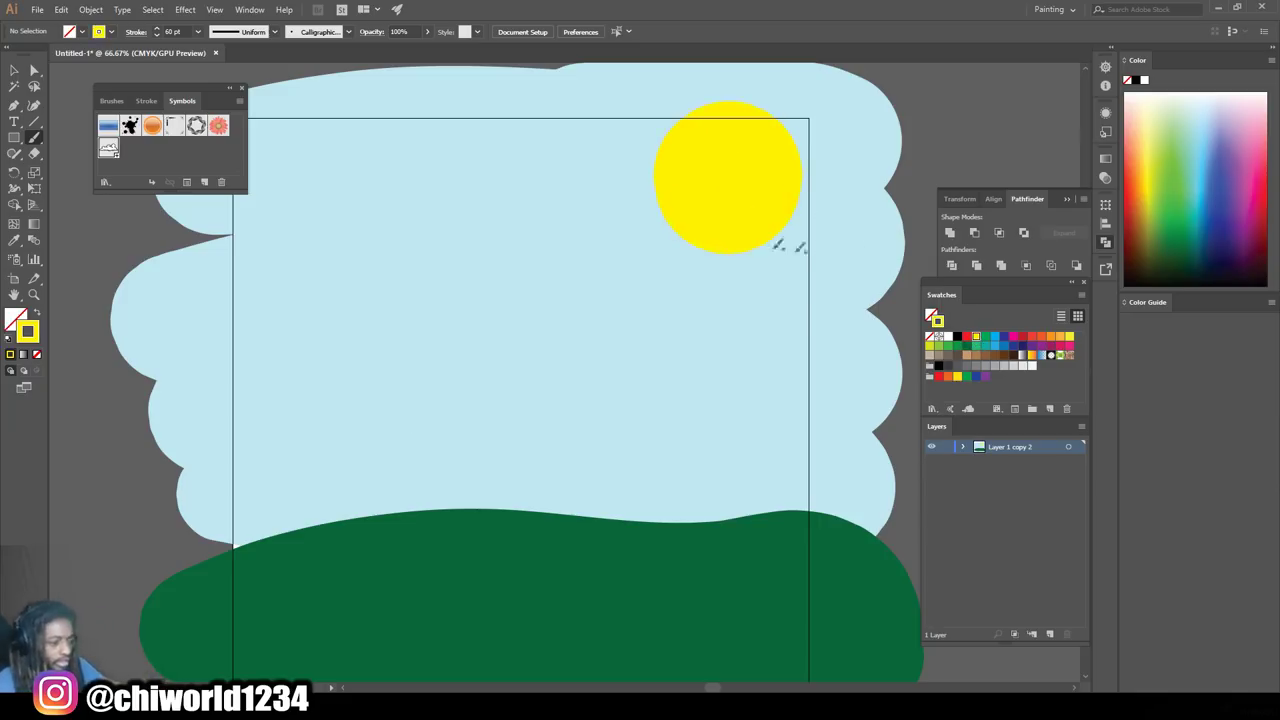
drag(108, 148, 585, 236)
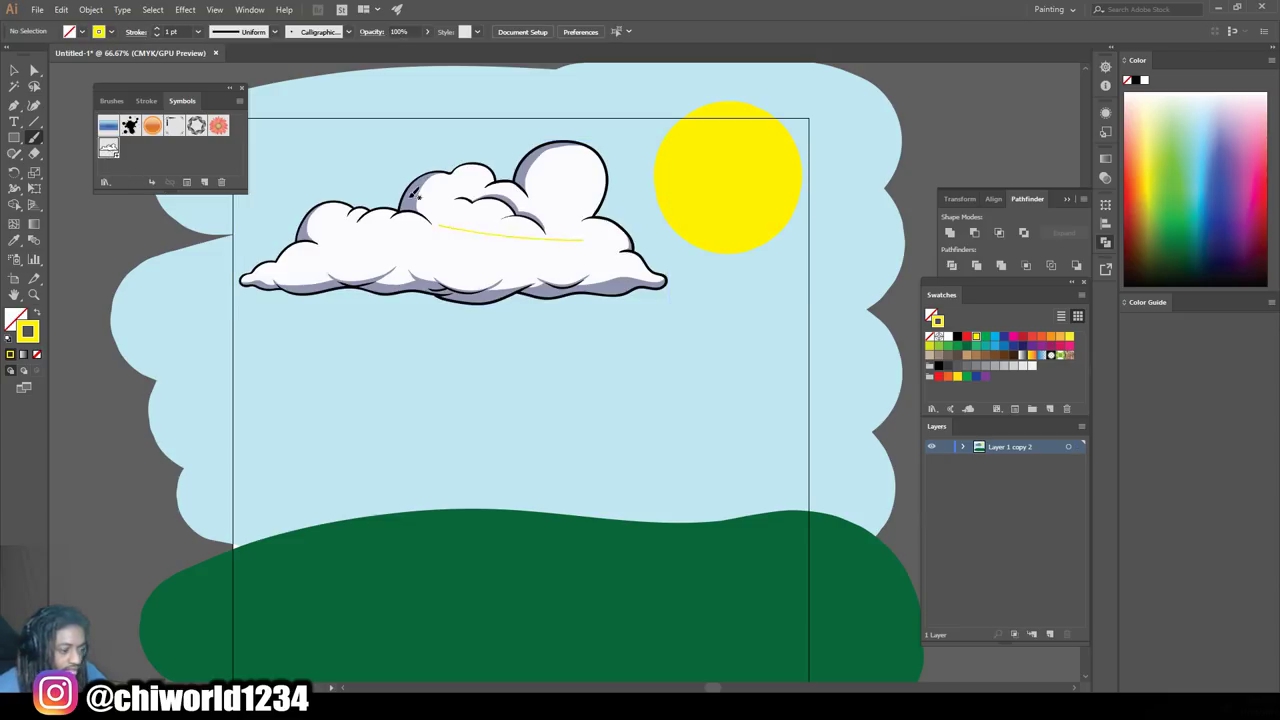
Undo the stray yellow stroke, then reposition and shrink the cloud instance
key(ctrl+z)
key(ctrl+z)
click(14, 70)
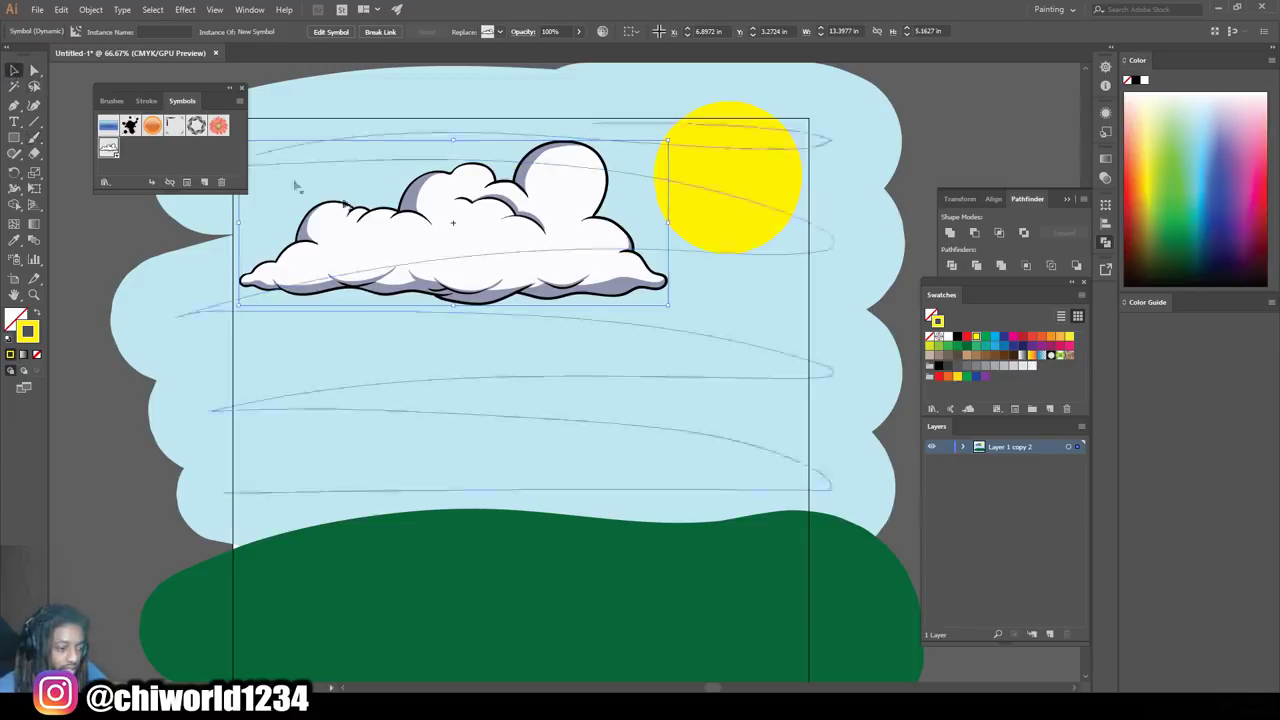
drag(405, 238, 566, 258)
drag(400, 324, 570, 240)
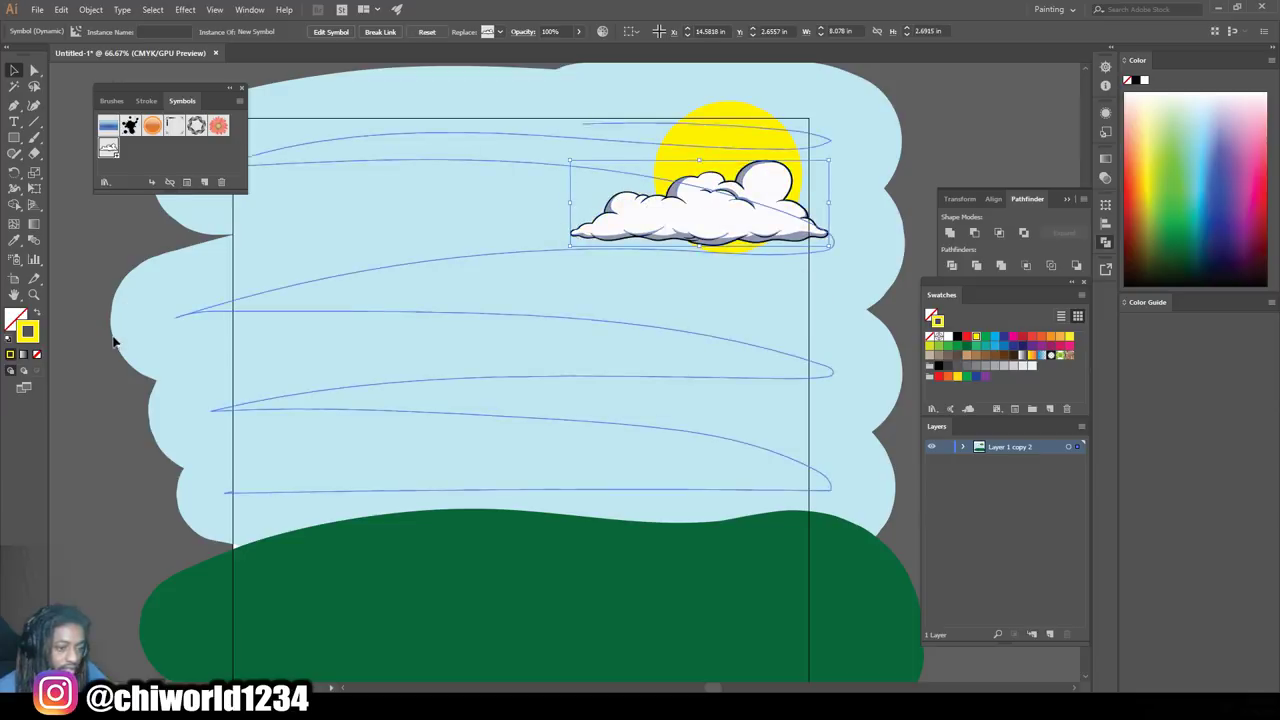
click(178, 311)
Place a second cloud instance and move and resize the large cloud beside it
drag(110, 147, 340, 208)
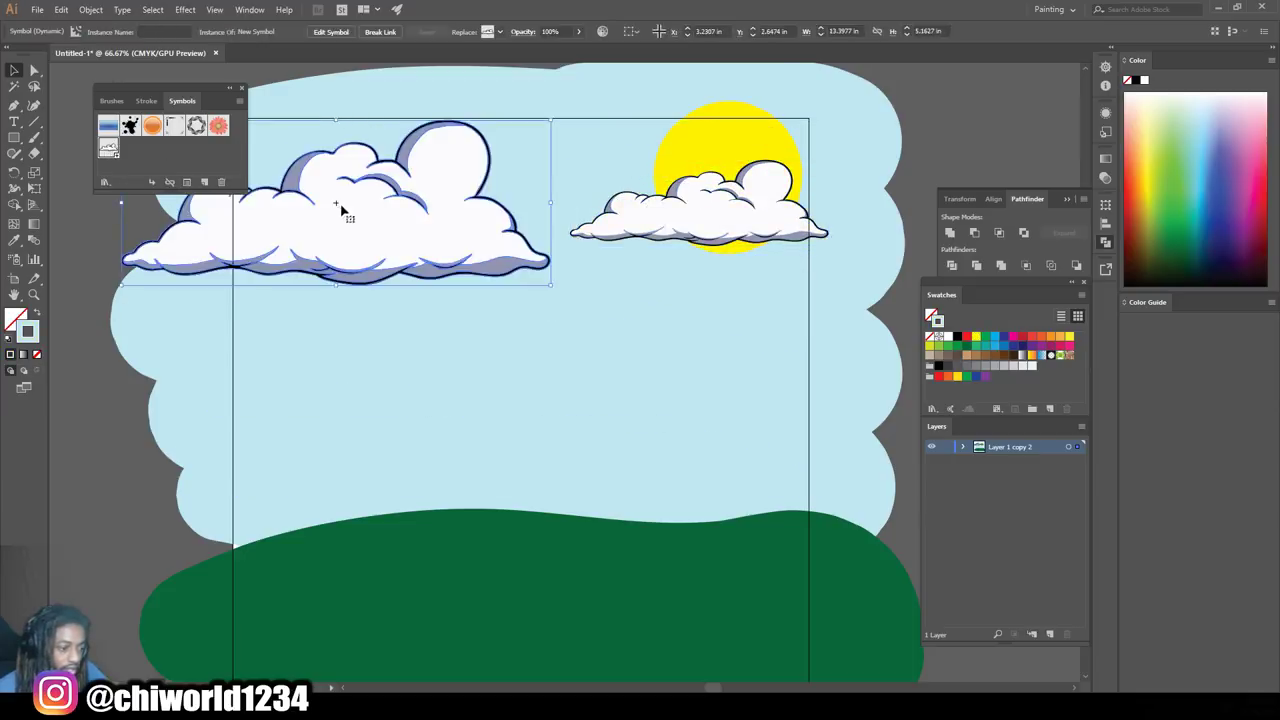
drag(468, 242, 614, 259)
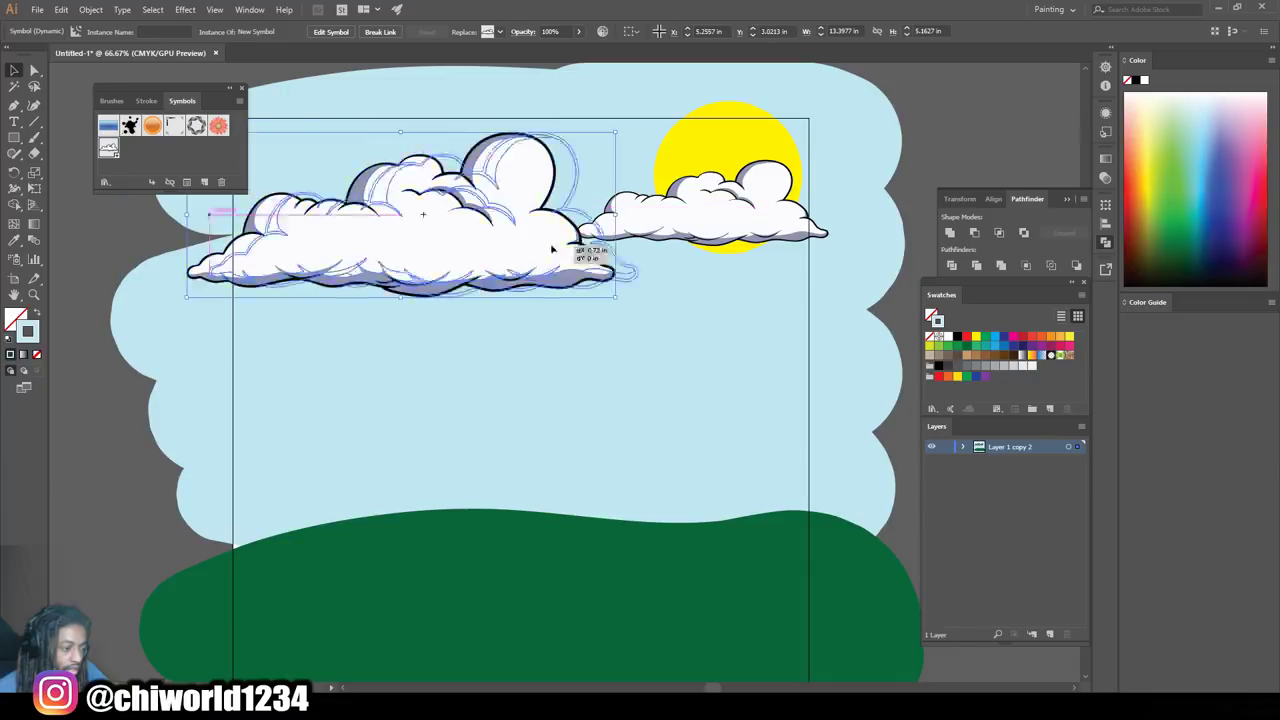
drag(612, 259, 632, 248)
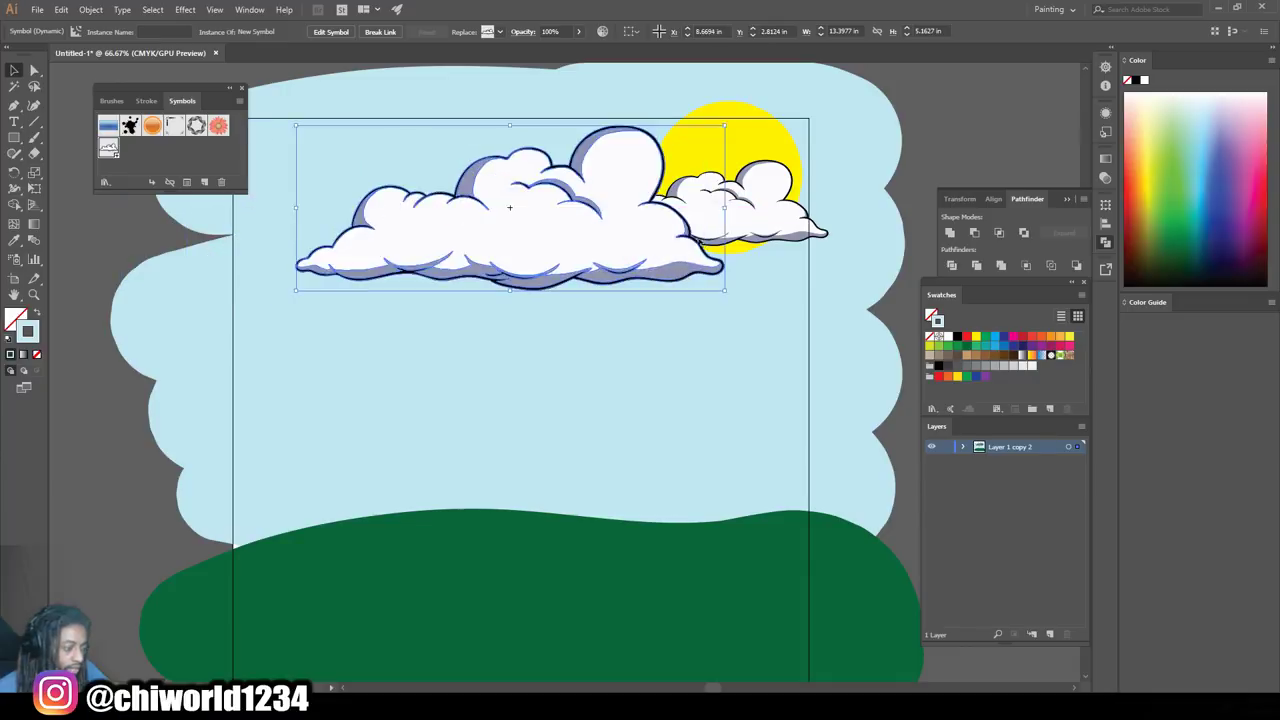
drag(726, 129, 733, 141)
drag(592, 239, 625, 233)
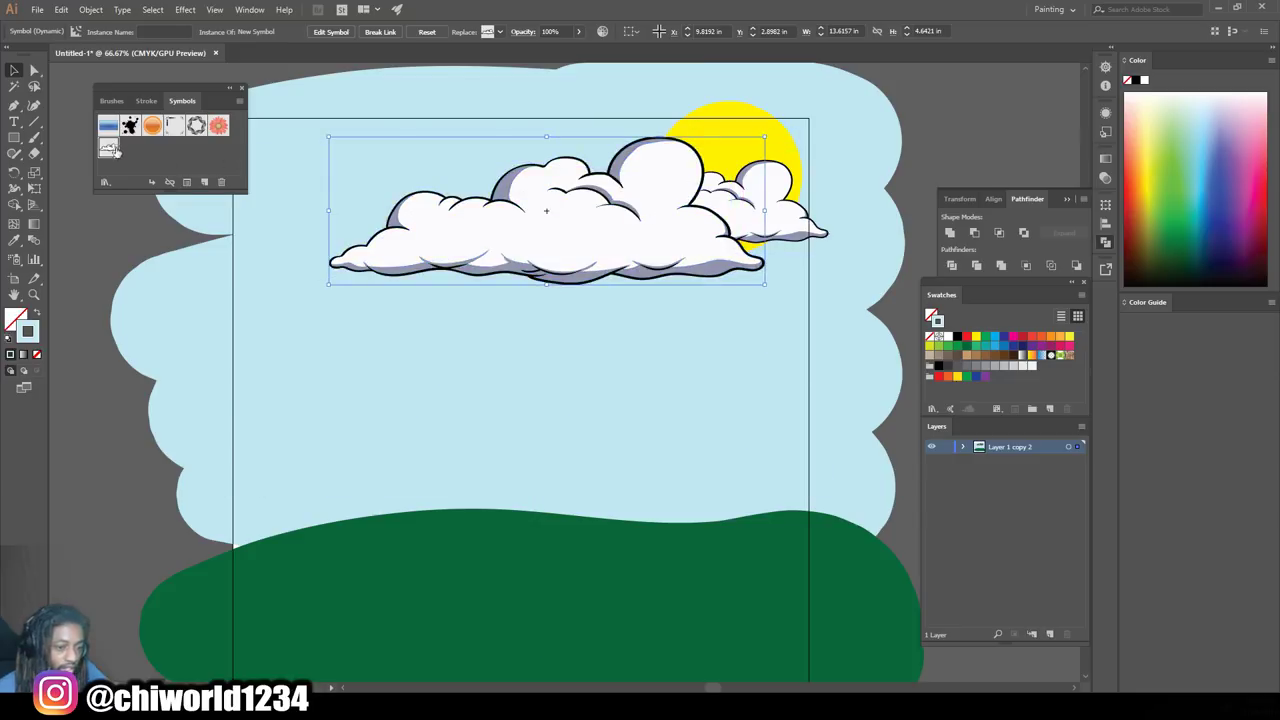
Place a third cloud instance at the left, shrink it and move it up-right, then view all clouds
drag(112, 150, 350, 190)
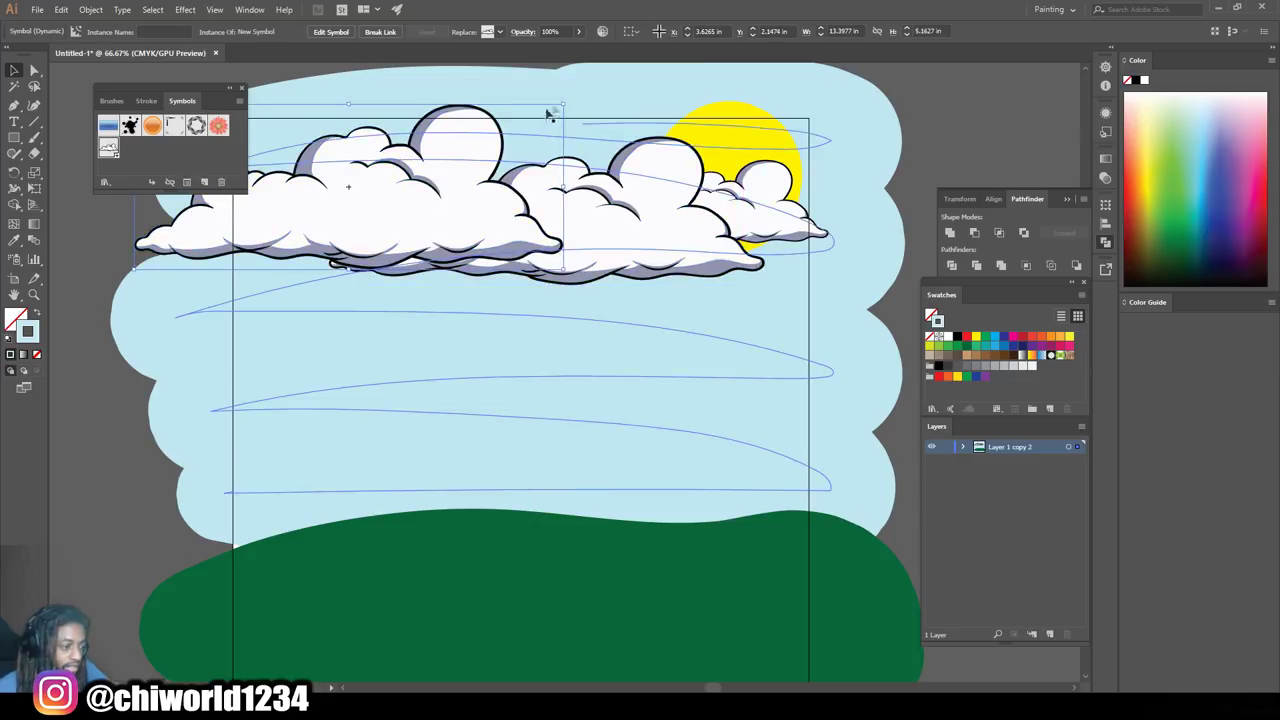
drag(564, 104, 484, 142)
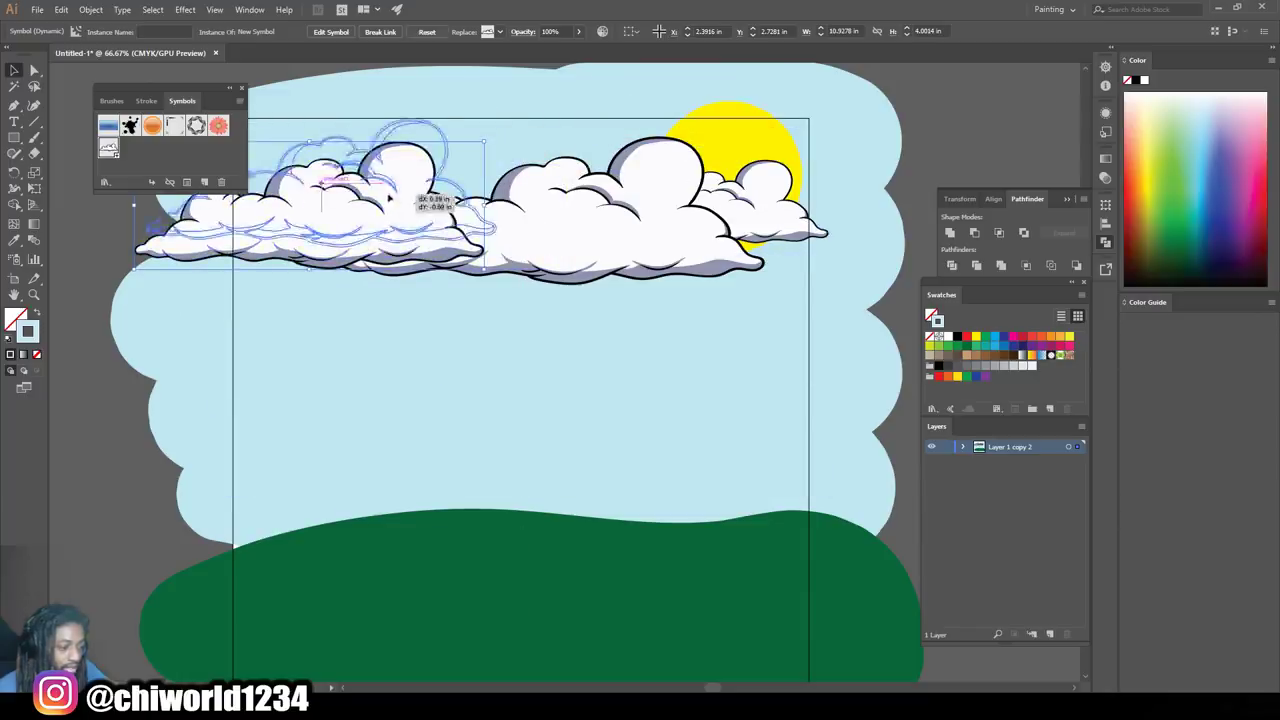
drag(403, 213, 431, 184)
key(ctrl+minus)
scroll(830, 432, up, 1)
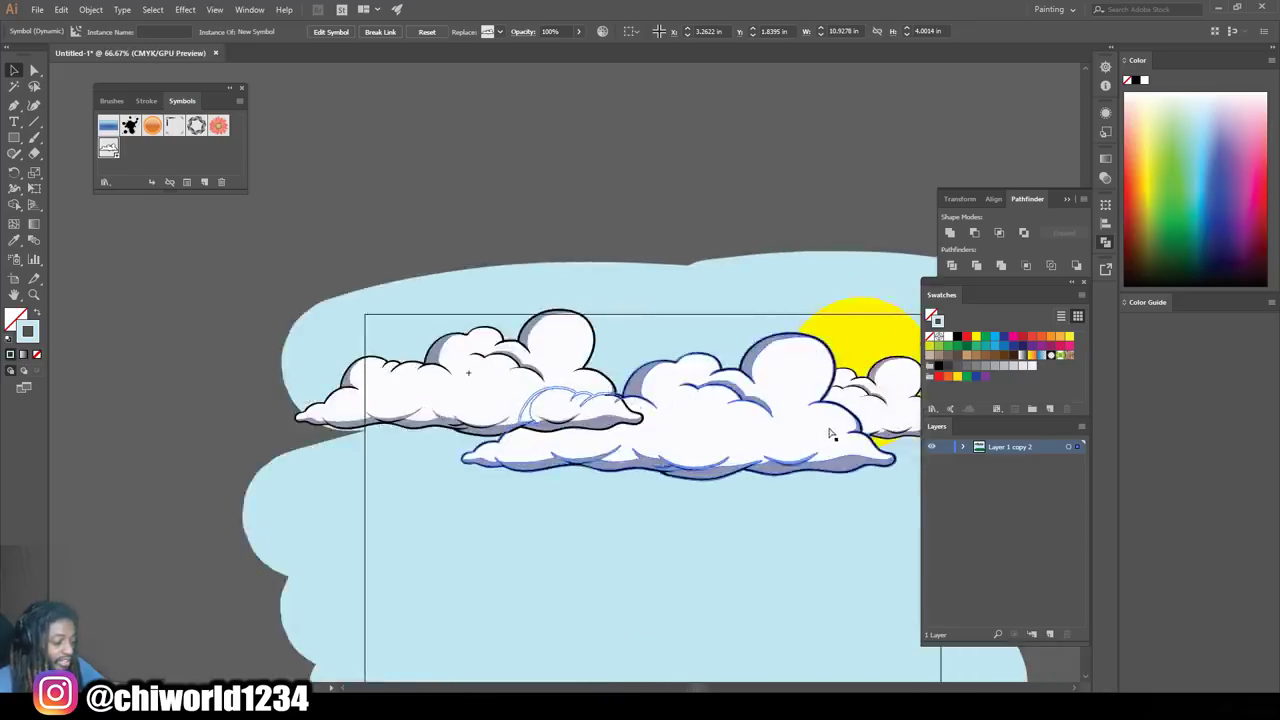
scroll(850, 430, right, 3)
scroll(890, 428, down, 2)
scroll(895, 422, down, 2)
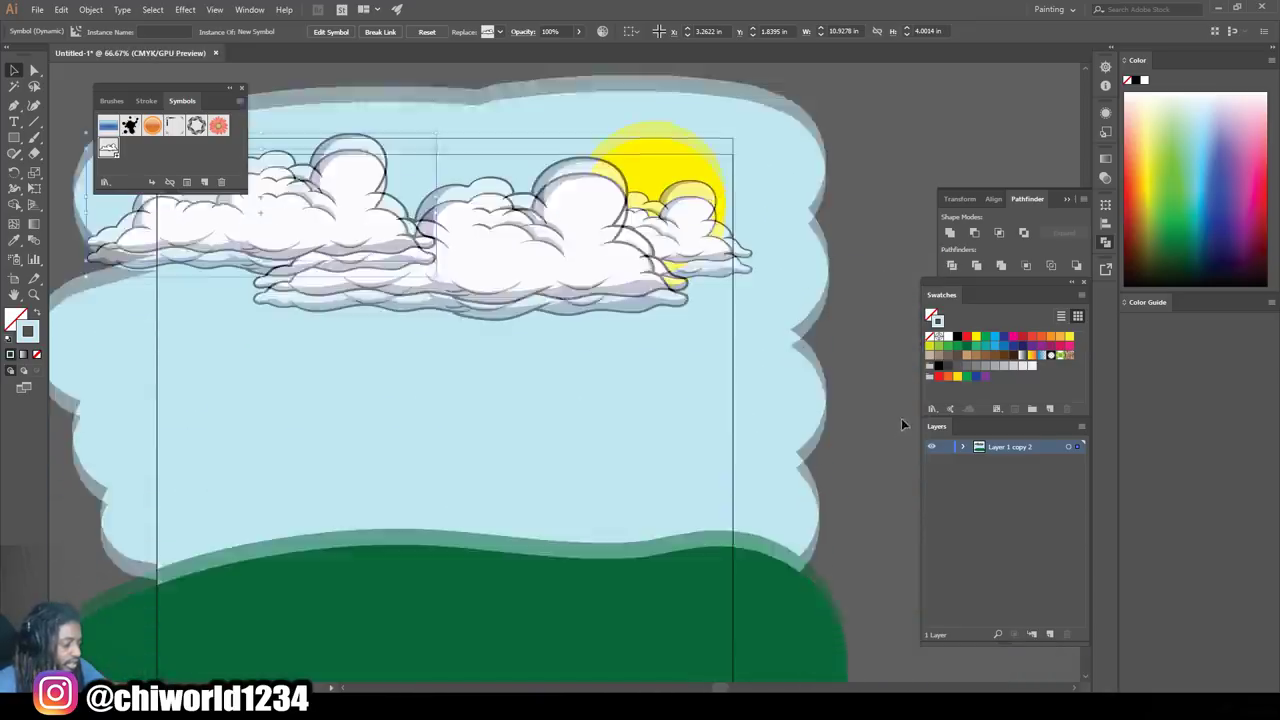
scroll(805, 430, down, 1)
scroll(814, 443, up, 1)
scroll(502, 222, up, 1)
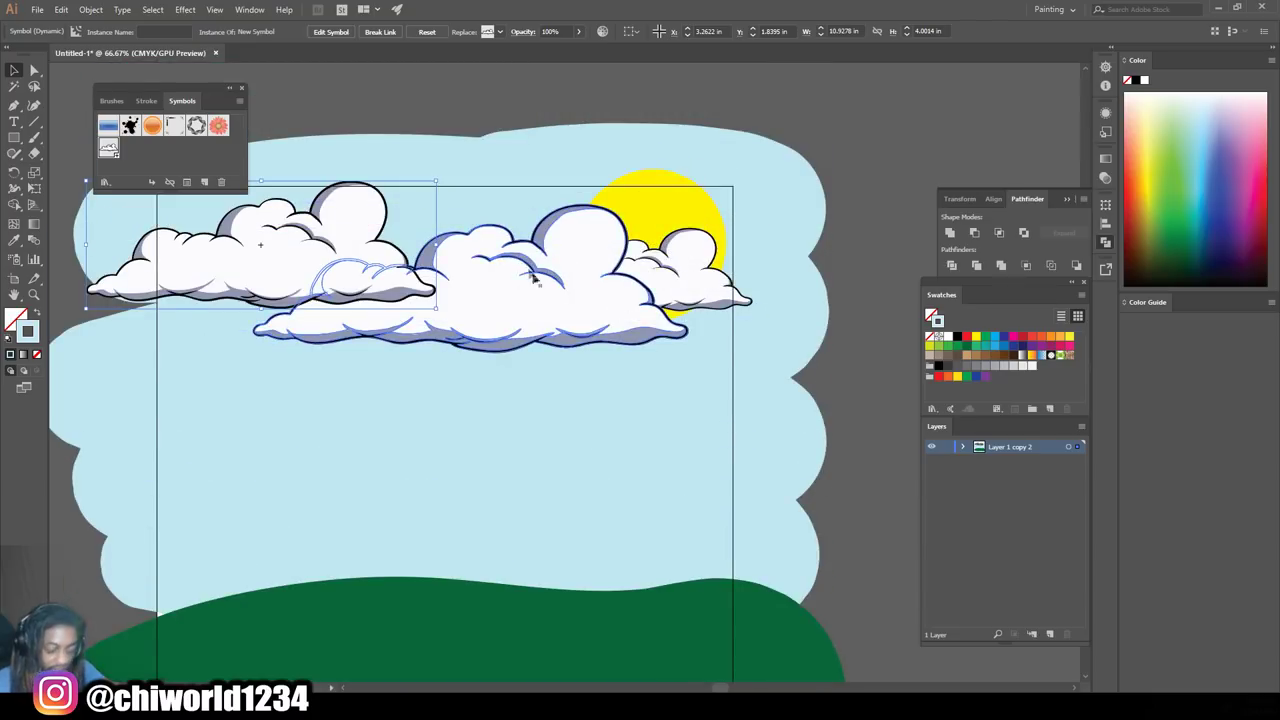
Add the middle big cloud and small right cloud to the selection, then open Edit > Edit Colors > Recolor with Preset
shift+click(516, 290)
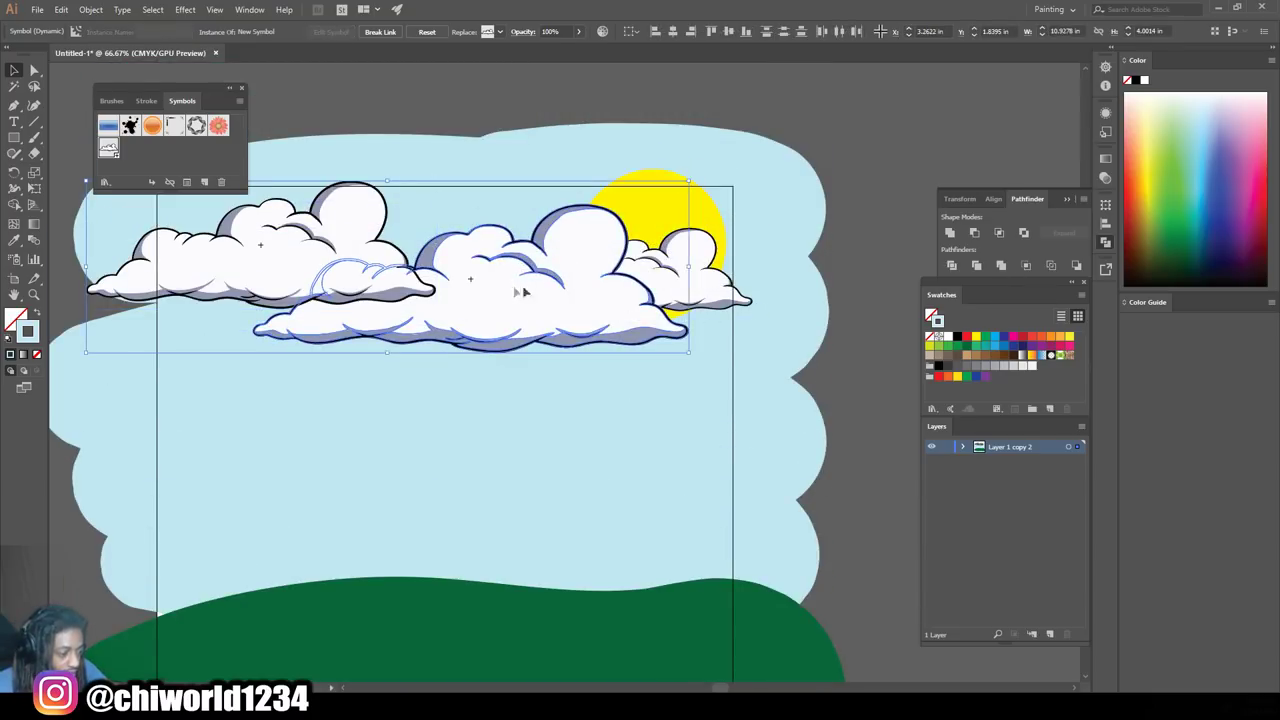
shift+click(676, 285)
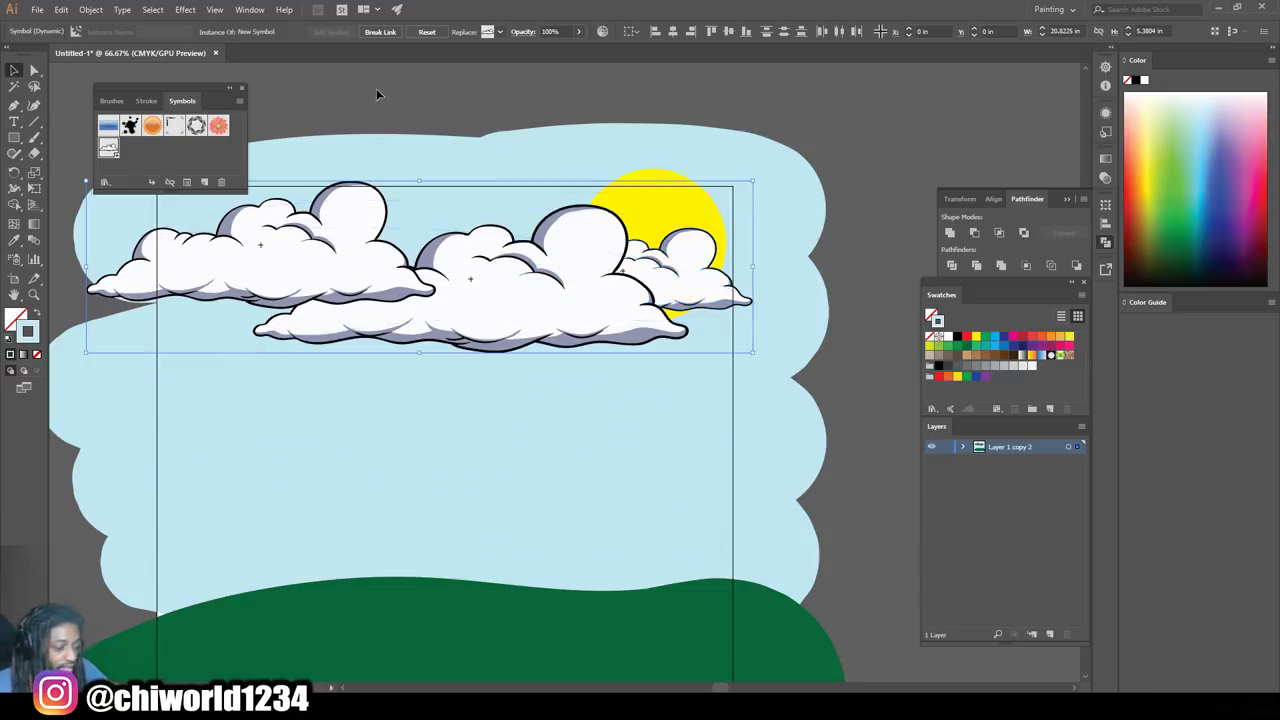
scroll(379, 93, up, 1)
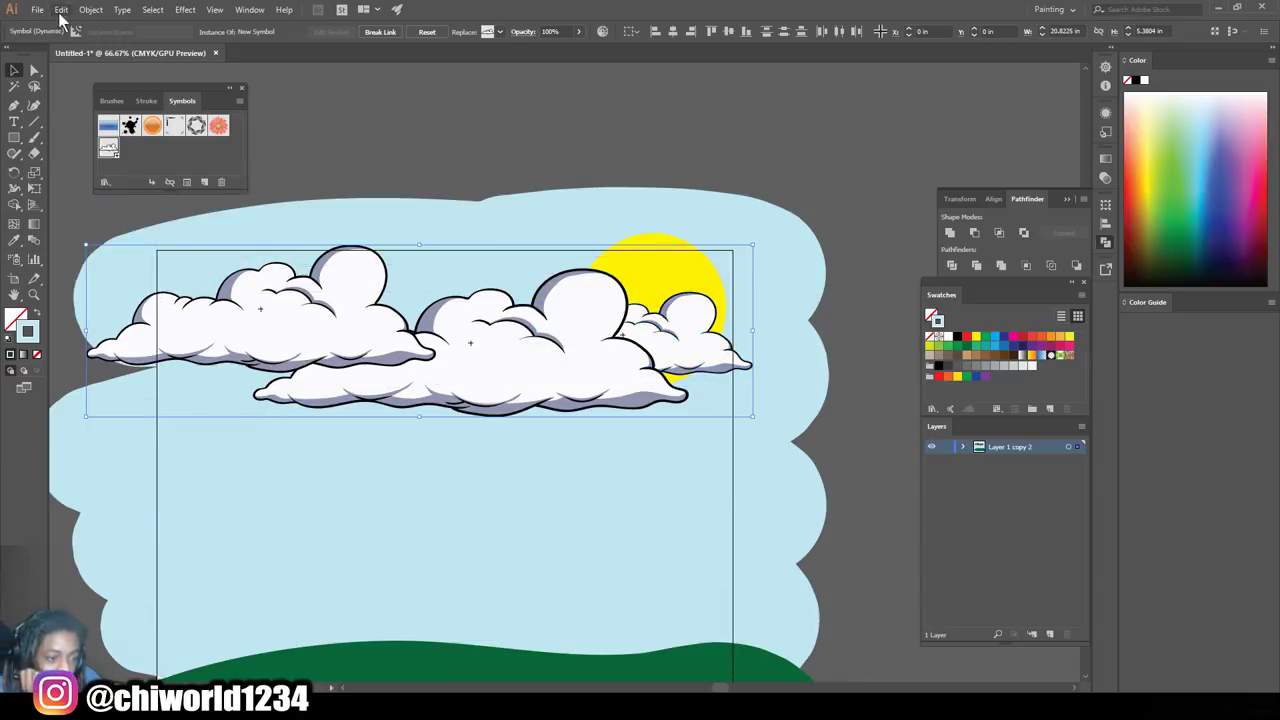
click(60, 10)
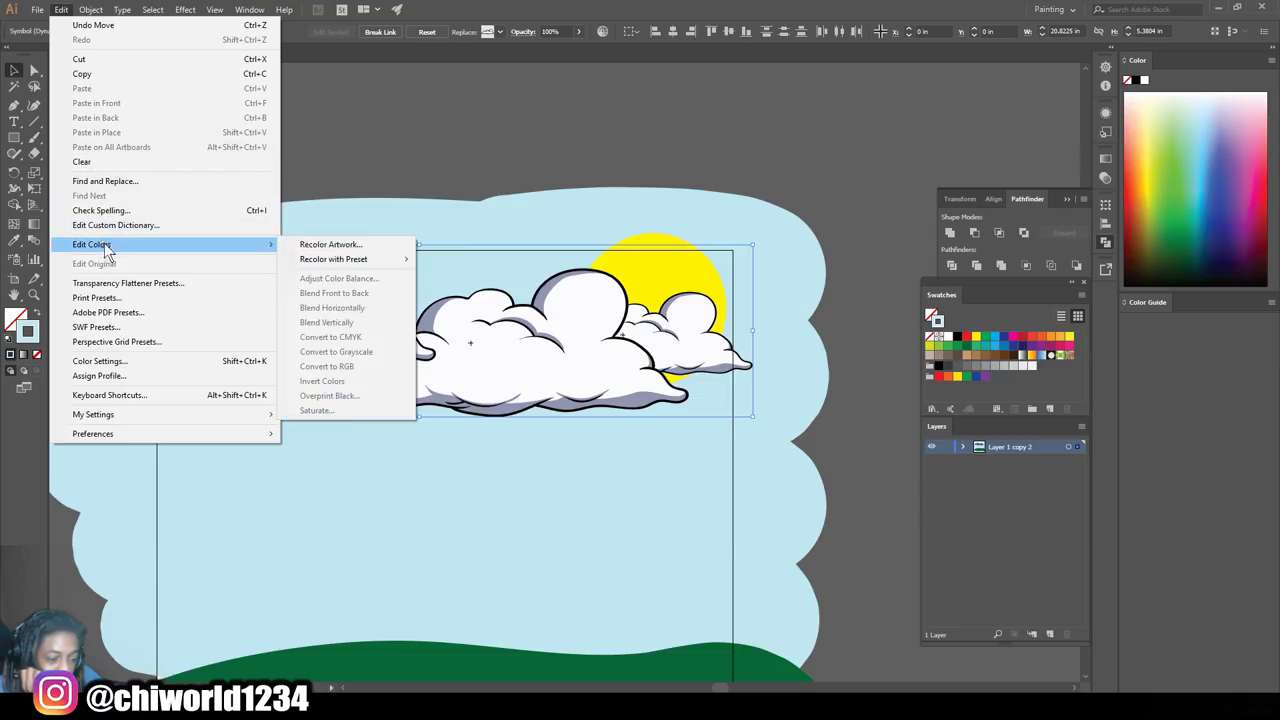
mouse_move(91, 244)
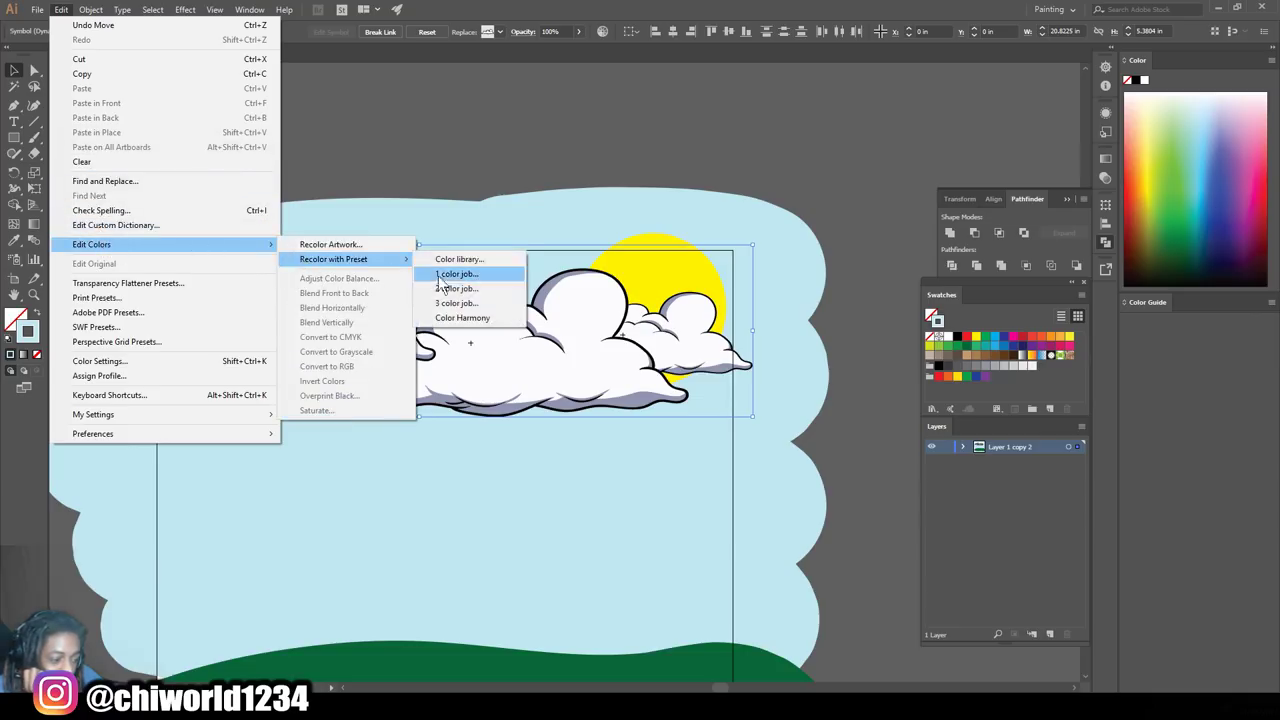
mouse_move(333, 259)
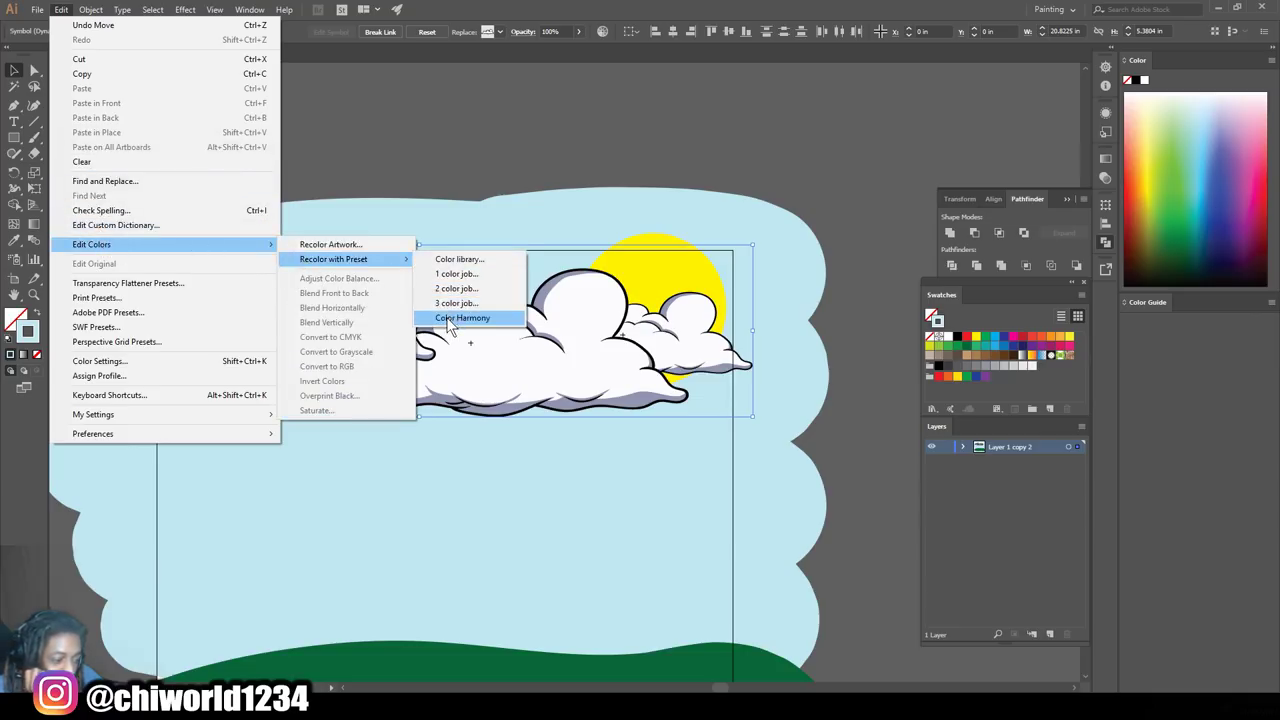
Using Color Harmony recolouring, change the white cloud colour to soft pink (hue about 296, low saturation)
click(450, 318)
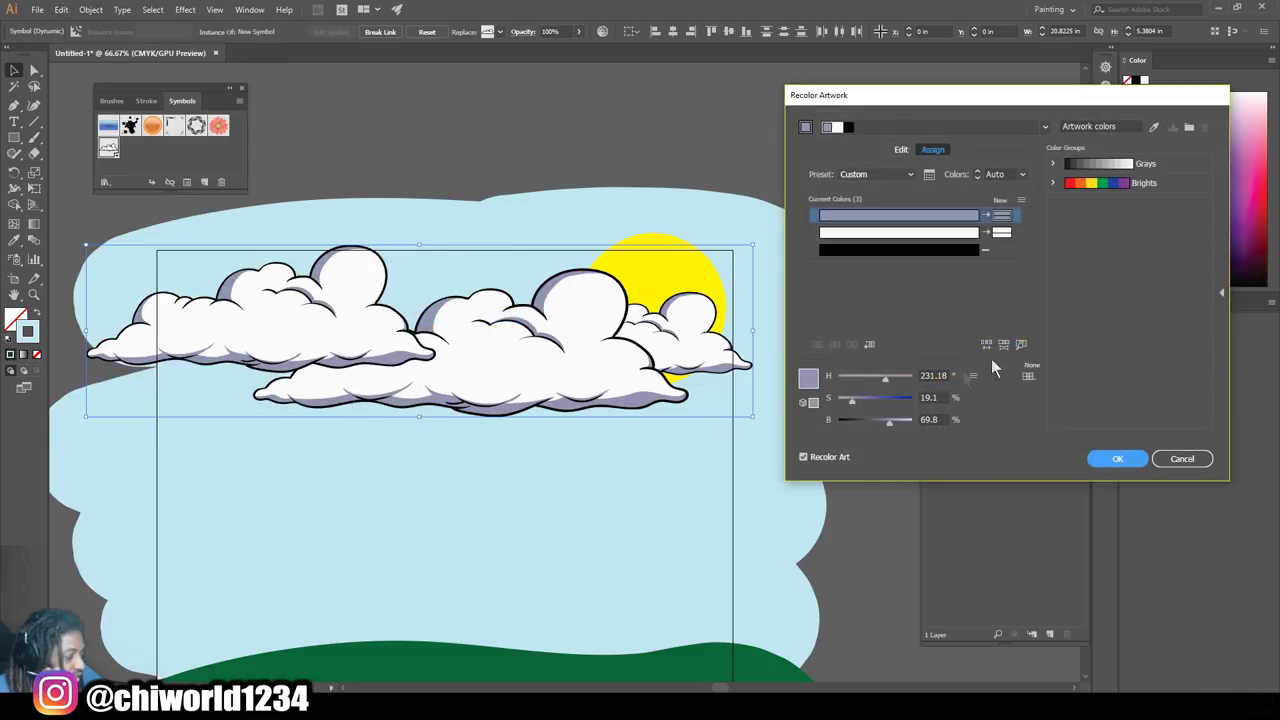
mouse_move(883, 403)
mouse_down()
mouse_move(865, 380)
mouse_move(885, 385)
mouse_move(865, 396)
mouse_up()
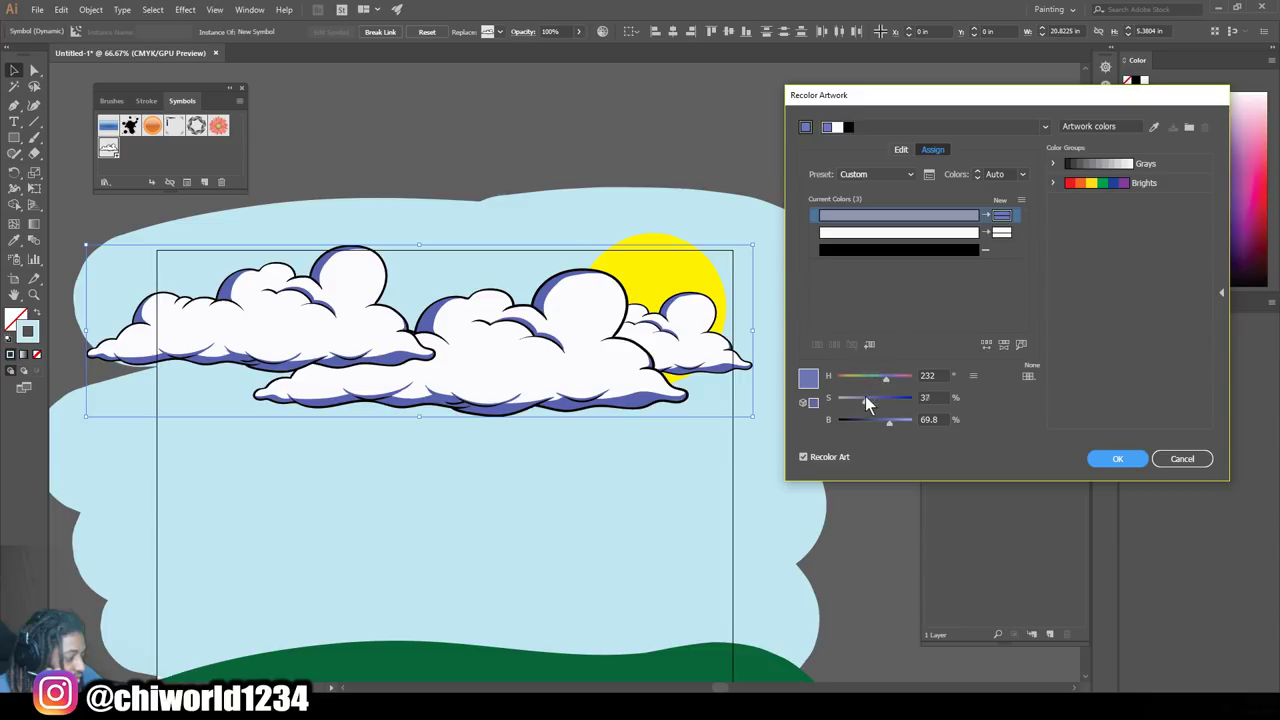
click(950, 234)
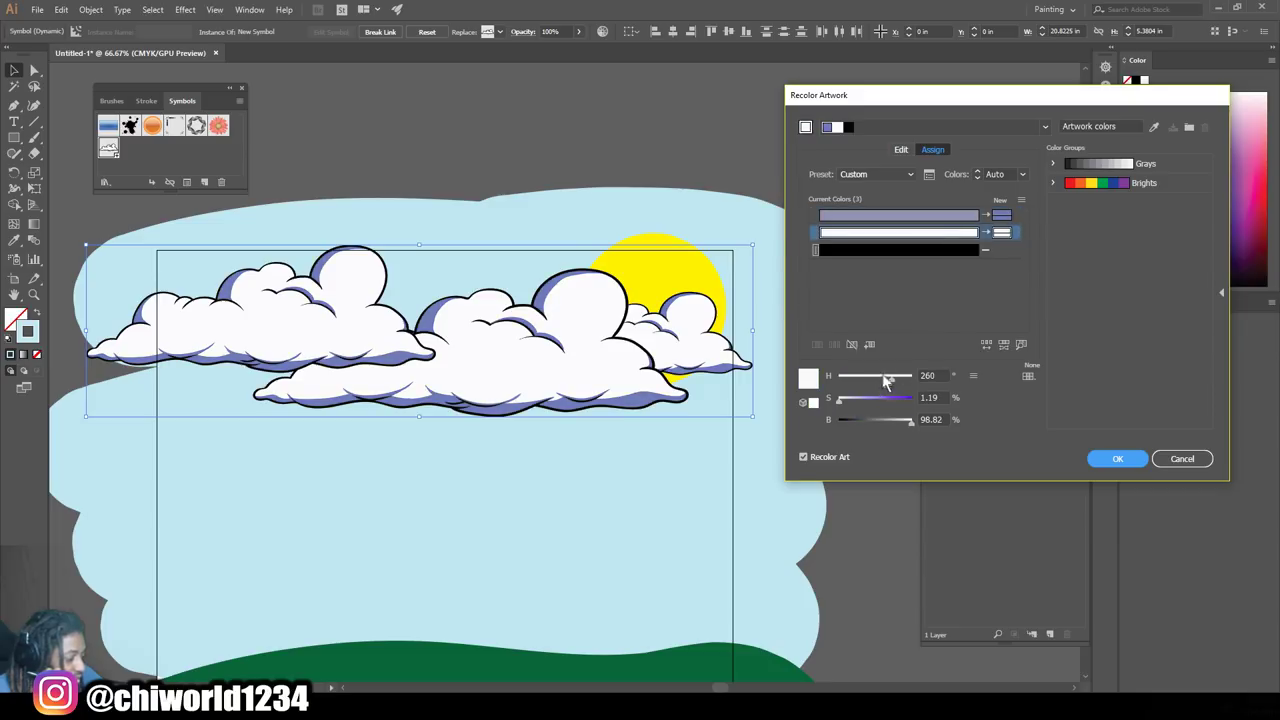
drag(853, 404, 860, 405)
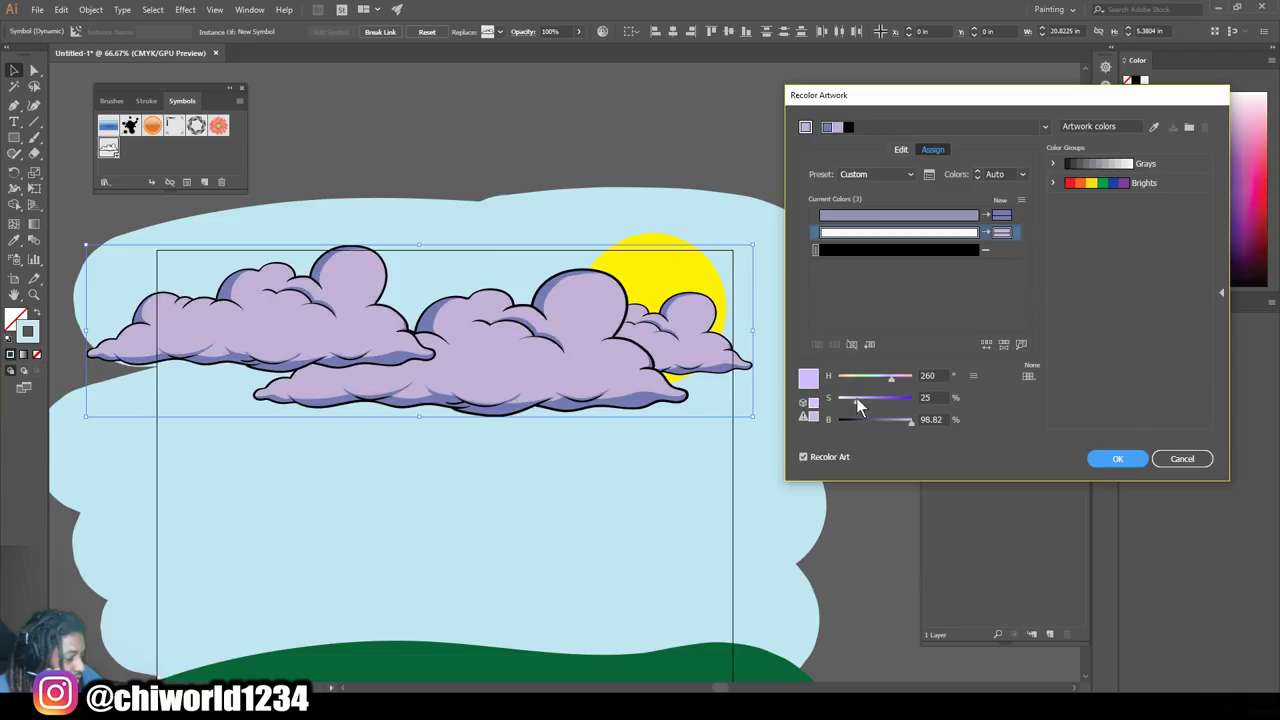
drag(893, 380, 841, 408)
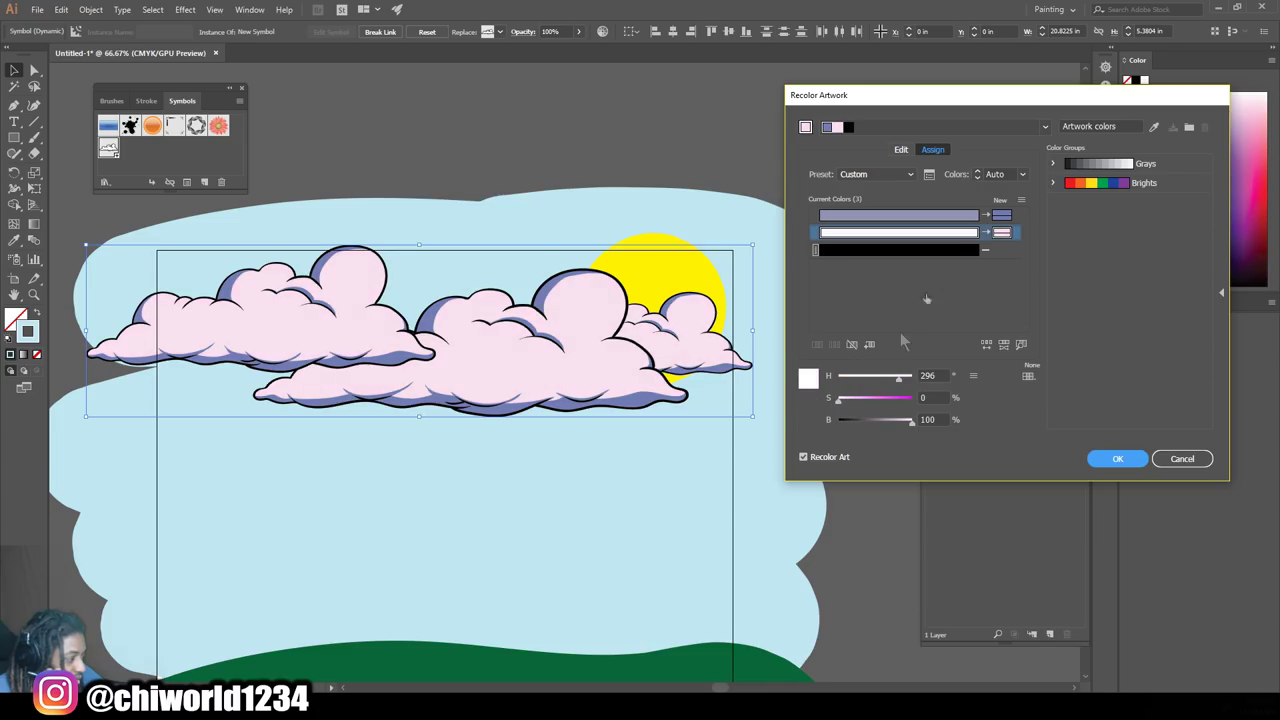
Shift the shading colour's hue slightly bluer, apply the recolour, and deselect the clouds
click(945, 215)
drag(891, 376, 887, 386)
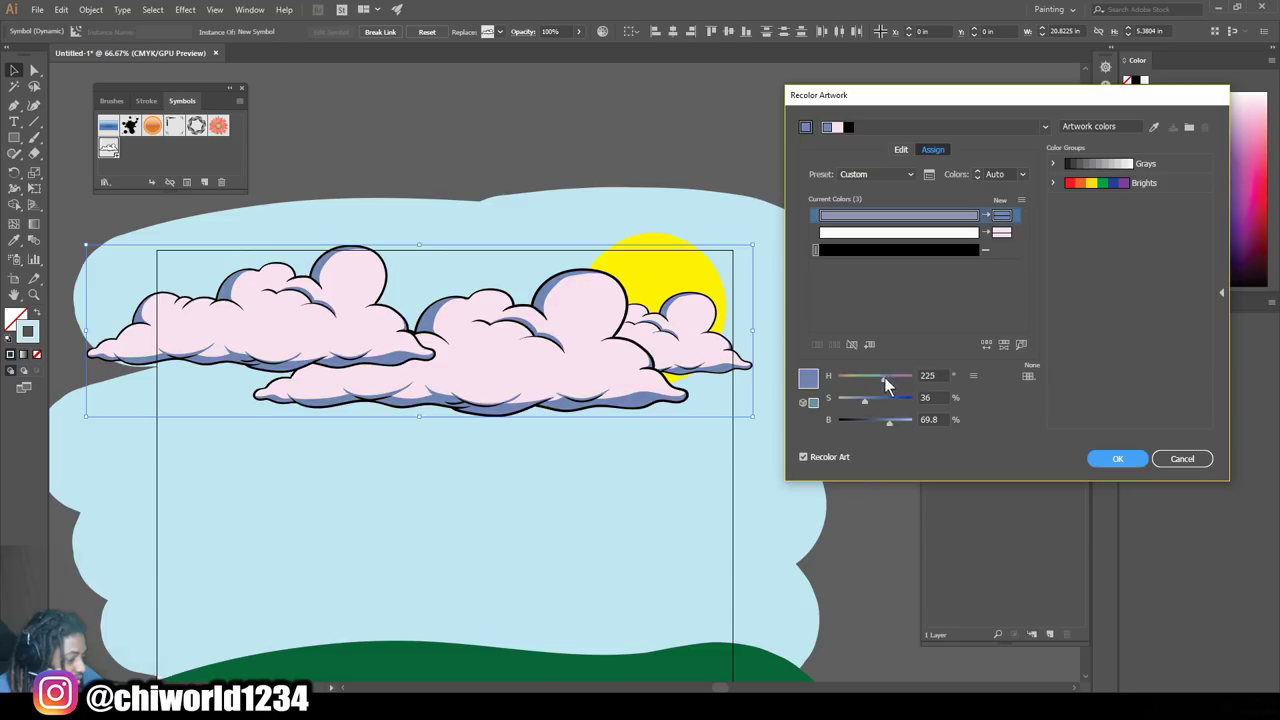
click(1115, 459)
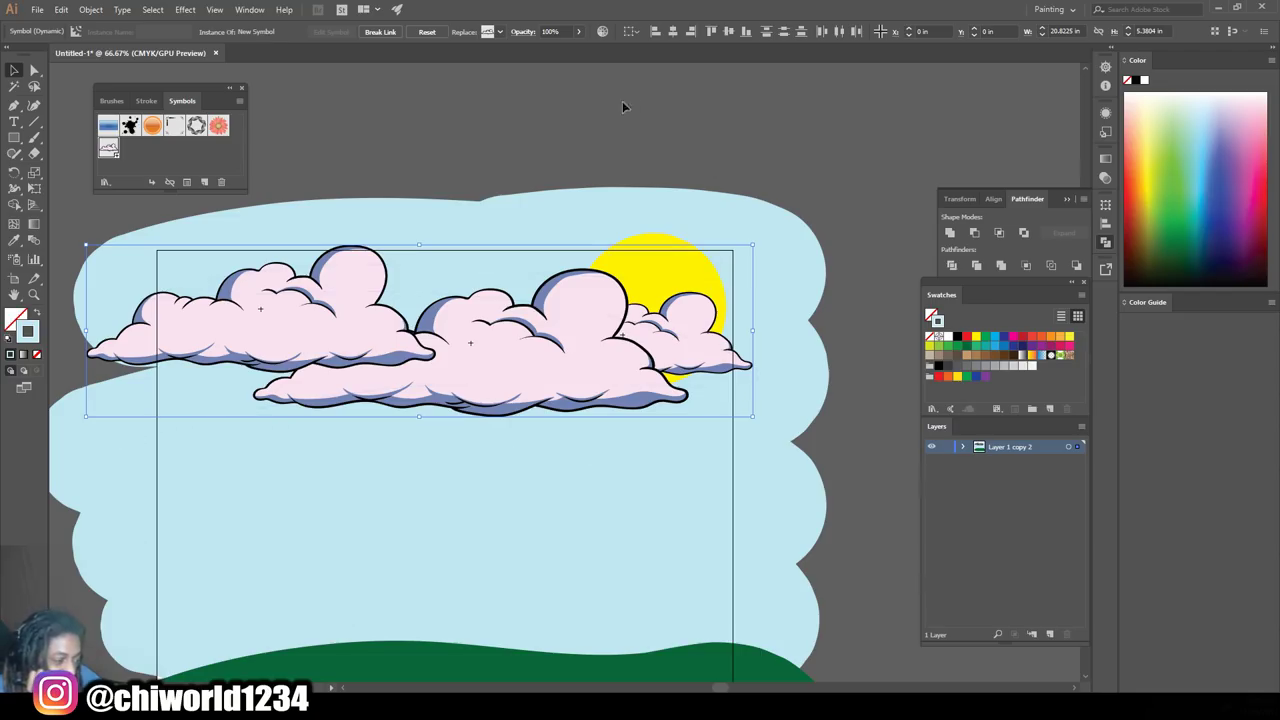
click(548, 110)
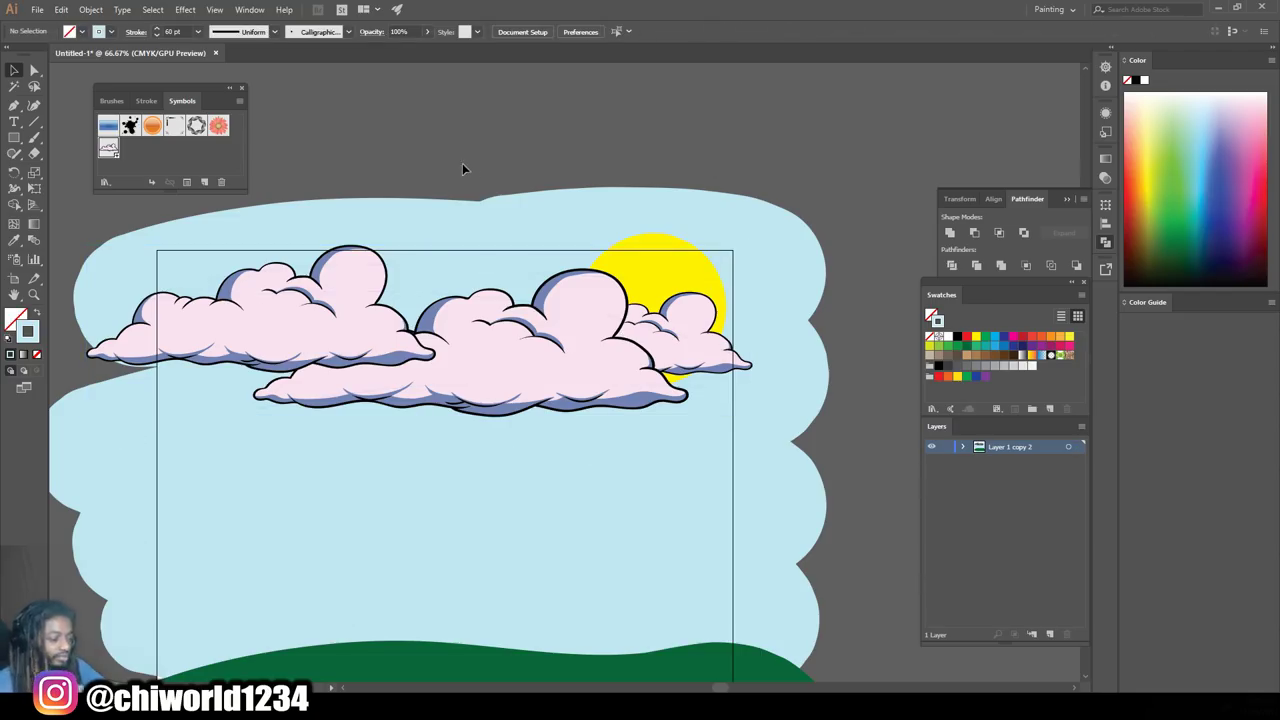
key(ctrl+minus)
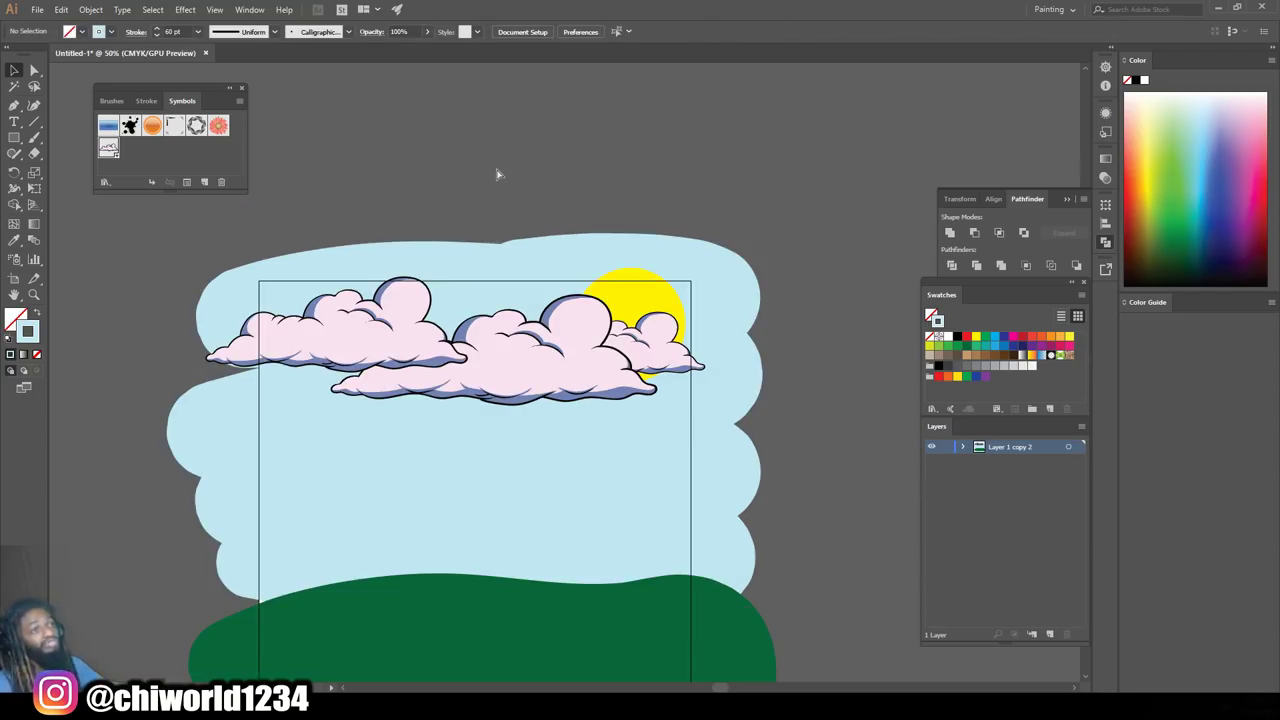
key(ctrl+plus)
key(ctrl+plus)
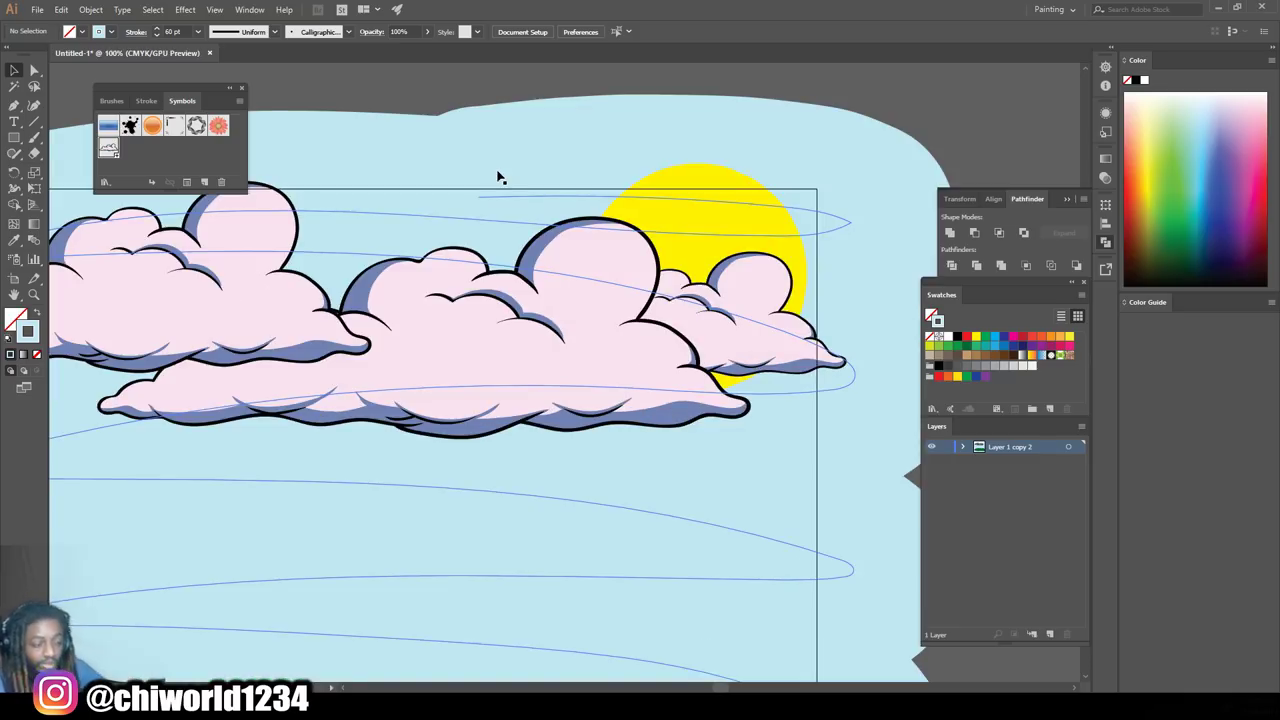
key(ctrl+minus)
key(ctrl+minus)
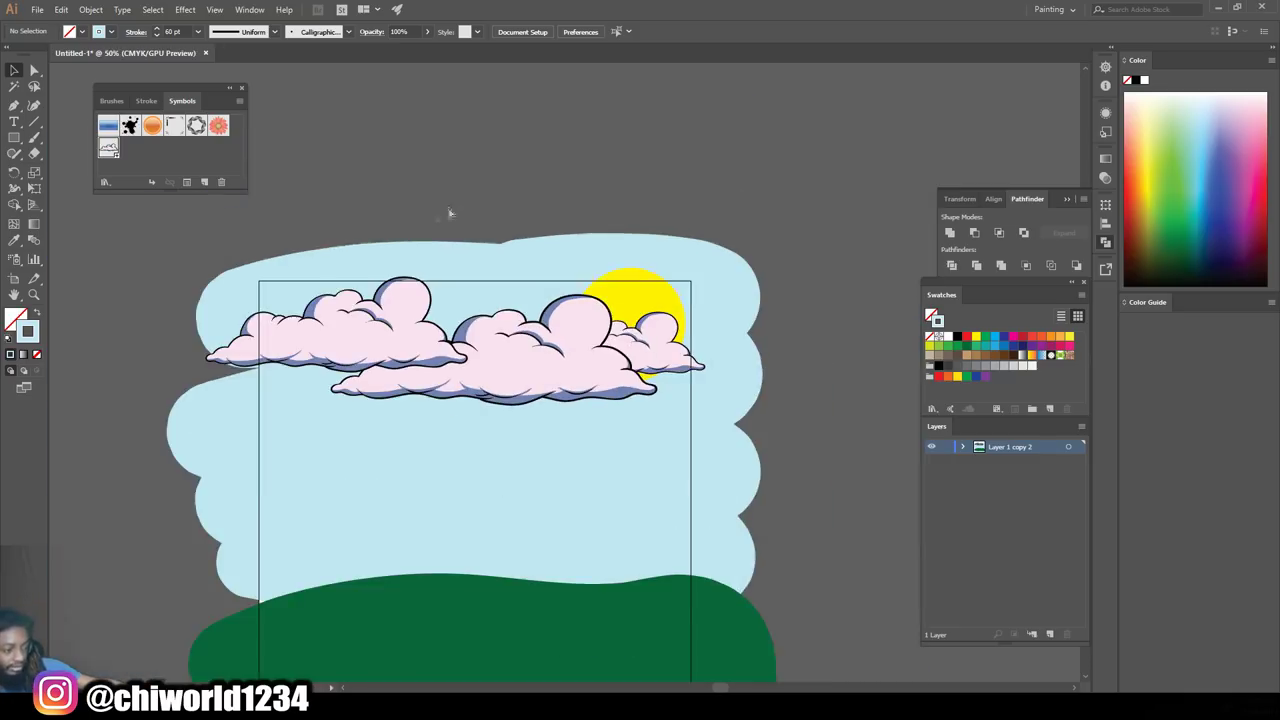
scroll(94, 323, up, 2)
scroll(146, 335, up, 2)
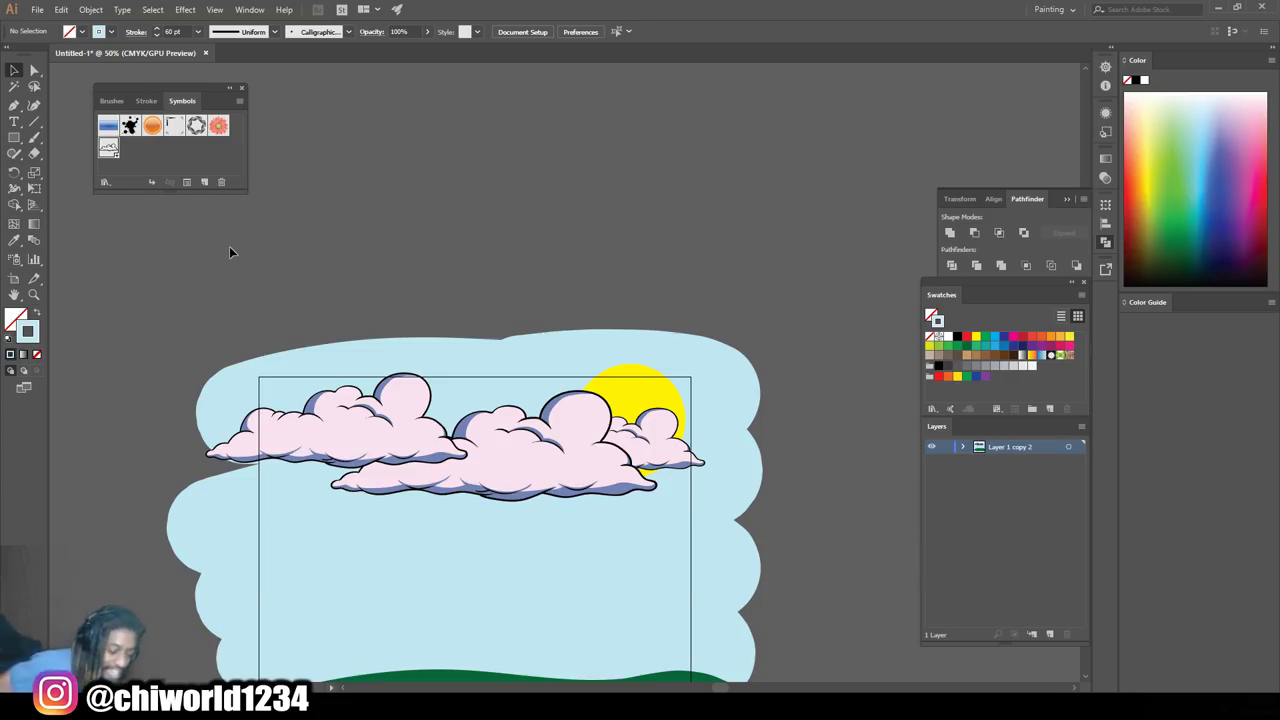
scroll(818, 353, down, 5)
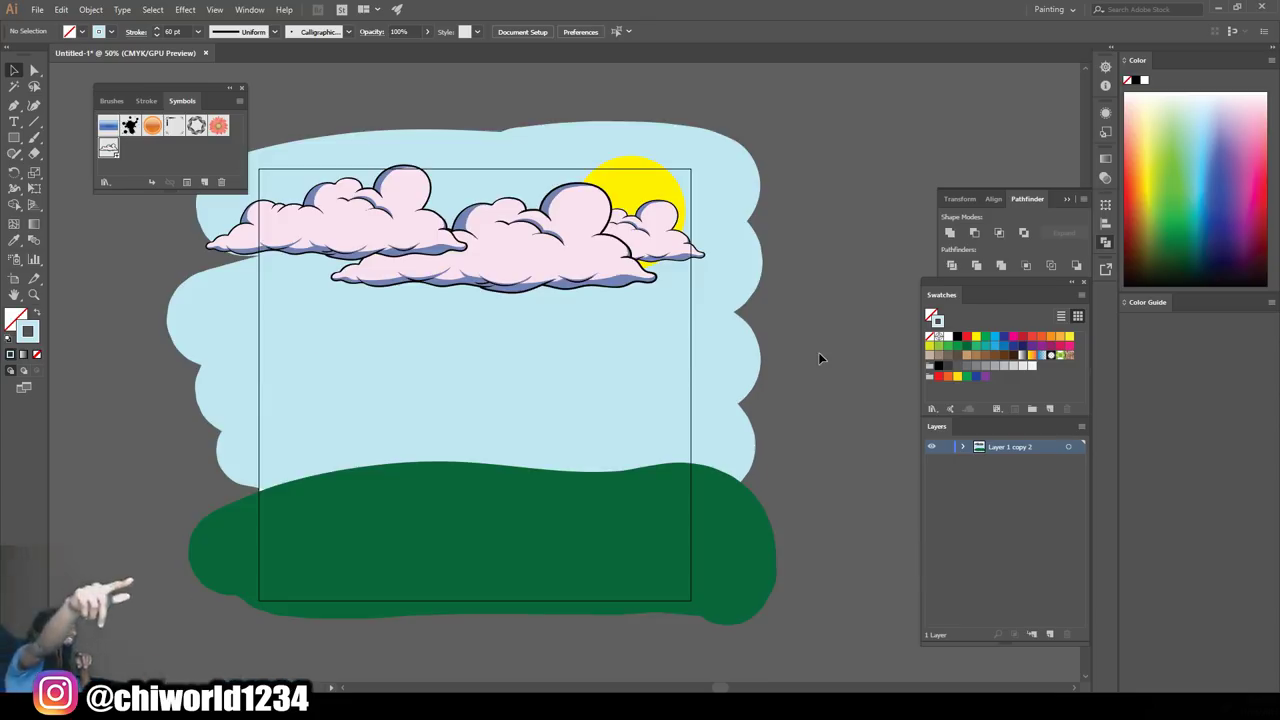